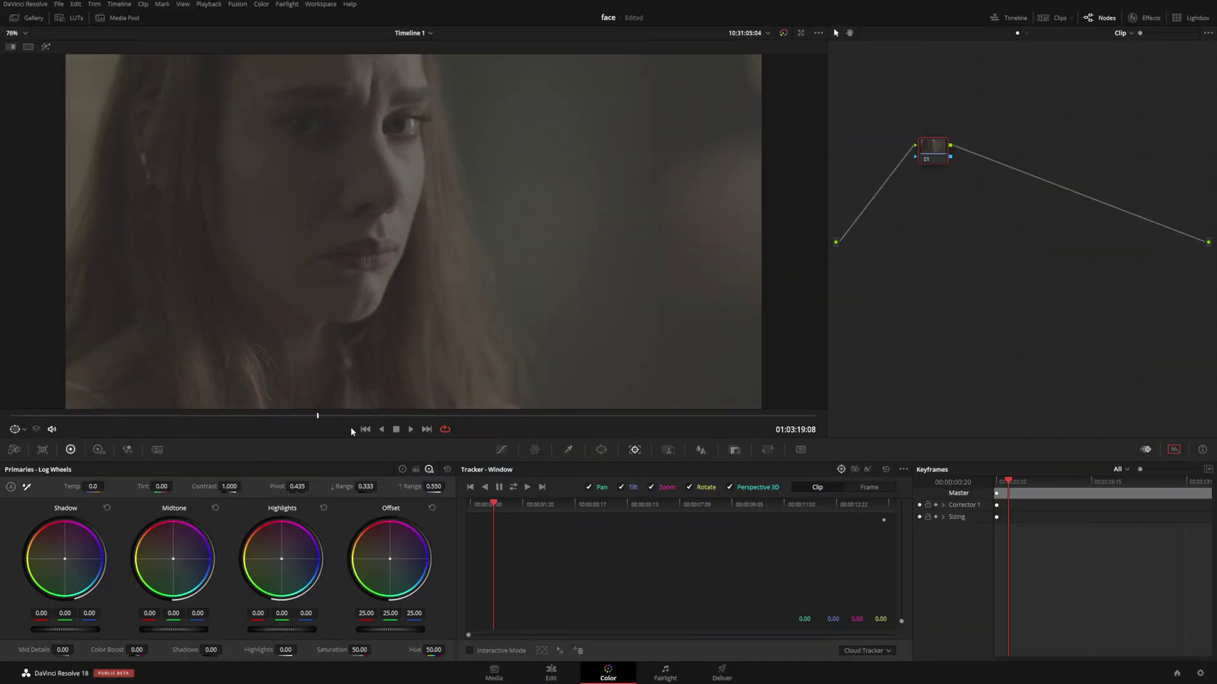
Step: Rewind to the clip start, move node 01 down, and add serial node 02 after it
click(32, 416)
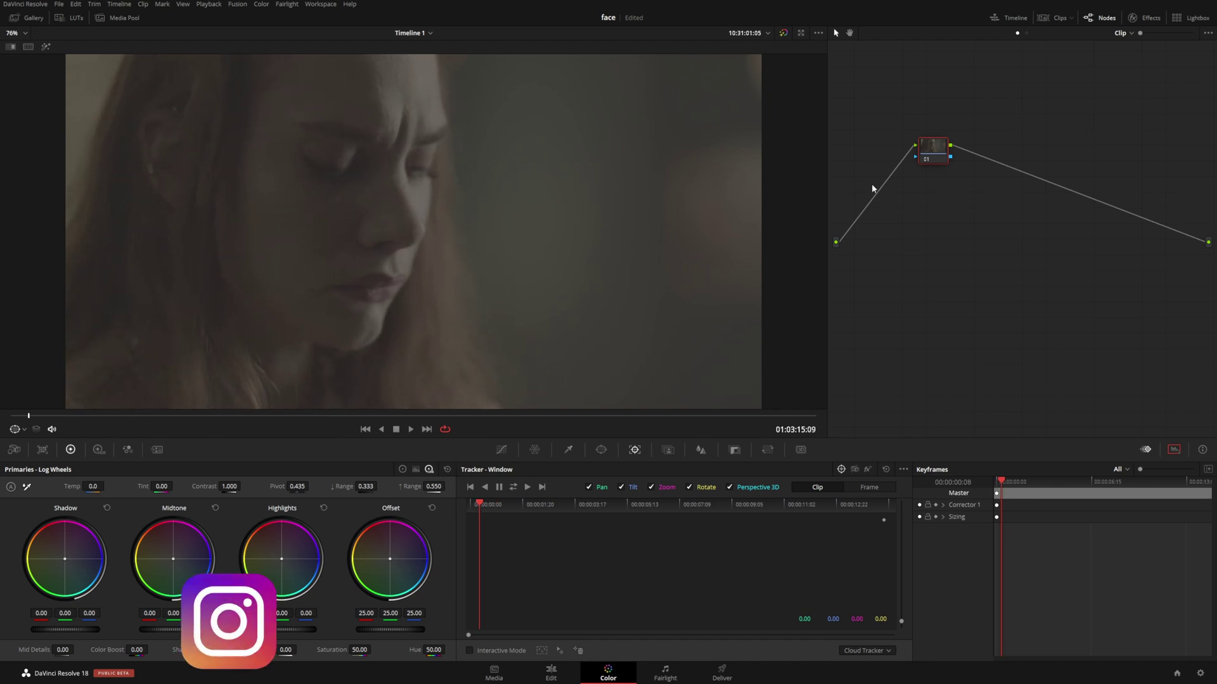
drag(930, 149, 902, 212)
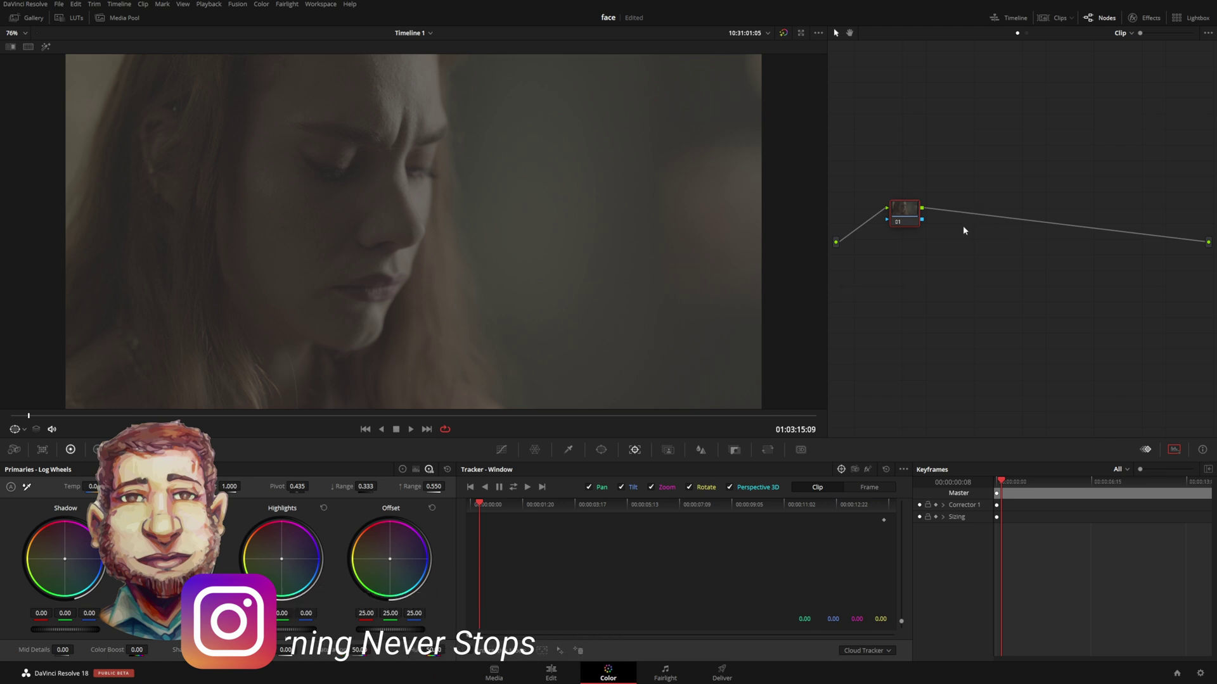
key(alt+s)
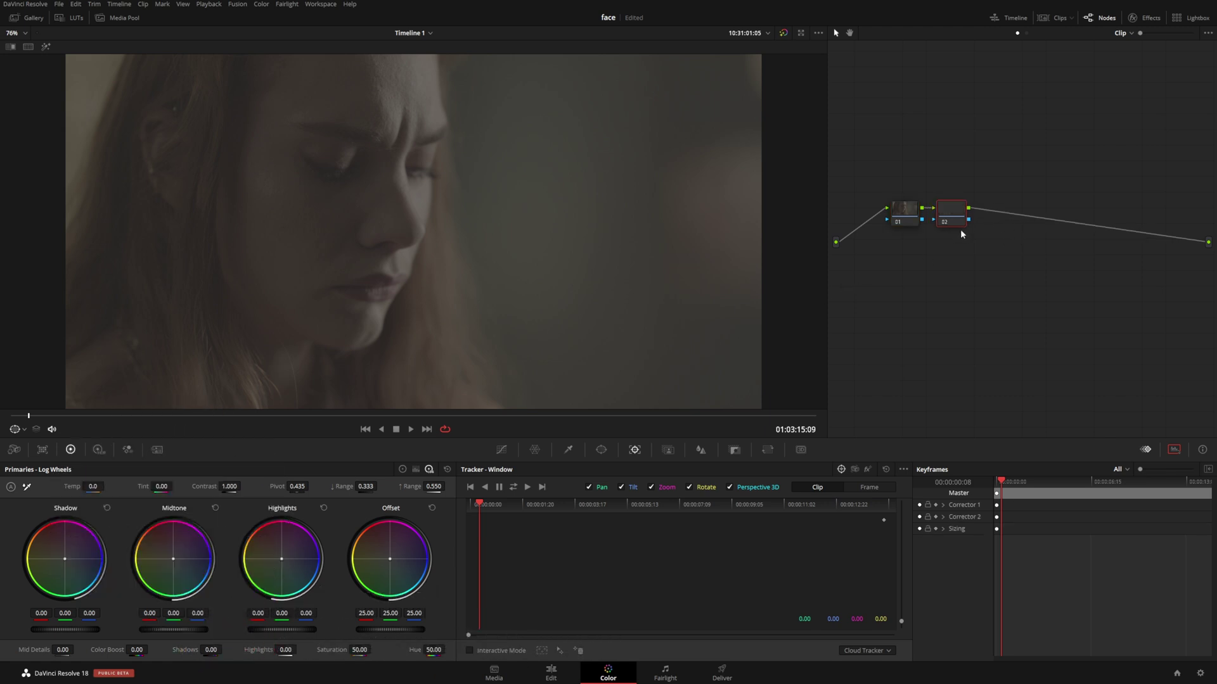
click(75, 18)
Step: Apply the first NEW RED LUT to node 02, lift Offset to about 34, and stop at 01:03:23:04
double_click(197, 52)
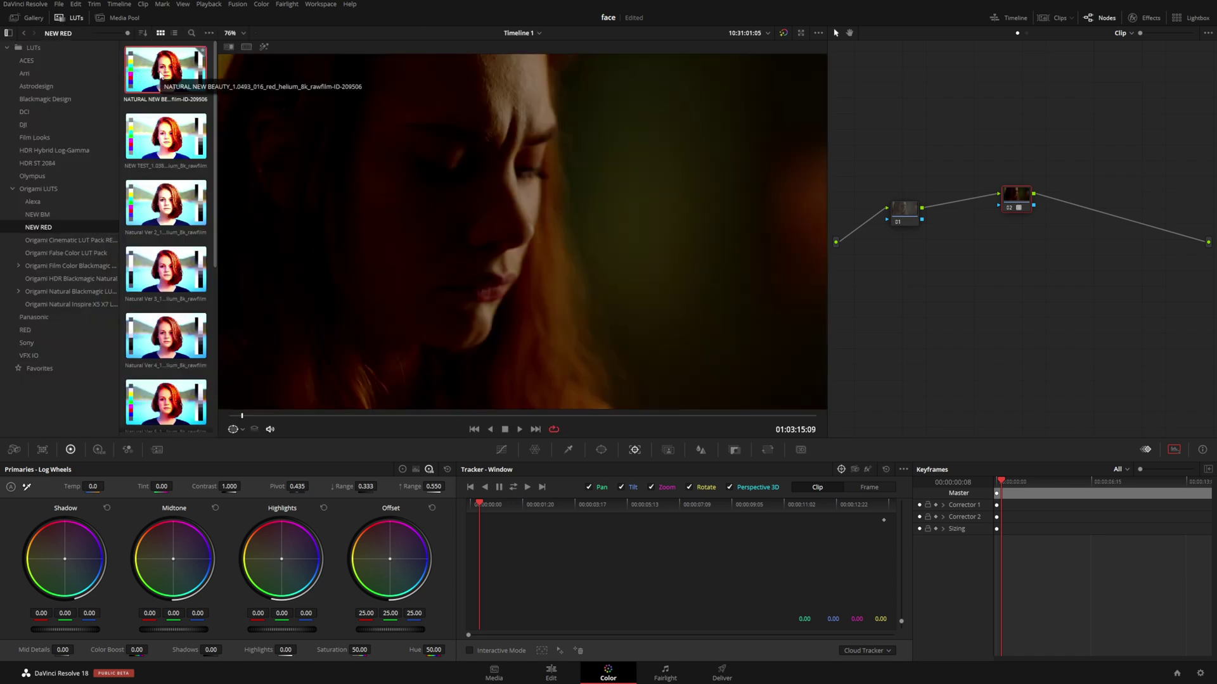
click(76, 18)
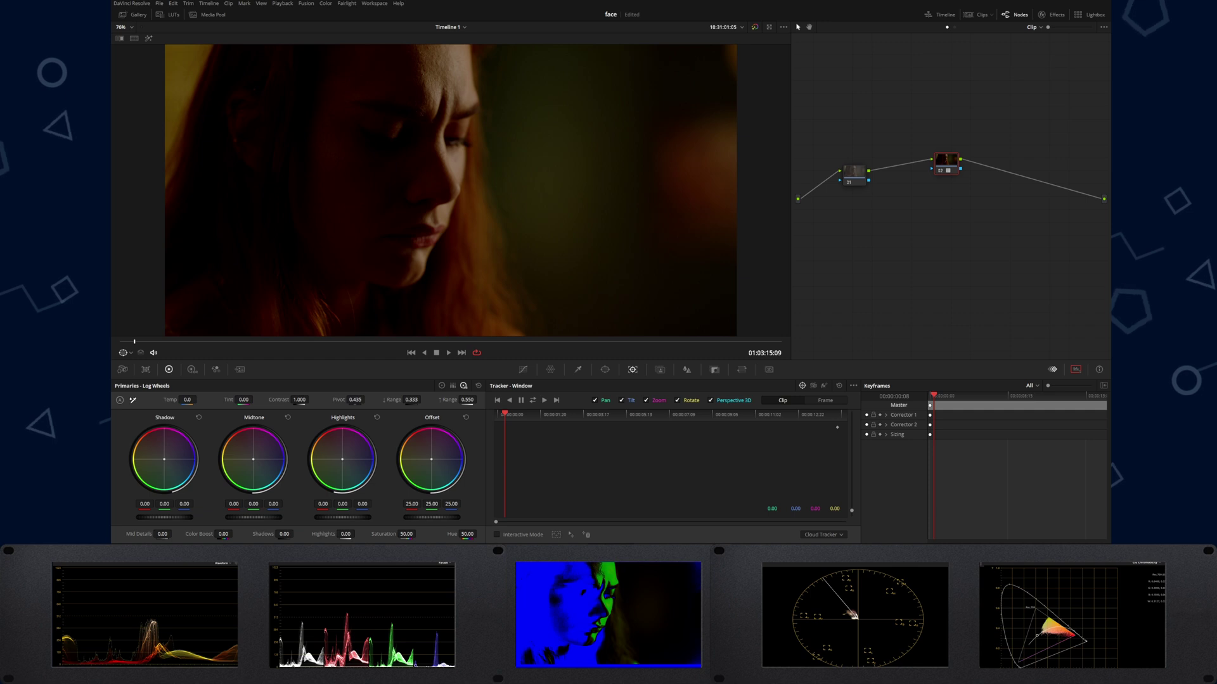
drag(424, 518, 482, 518)
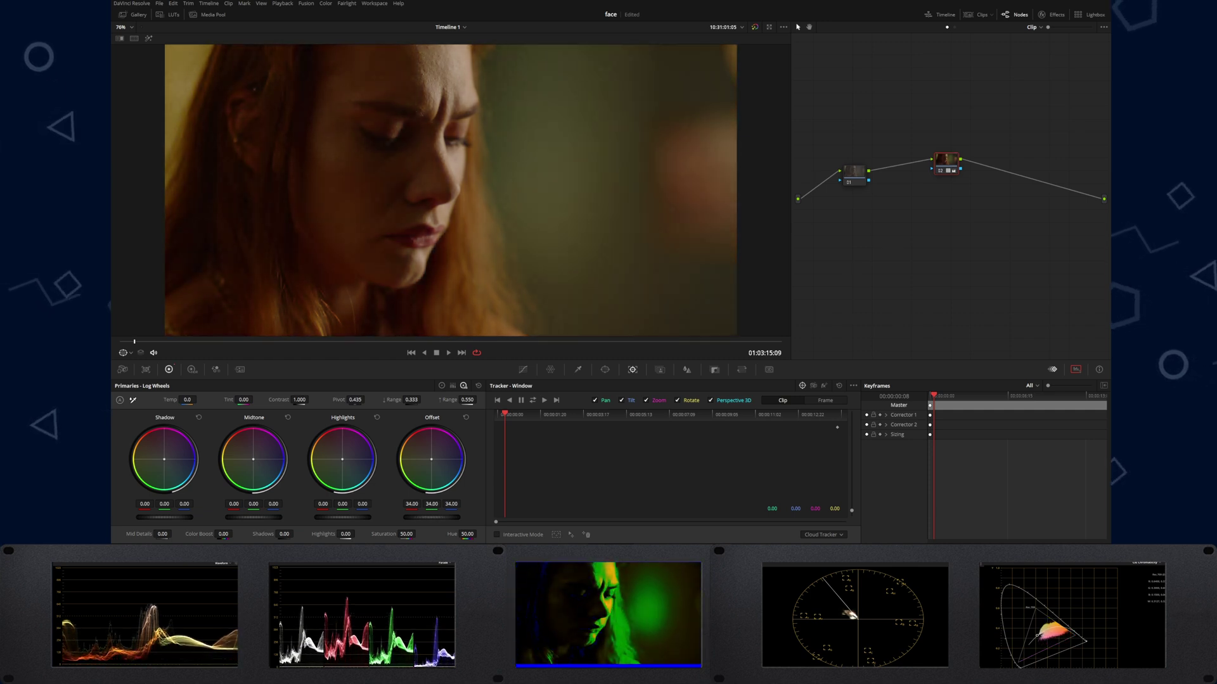
drag(481, 518, 485, 518)
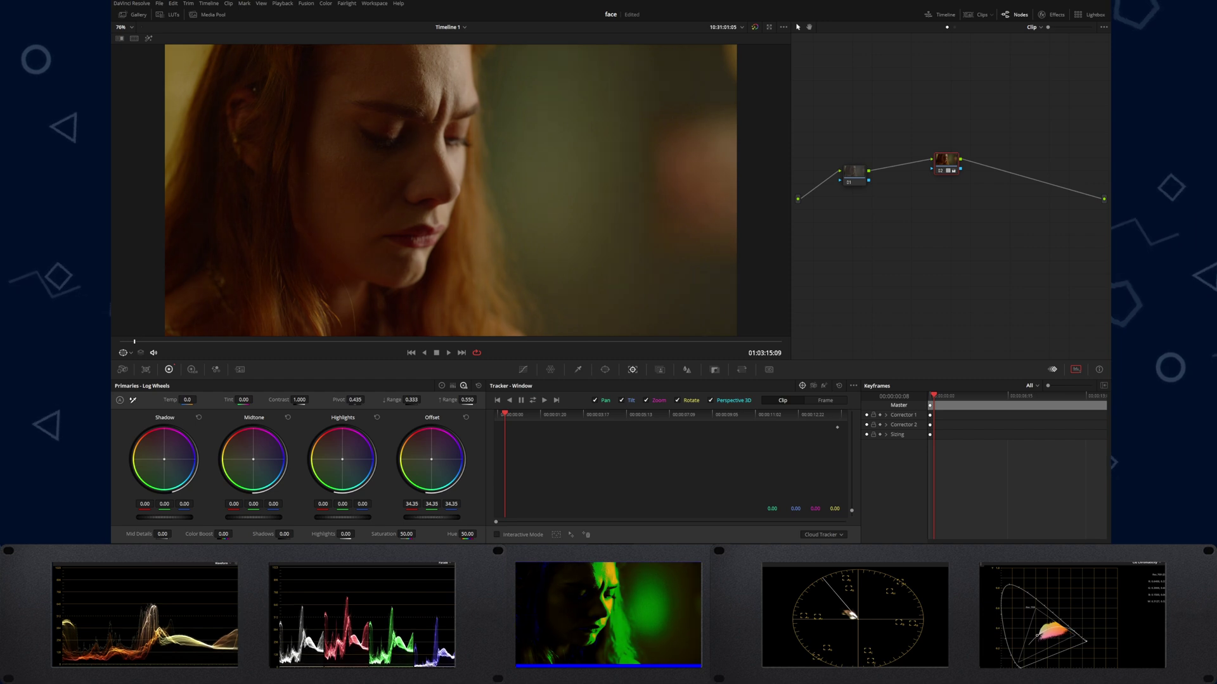
click(306, 342)
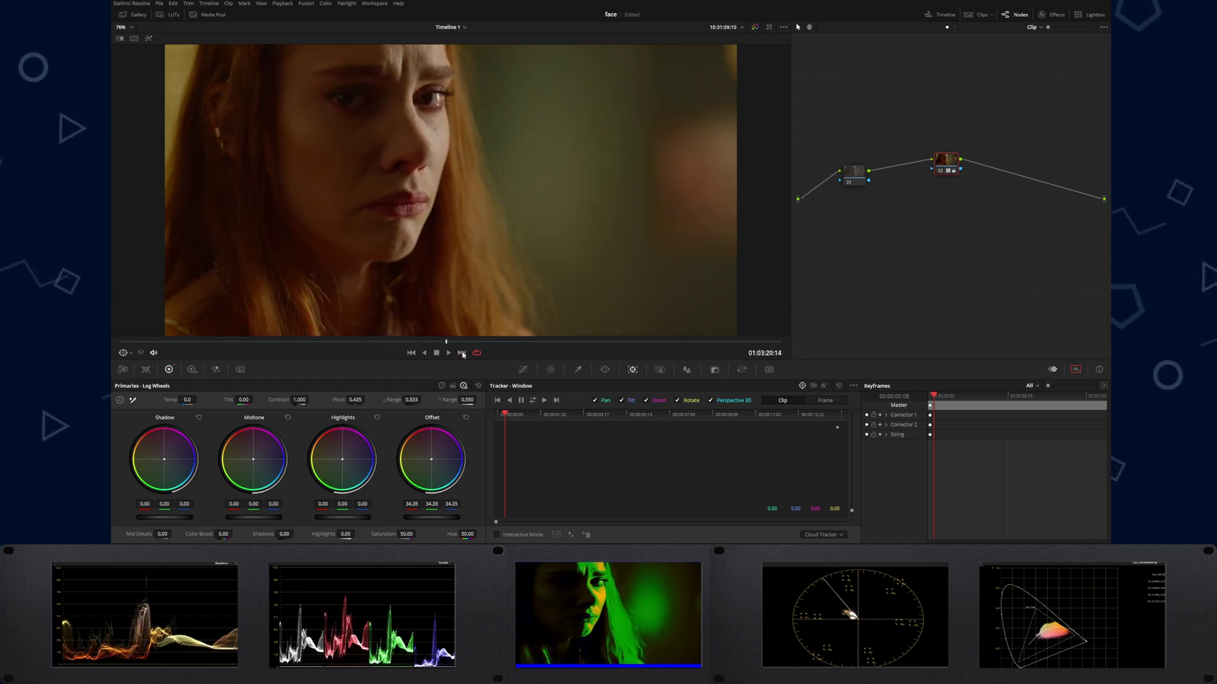
key(space)
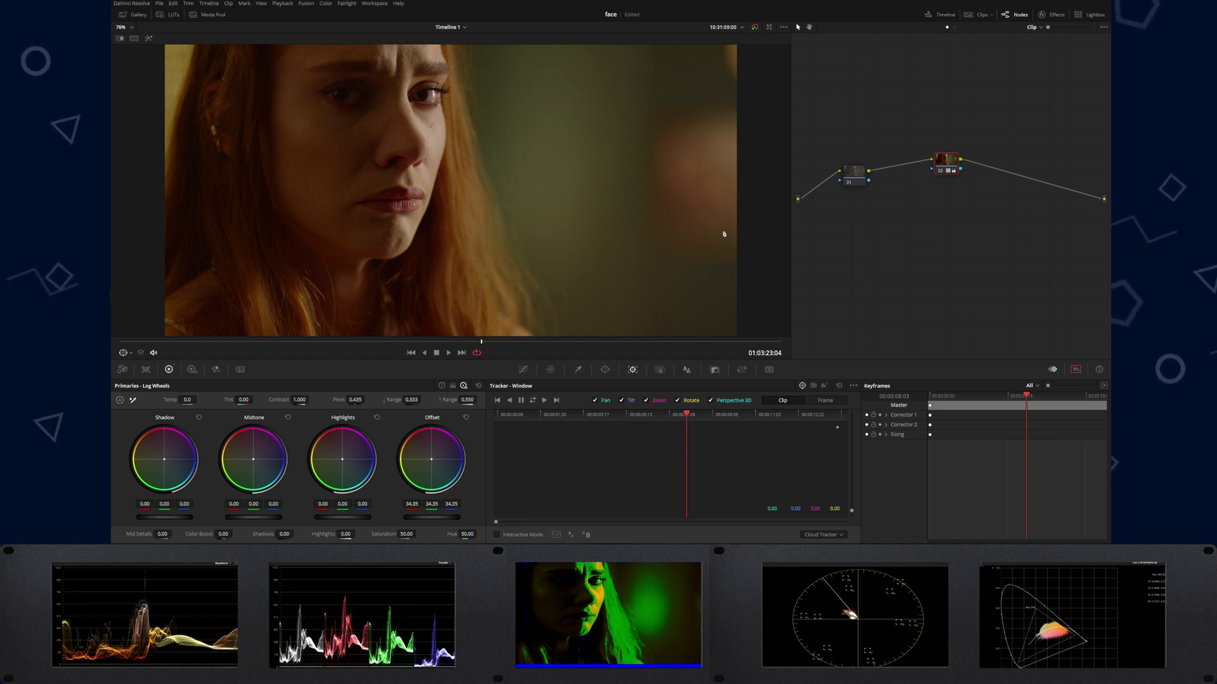
Step: Label node 02 'look'
right_click(950, 164)
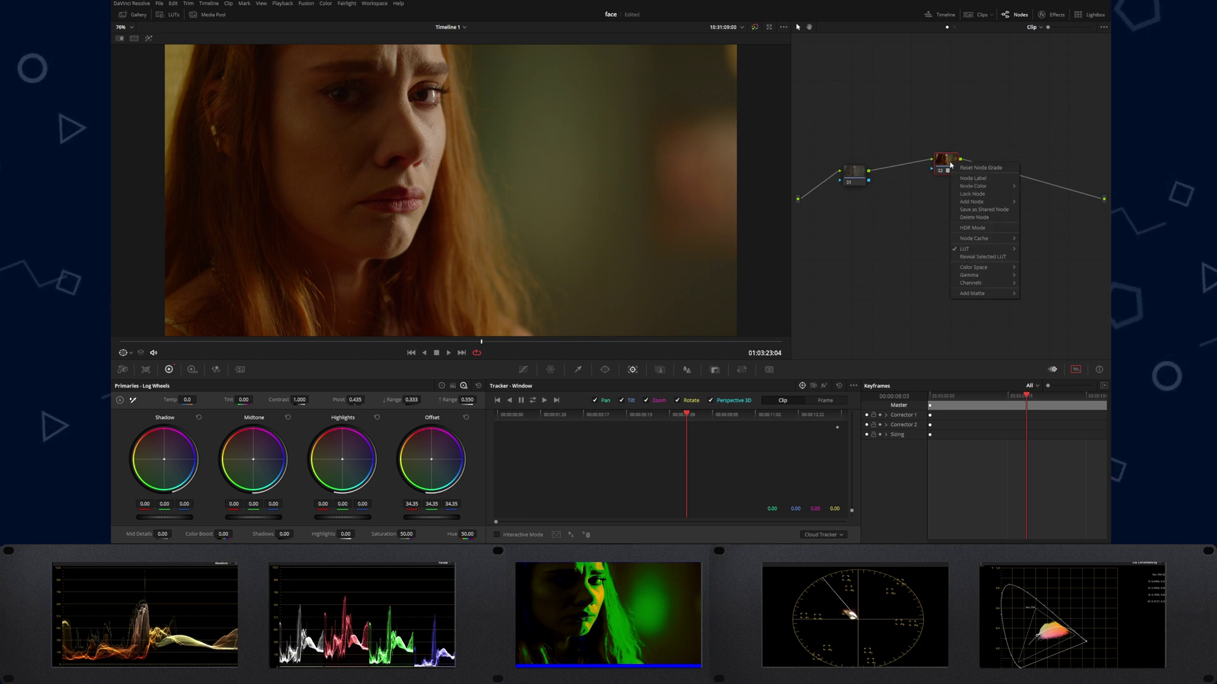
click(970, 178)
text(look)
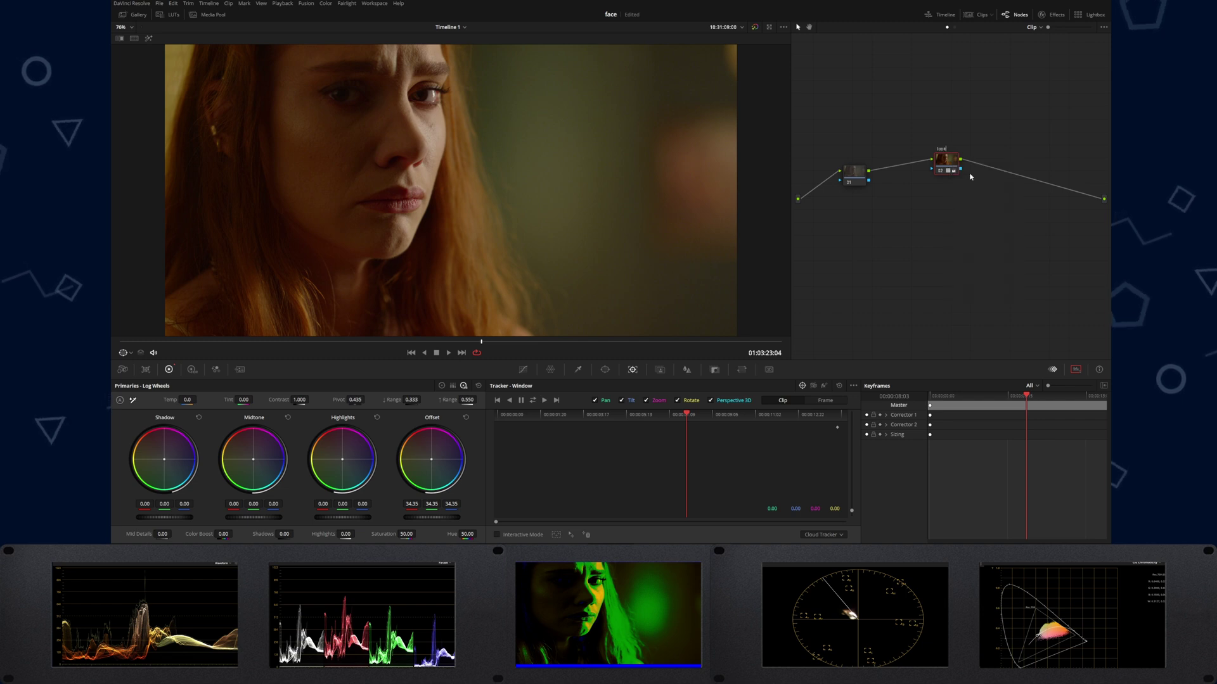
key(Return)
Step: Label node 01 'fill' and reposition the image in the viewer
right_click(851, 173)
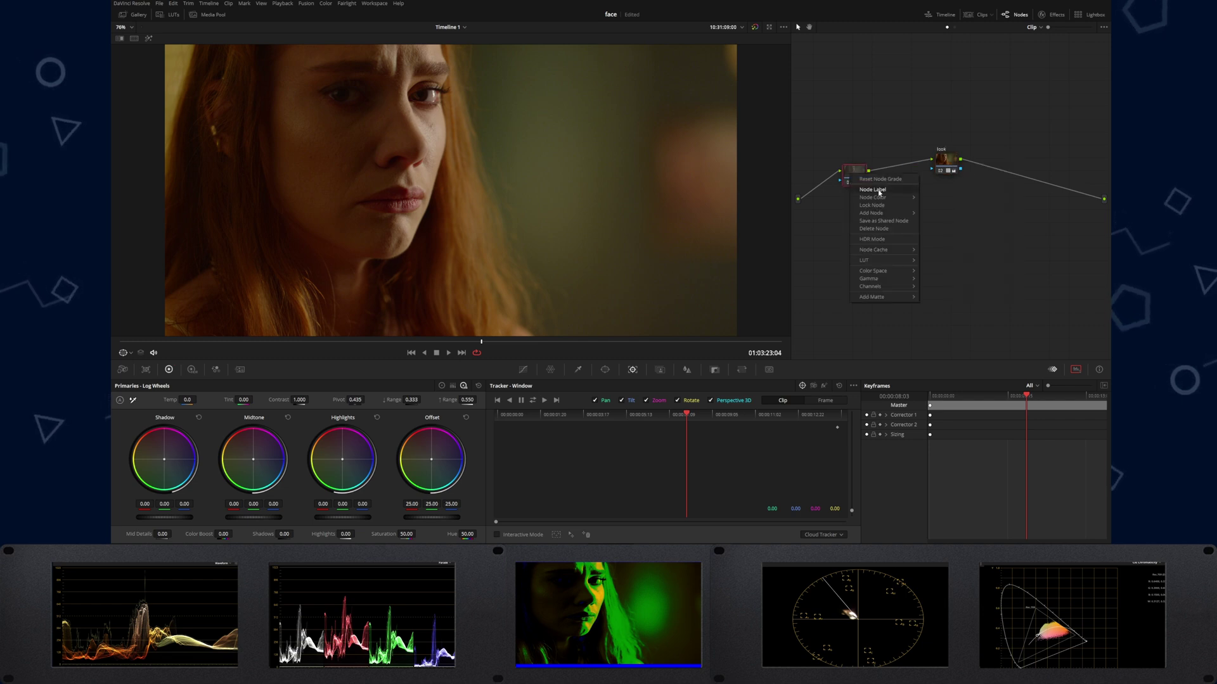
click(879, 191)
text(c)
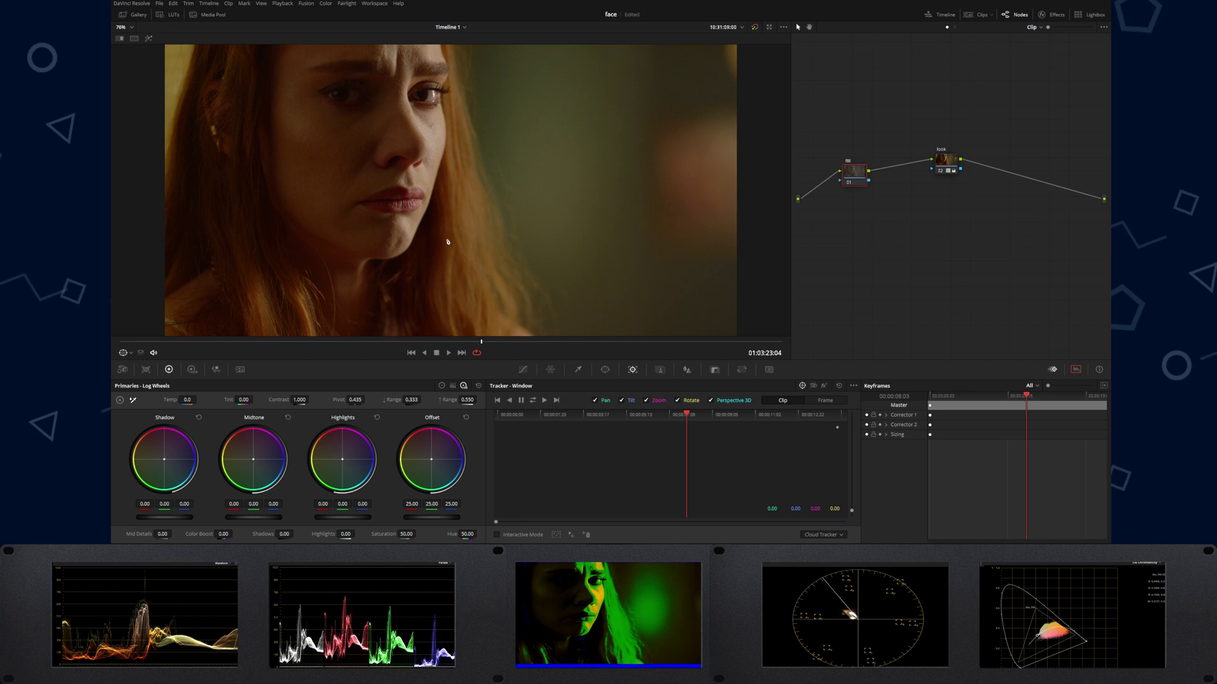
drag(419, 206, 462, 271)
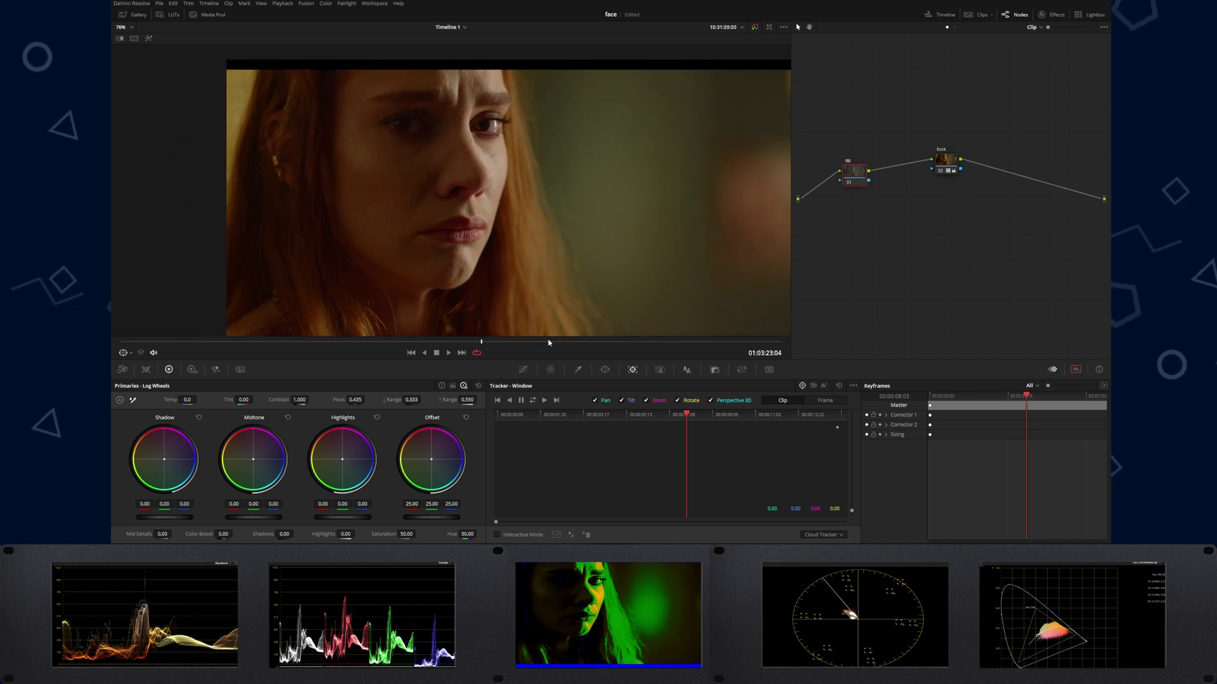
click(605, 370)
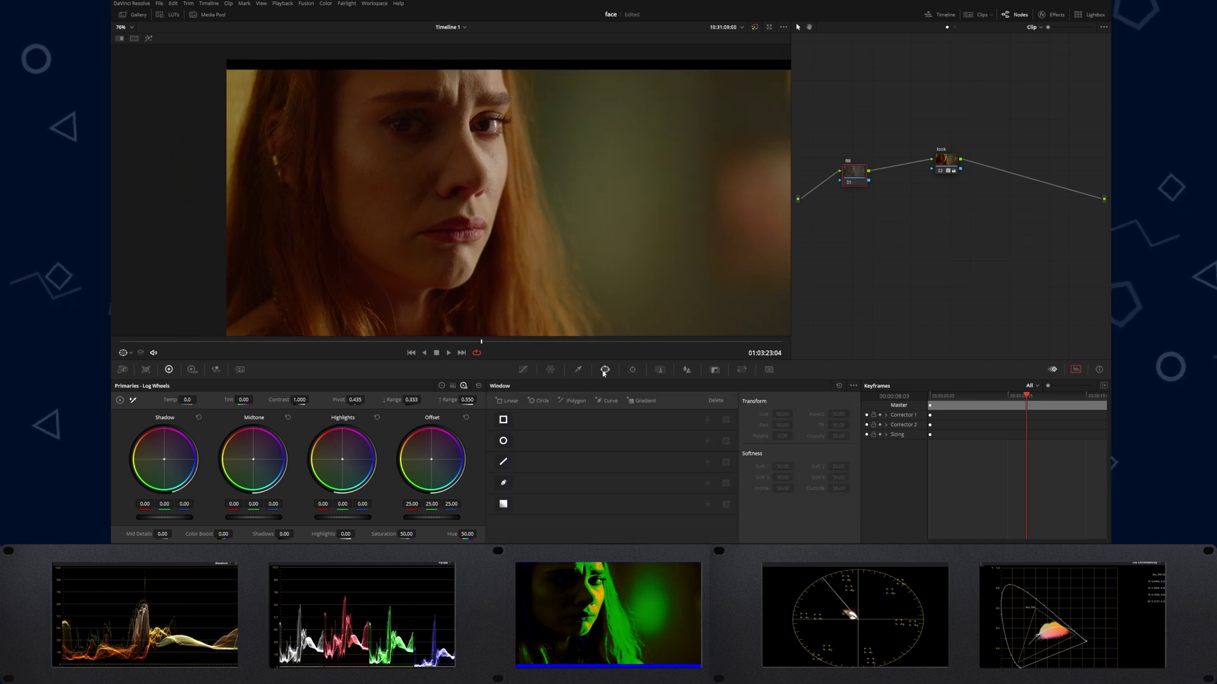
Step: Trace a closed curve window around the face on node 01, extending above the frame top
click(504, 483)
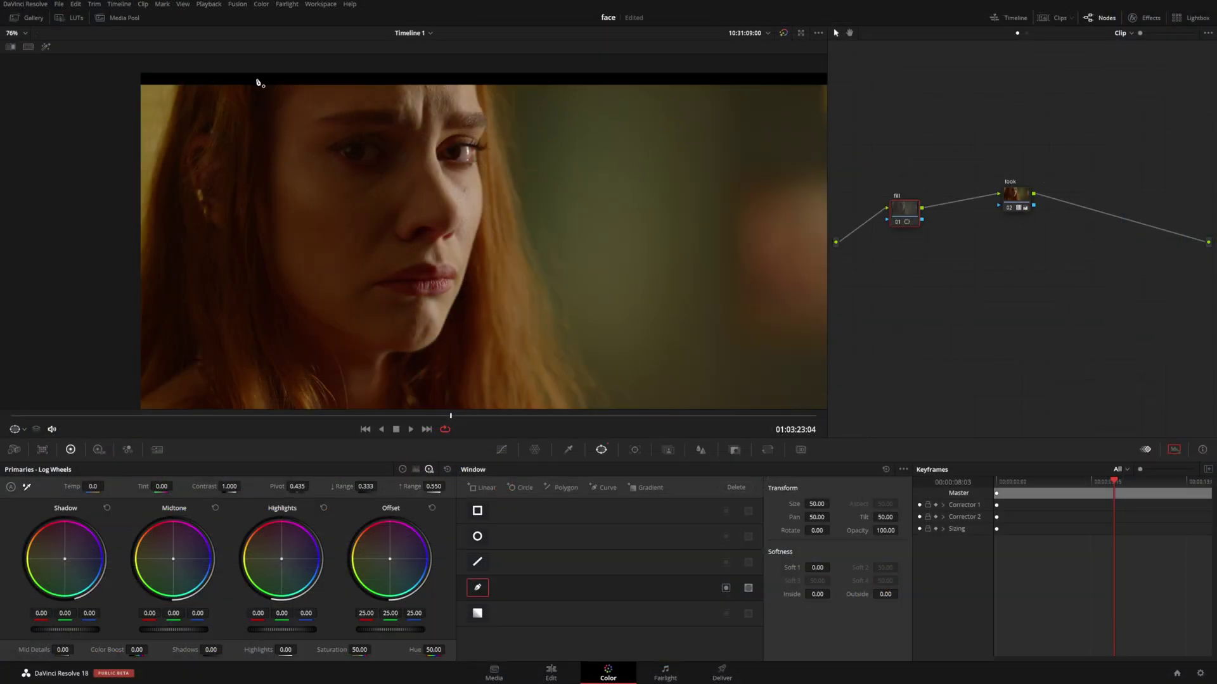
click(317, 71)
click(254, 148)
click(255, 205)
click(263, 271)
click(289, 325)
drag(319, 370, 330, 379)
click(353, 386)
click(396, 371)
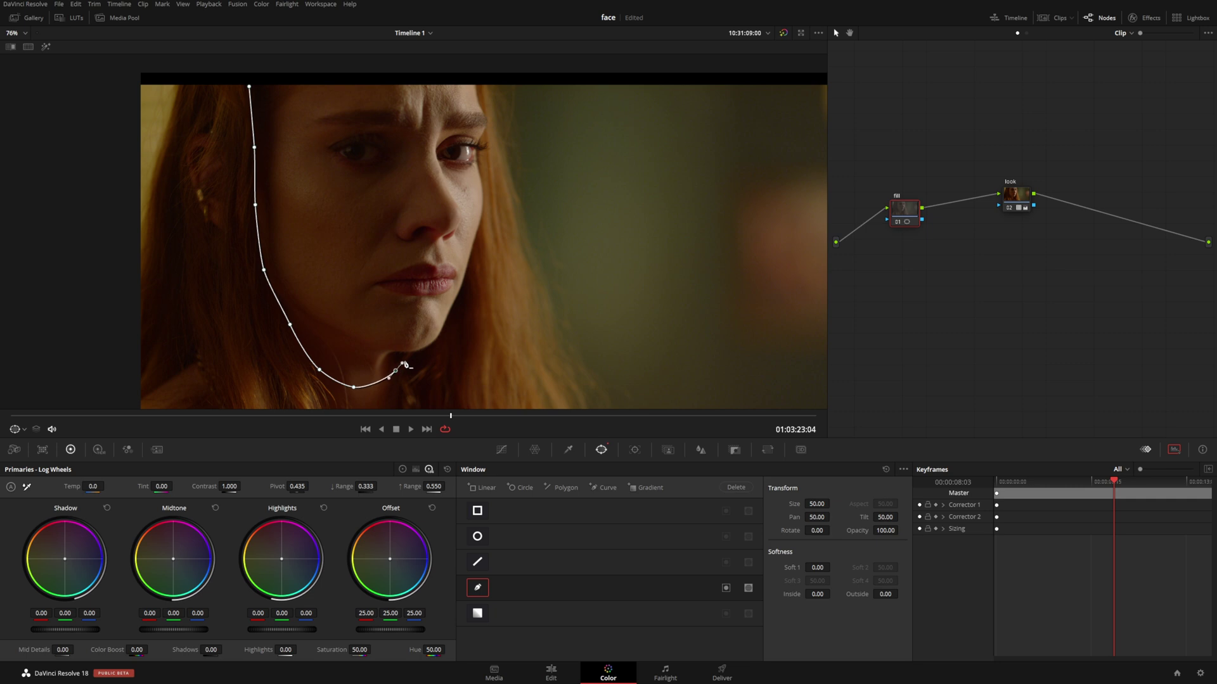
click(419, 343)
click(431, 287)
click(445, 250)
drag(445, 198, 443, 183)
click(424, 140)
click(419, 105)
click(415, 84)
scroll(415, 83, down, 1)
click(414, 75)
click(334, 76)
click(264, 76)
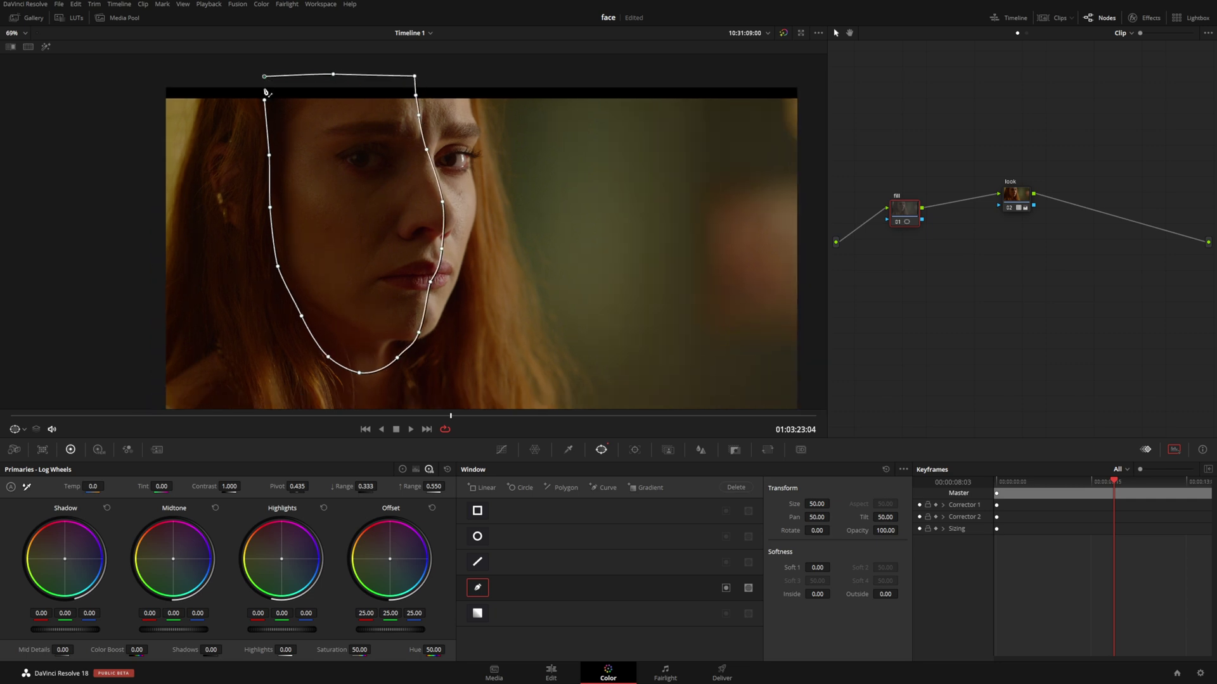
click(264, 99)
Step: Raise Gamma to 0.02 inside the face window with edge softness 3.48, previewing the mask
click(401, 469)
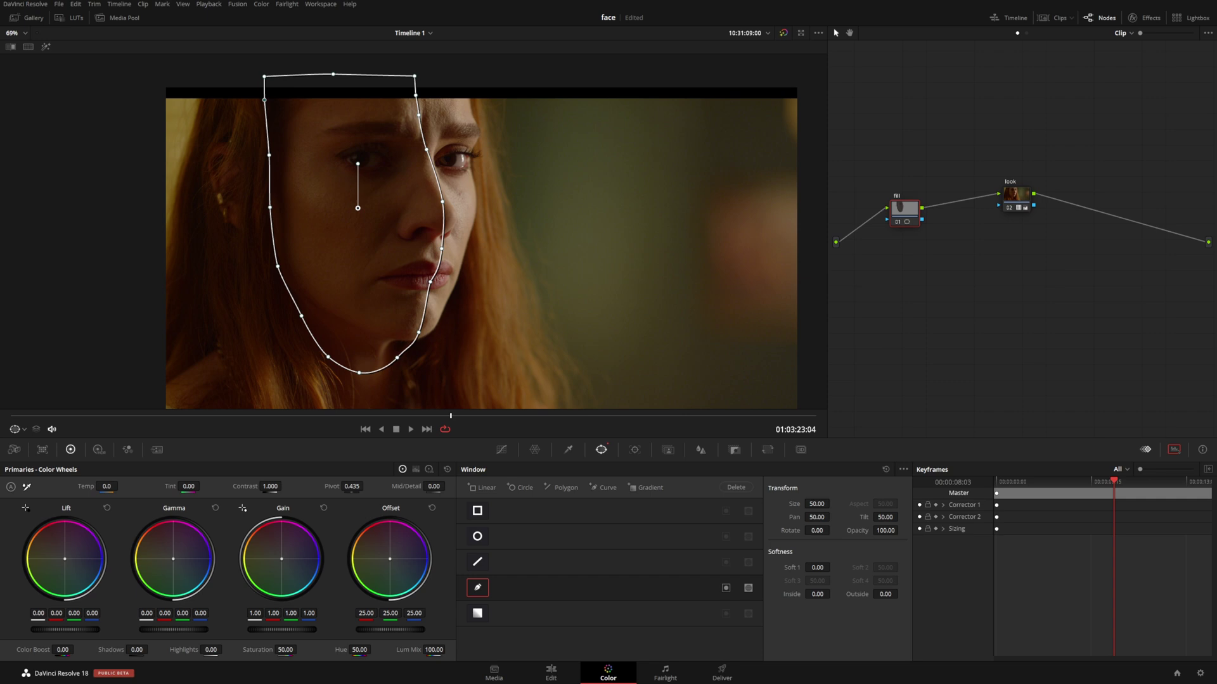
drag(173, 630, 178, 630)
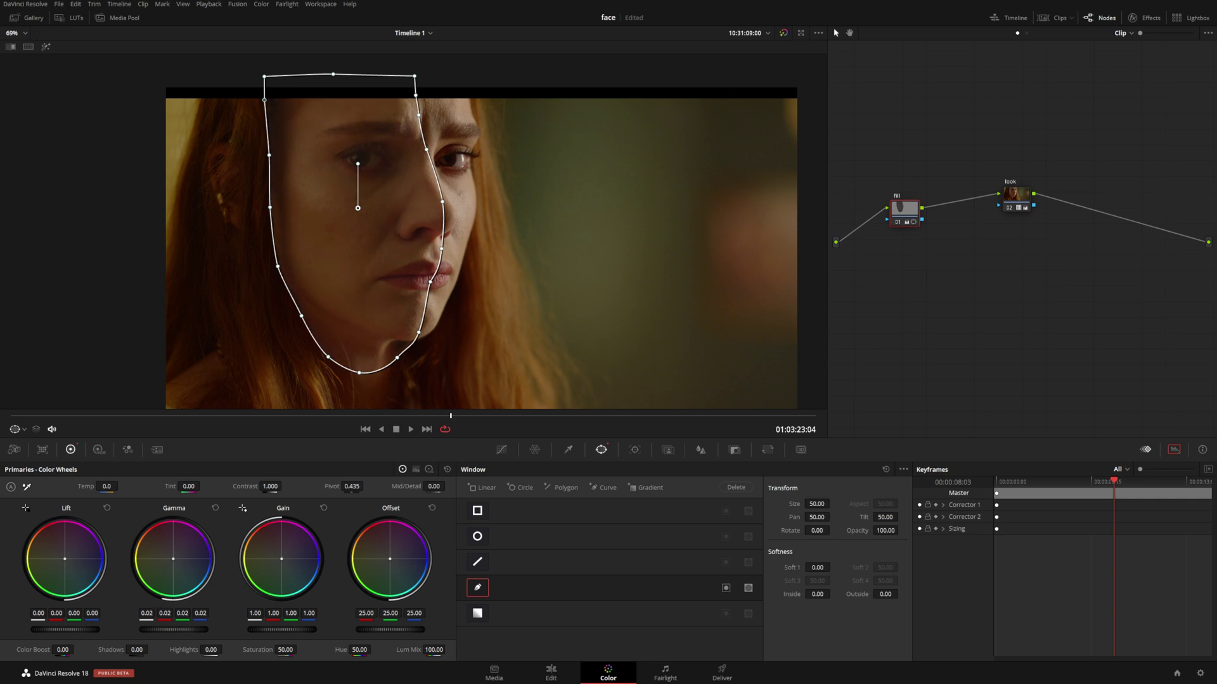
scroll(414, 231, up, 4)
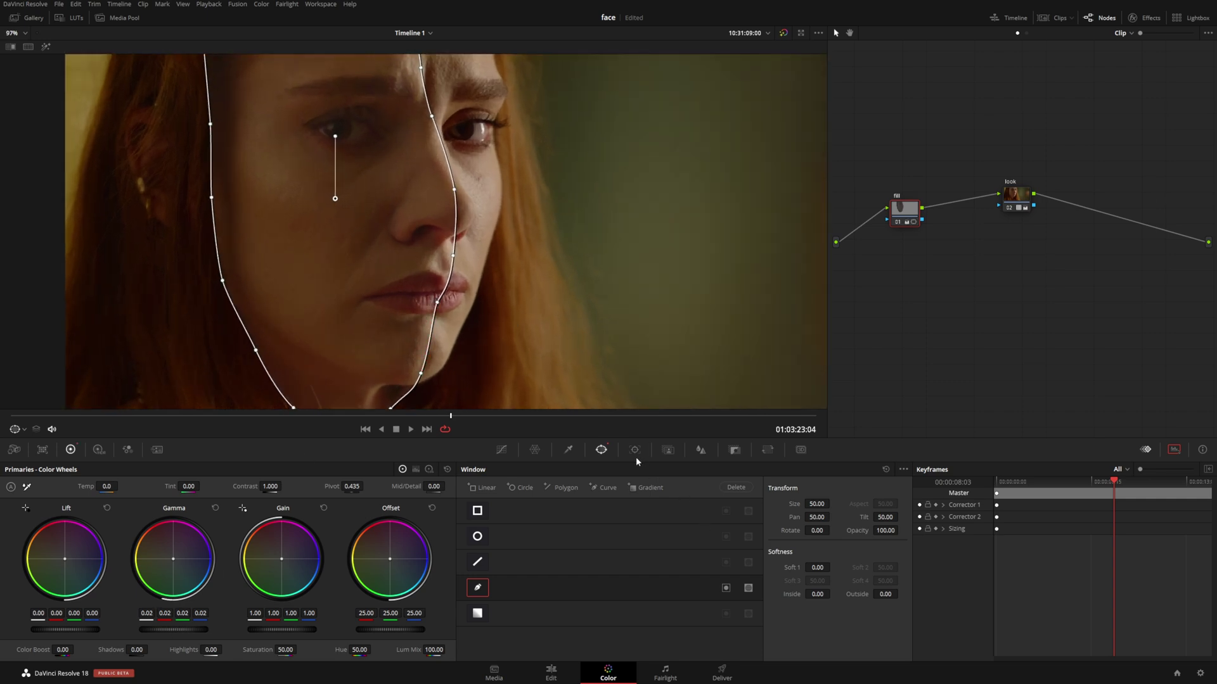
click(635, 451)
click(602, 450)
click(46, 47)
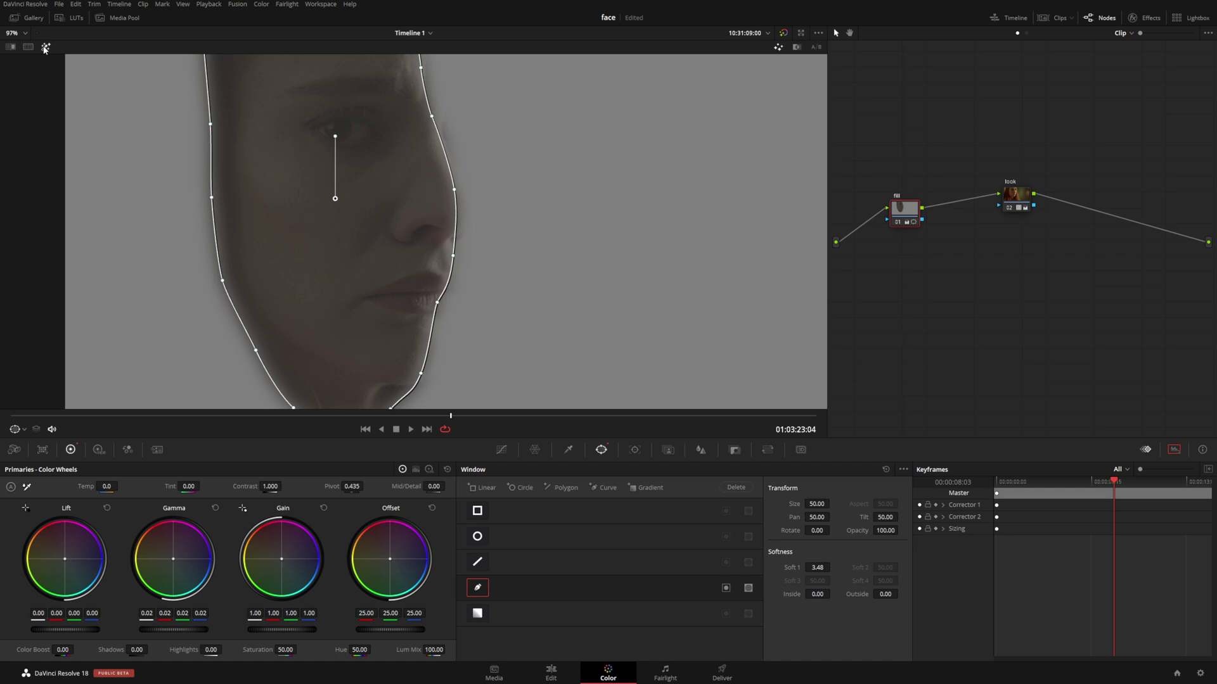
click(45, 47)
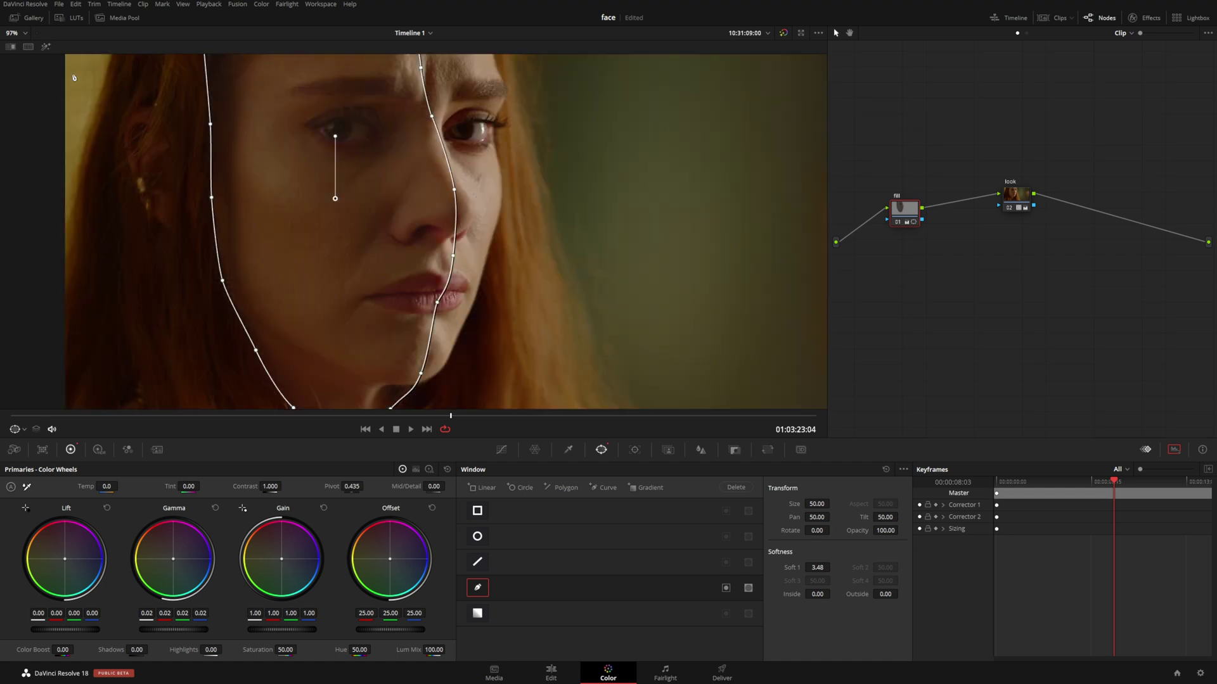
Step: Qualify node 01 to luminance high 56.5, high softness 0.5, blur radius 117, then compare on/off
click(570, 450)
click(45, 47)
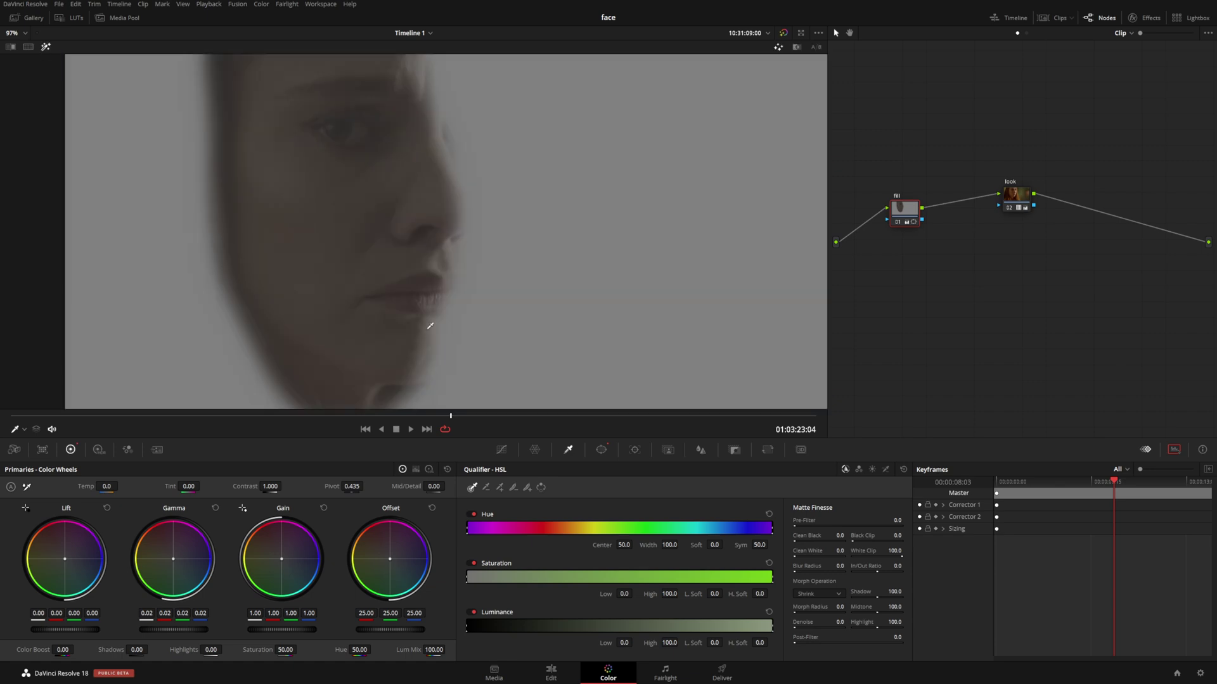
drag(669, 643, 647, 643)
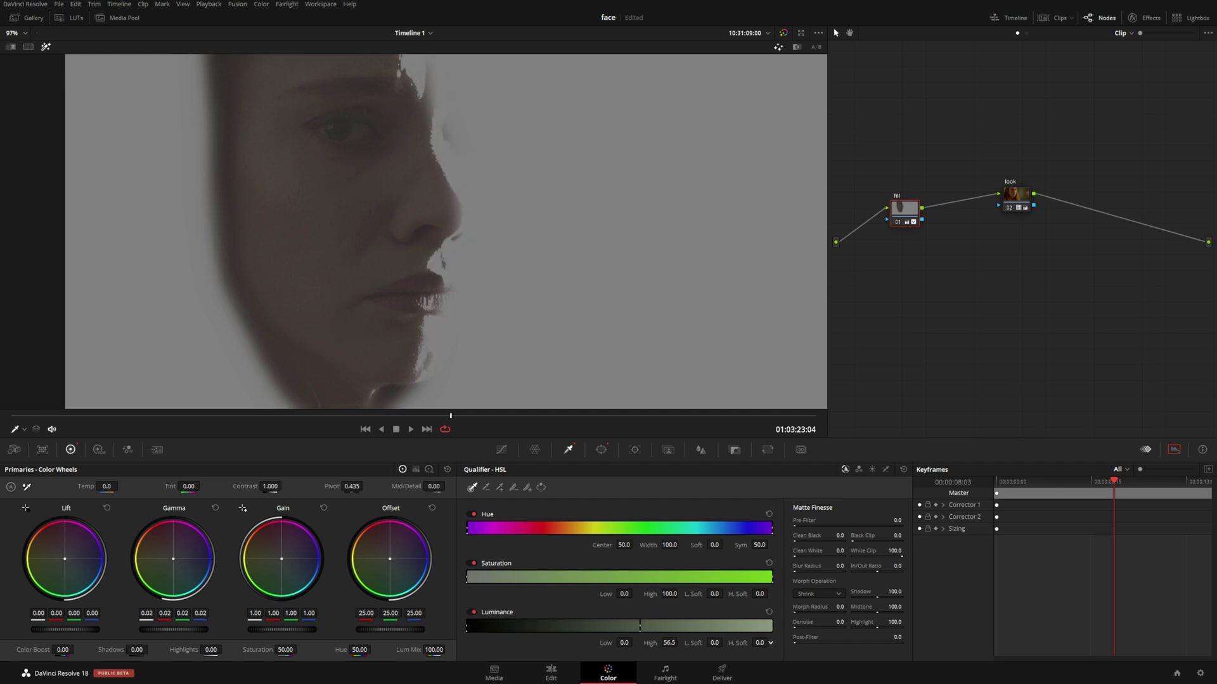
drag(640, 626, 638, 626)
drag(838, 566, 878, 566)
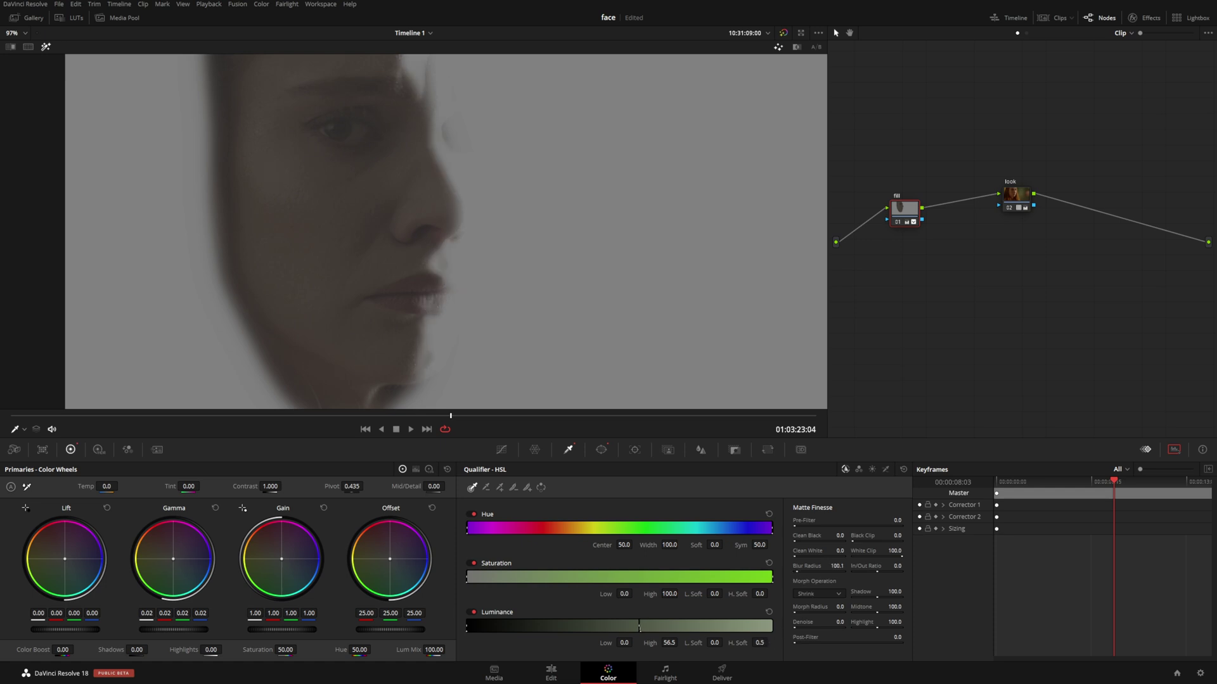
click(45, 46)
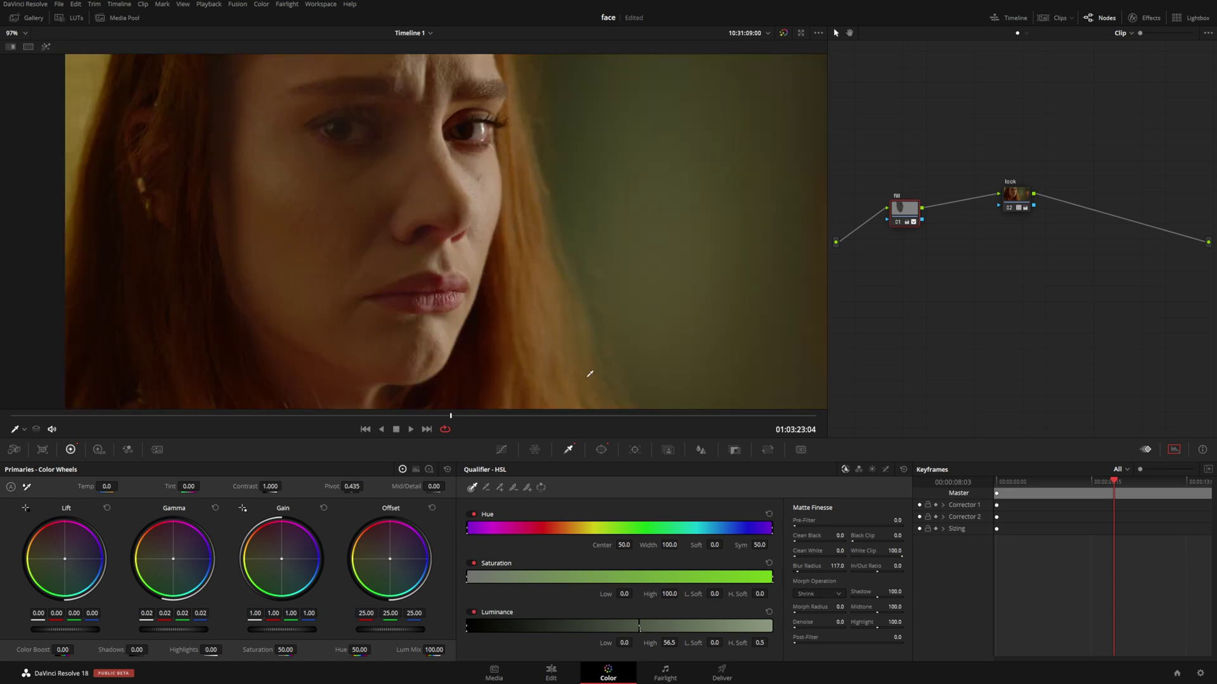
key(ctrl+d)
key(ctrl+d)
Step: Darken the face shadows to -0.09 on the Log wheels with Low Range 0.197
click(429, 470)
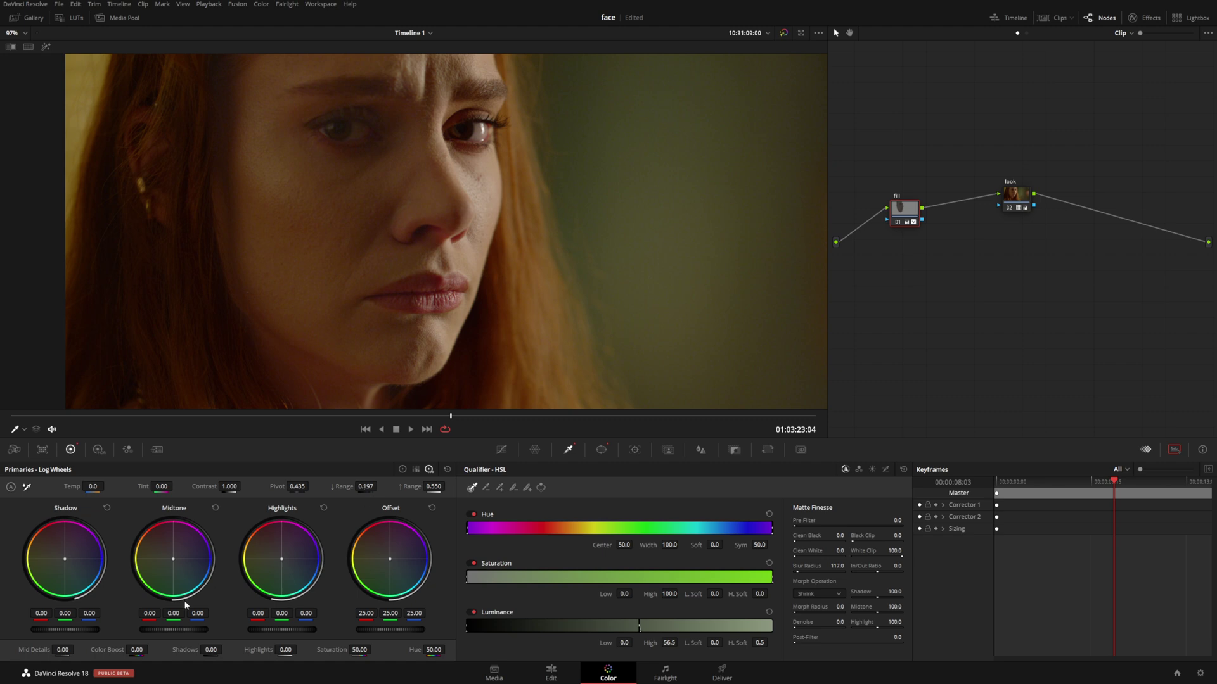
drag(65, 629, 60, 629)
click(605, 451)
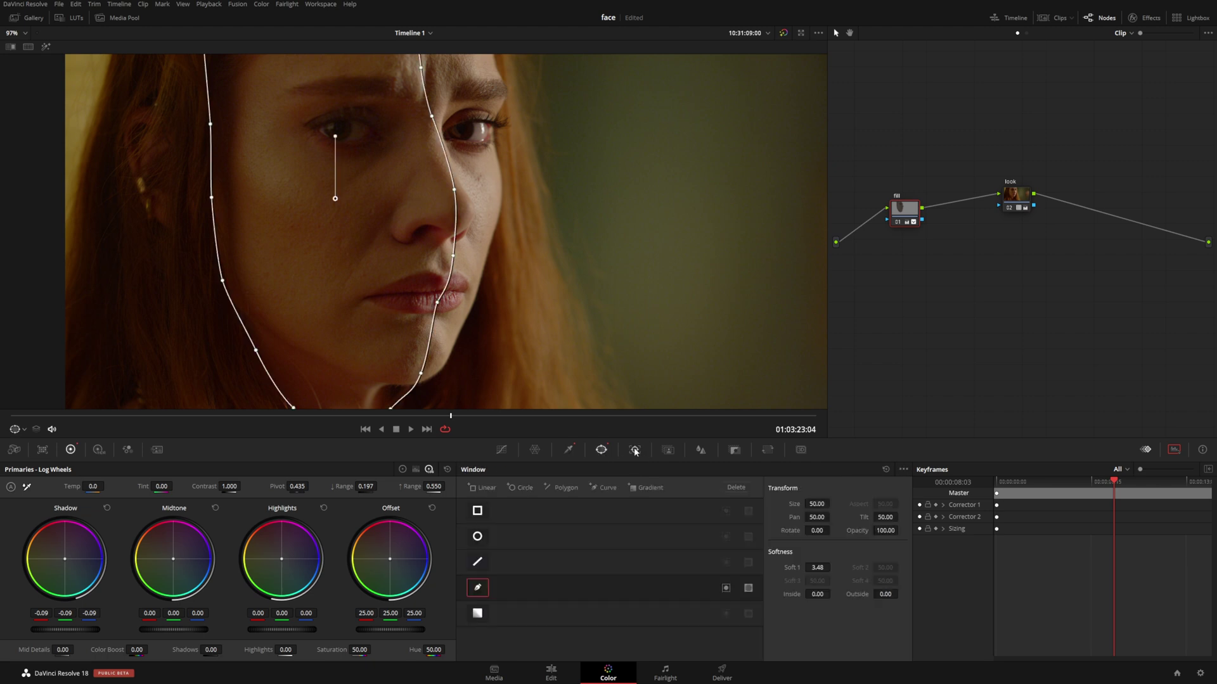
Step: Track the face window forward and backward through the clip, with zoom tracking off
click(634, 450)
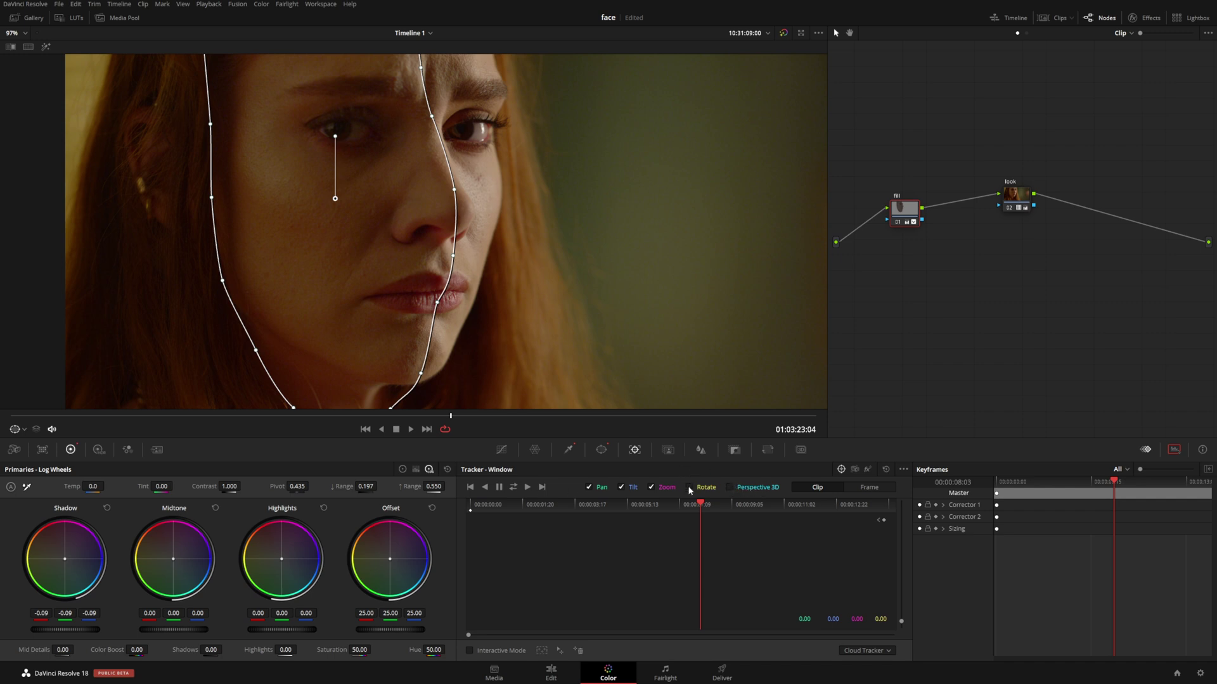
click(651, 488)
click(513, 488)
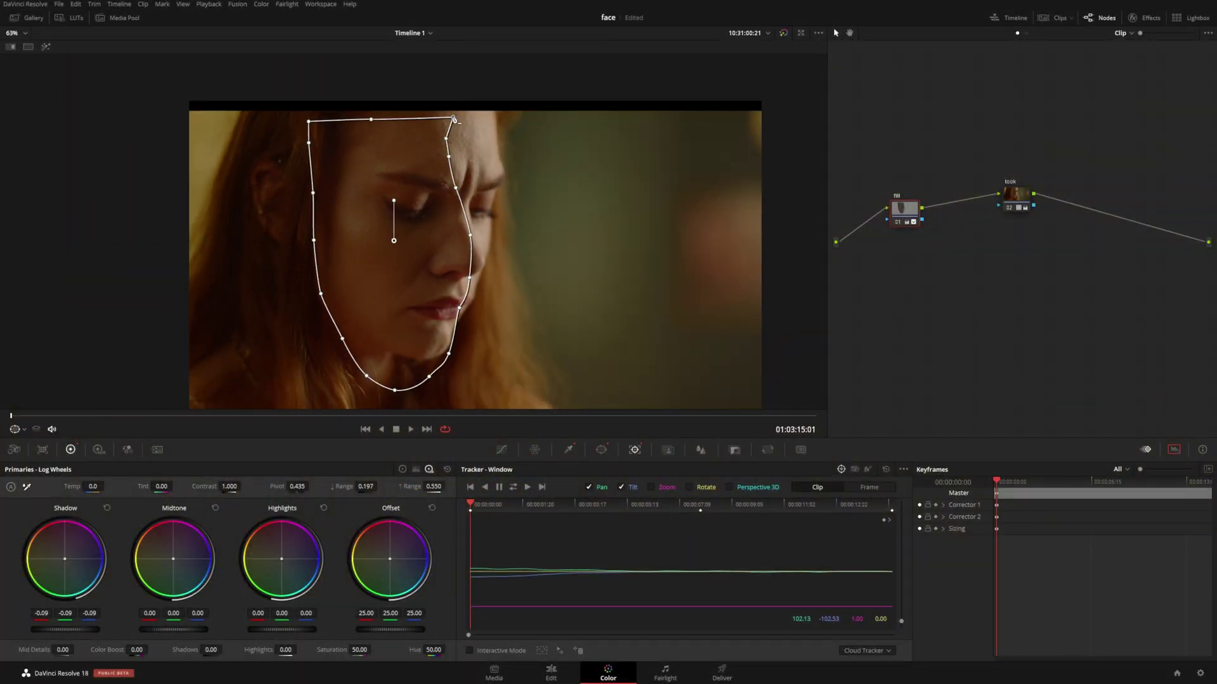
Step: Pull the window's top points up over the forehead, check the track, and save the project
drag(454, 118, 467, 94)
drag(371, 119, 371, 77)
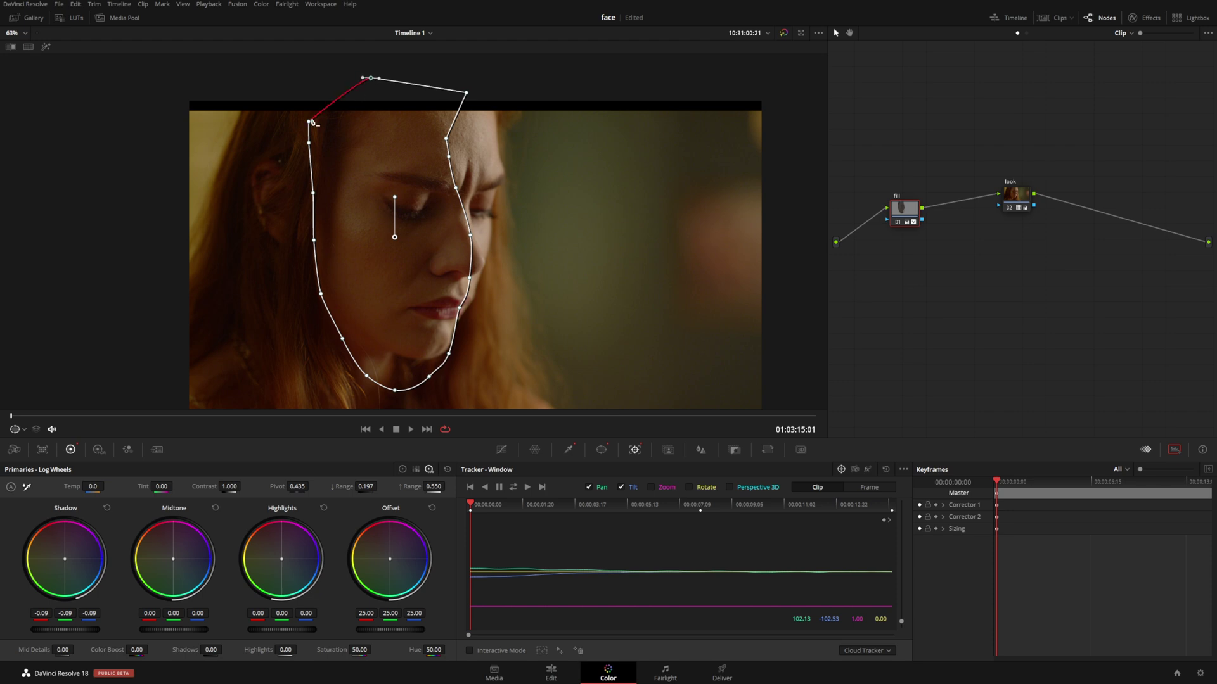
drag(311, 121, 318, 74)
drag(50, 420, 396, 416)
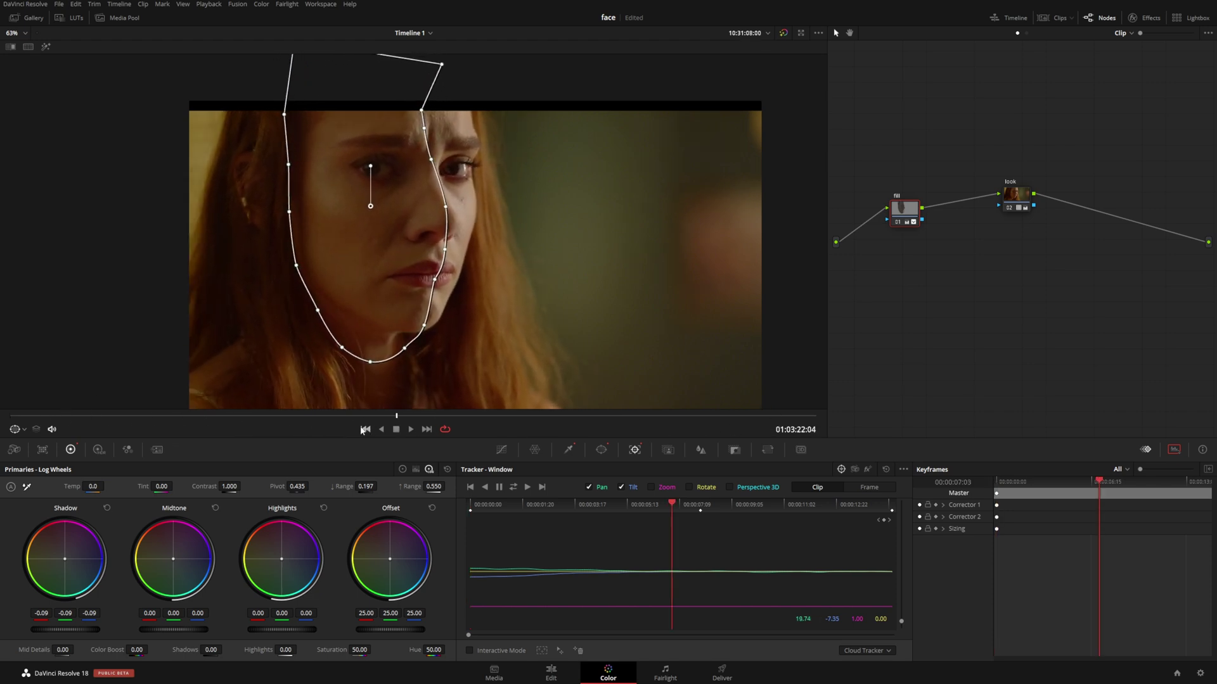
key(ctrl+s)
drag(1014, 196, 982, 207)
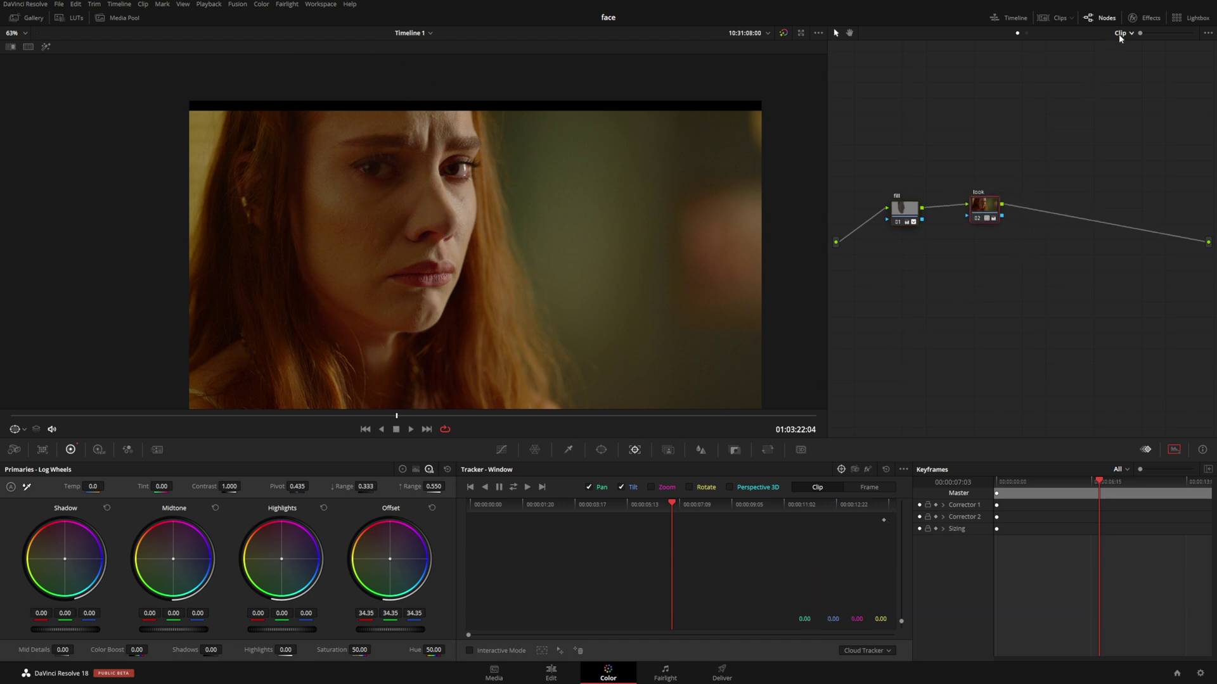
Step: Add a Resolve FX Surface Tracker node after the look node and show its settings
click(1140, 17)
key(Delete)
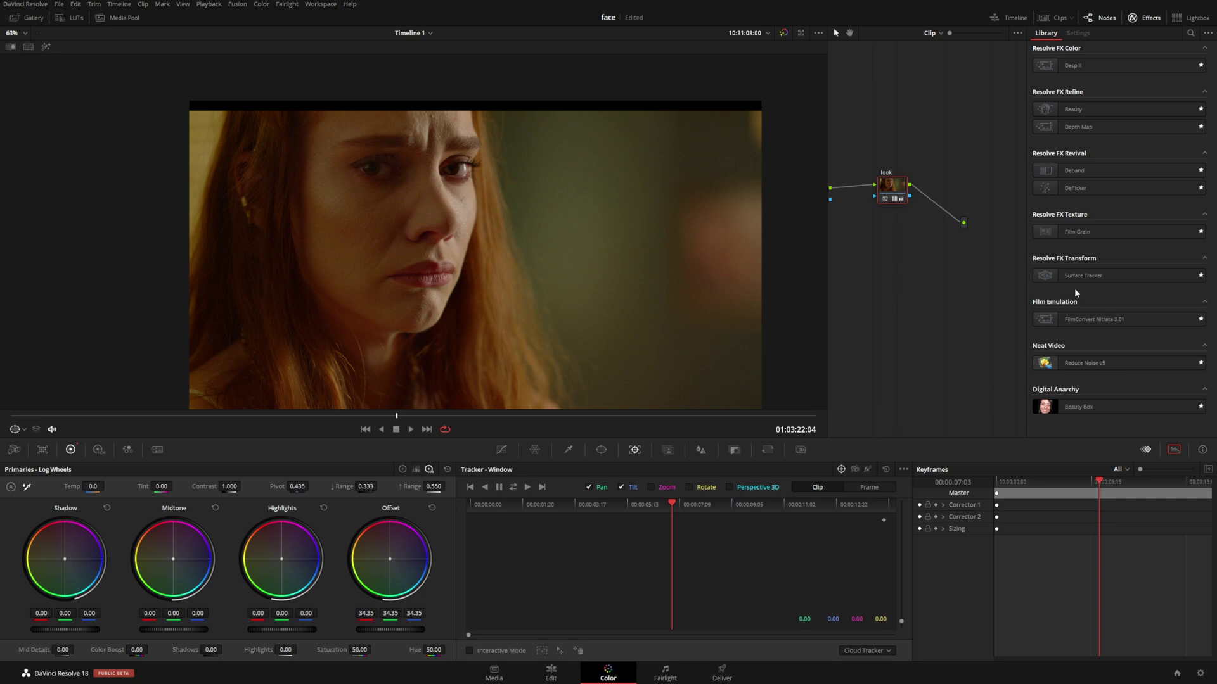
drag(1076, 279, 929, 240)
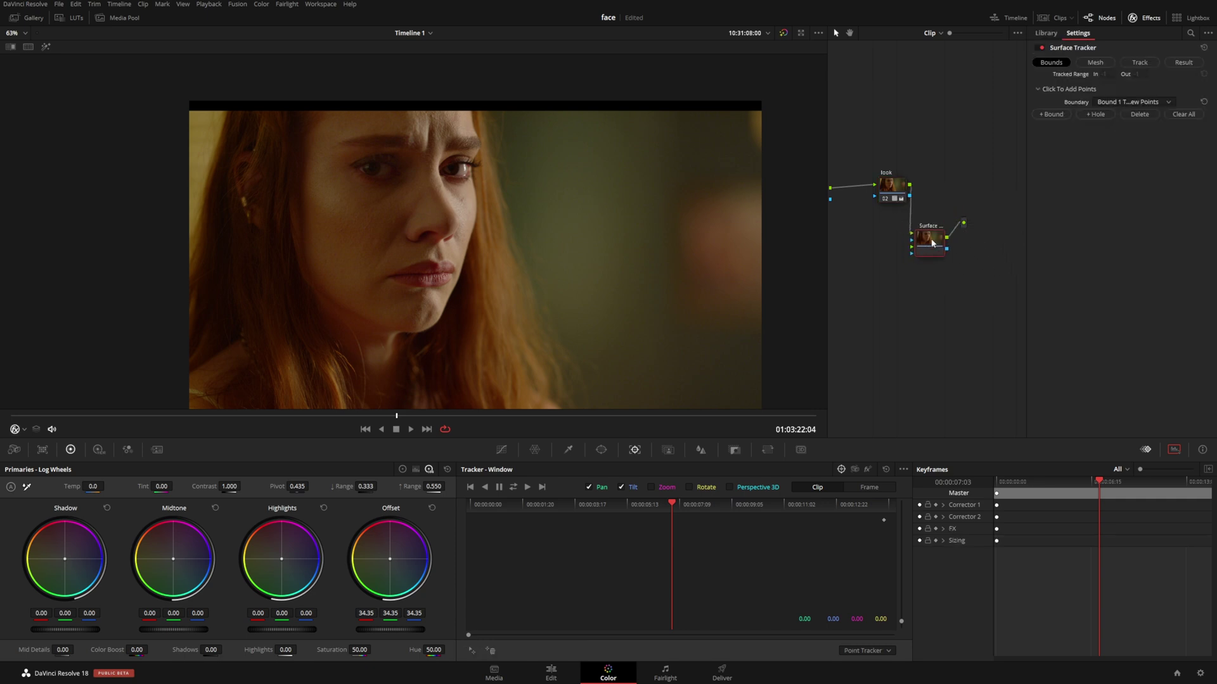
click(1150, 18)
click(1150, 17)
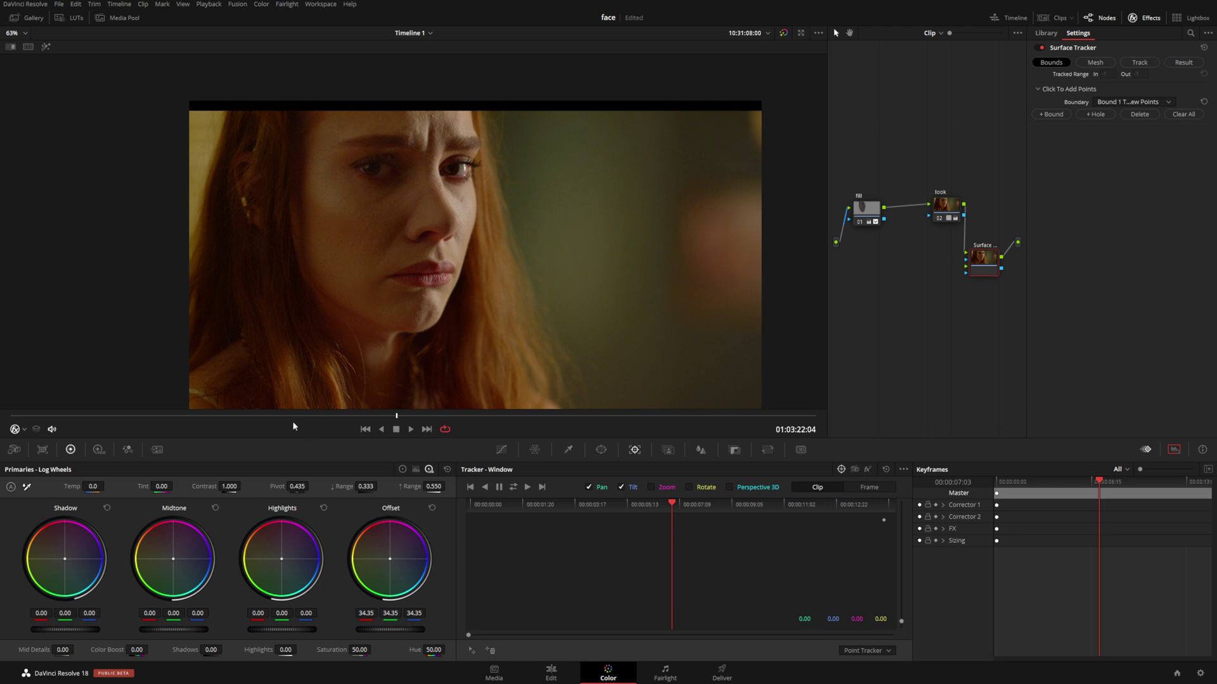
drag(292, 426, 428, 438)
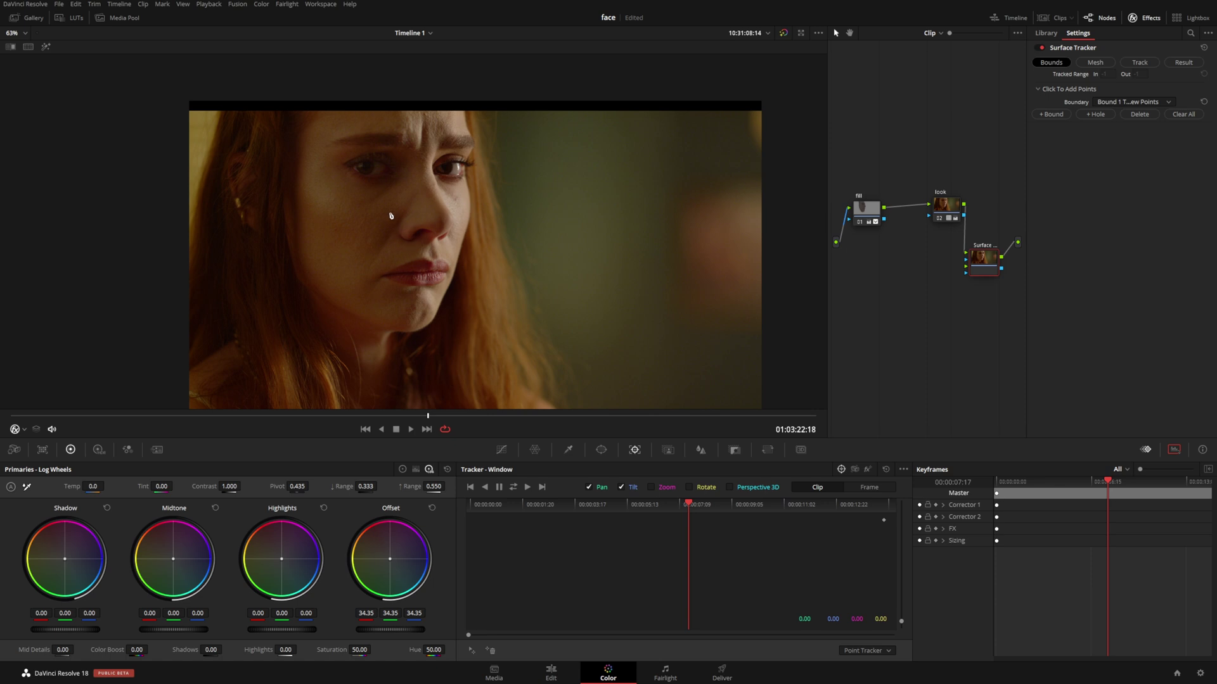
Step: Draw a closed tracker boundary around the left eye from eyebrow to upper cheek, then generate its mesh
scroll(365, 140, up, 6)
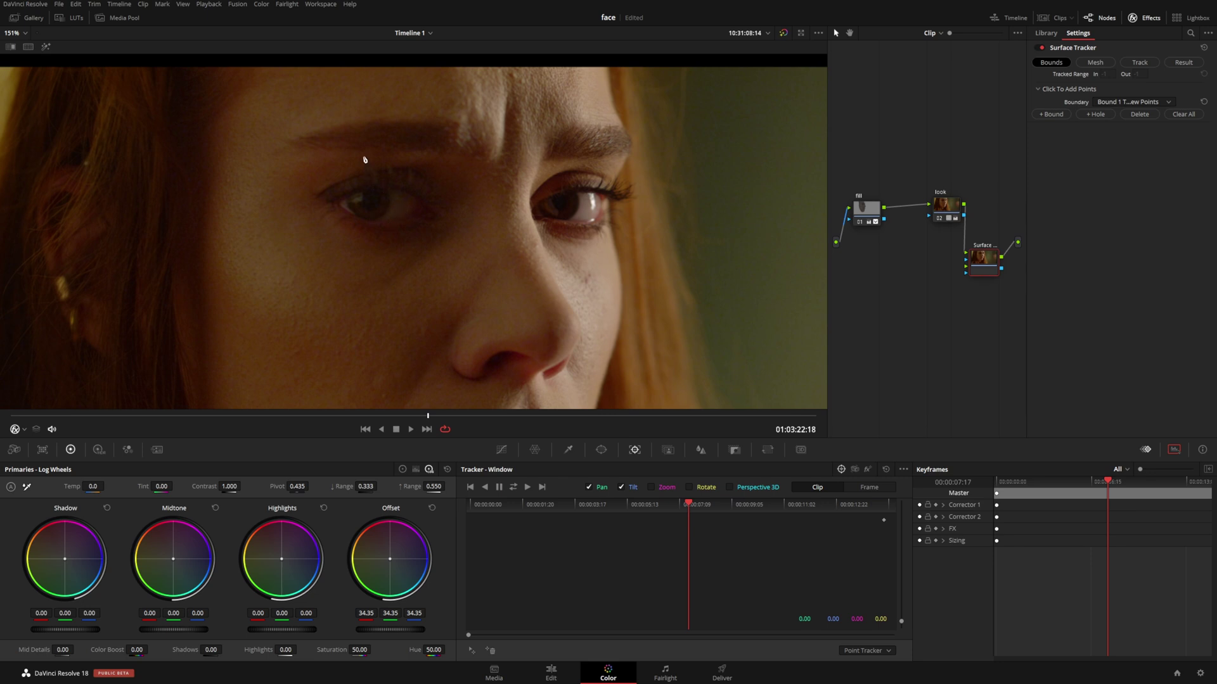
click(354, 153)
click(297, 161)
click(261, 174)
click(239, 231)
click(271, 291)
click(303, 318)
click(339, 331)
click(386, 336)
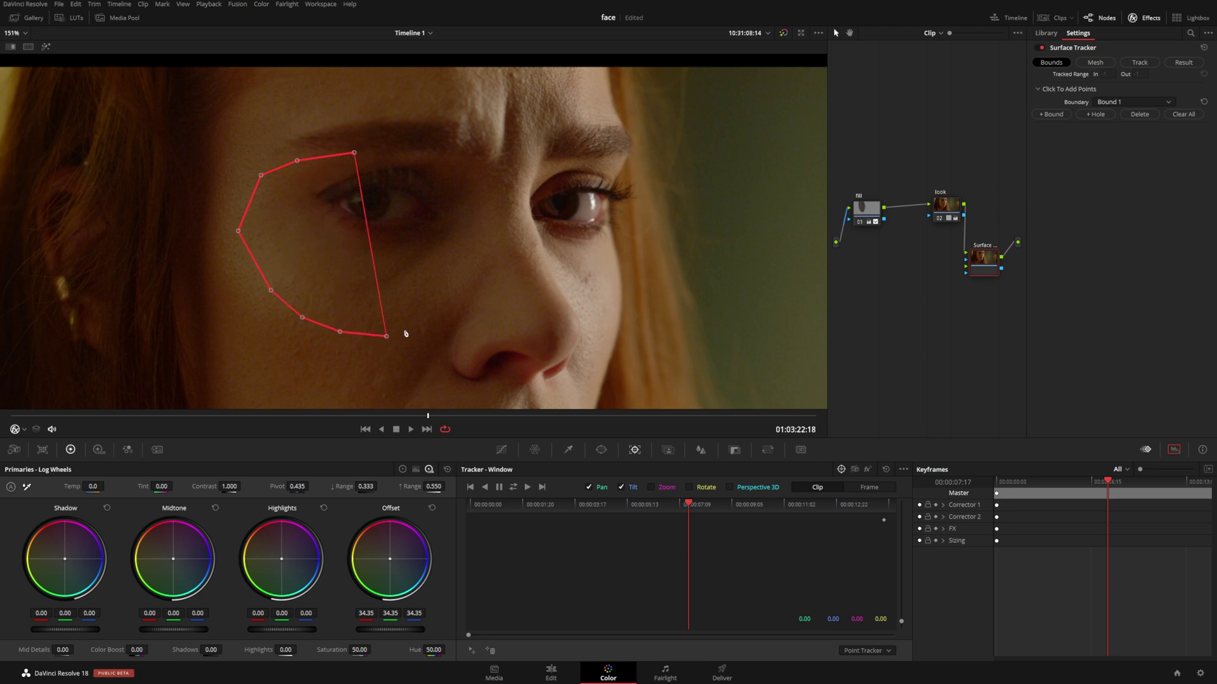
click(424, 332)
click(453, 321)
click(477, 302)
click(491, 271)
click(498, 242)
click(493, 203)
click(490, 178)
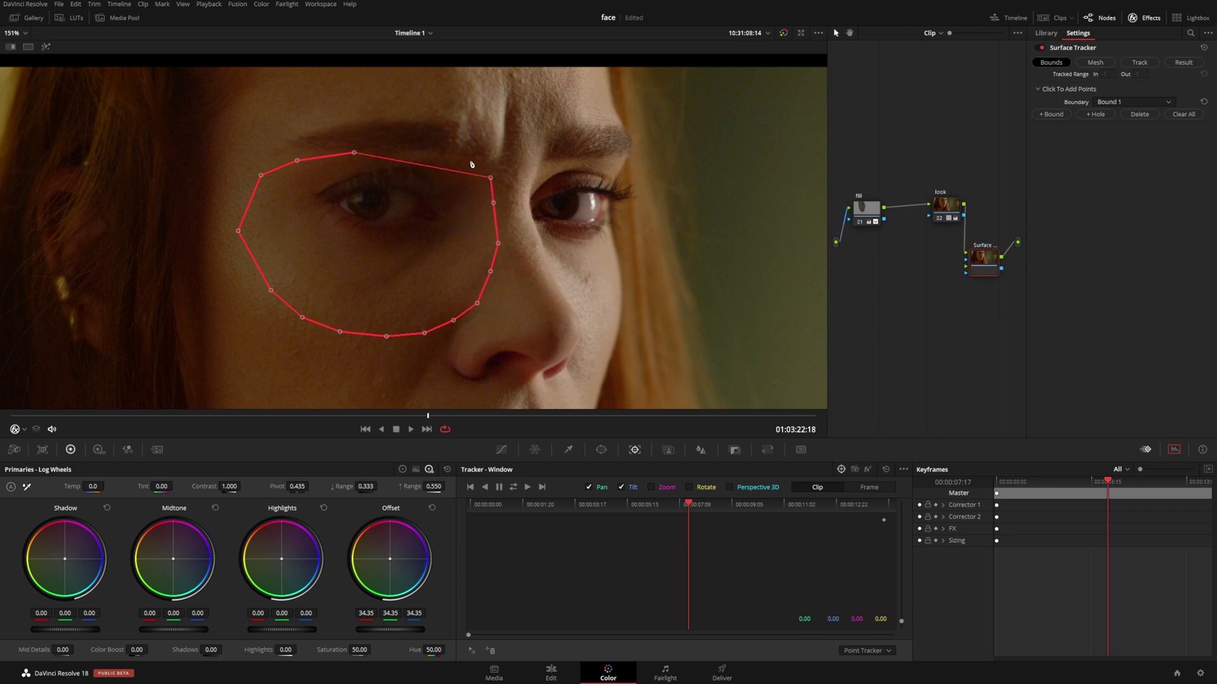
click(469, 159)
click(417, 151)
click(1095, 62)
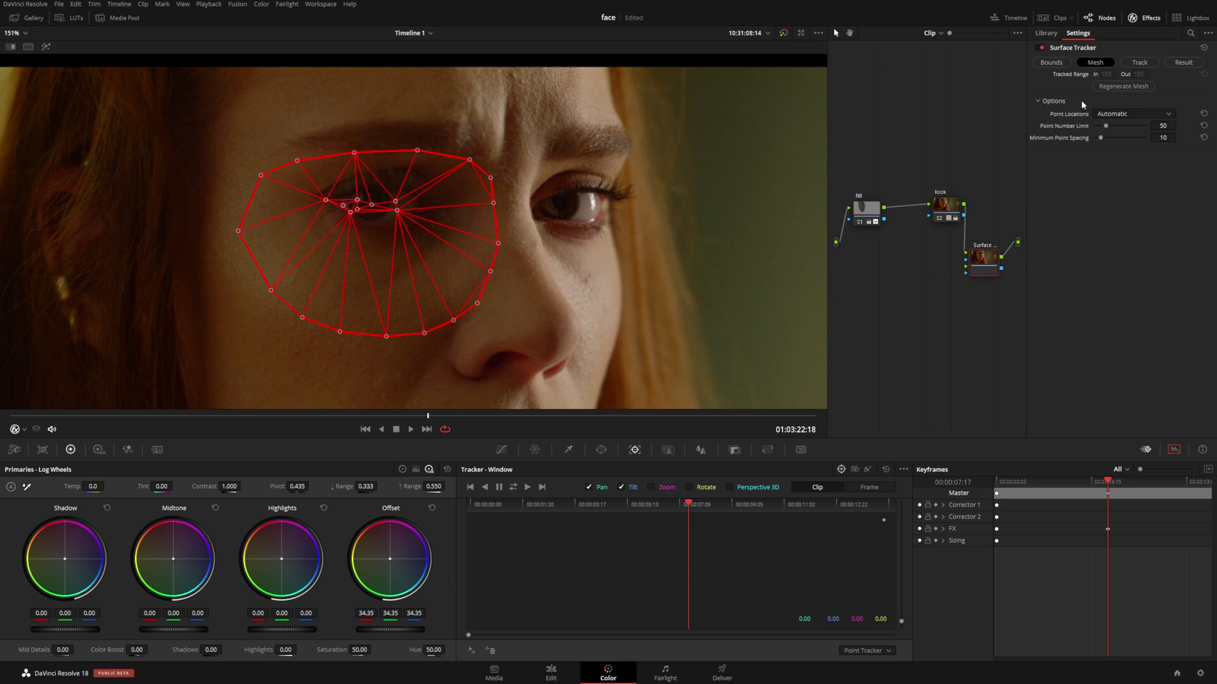
Step: Set the eye mesh point locations to Uniform Grid with 25 horizontal and vertical spacing
click(1122, 115)
click(1113, 138)
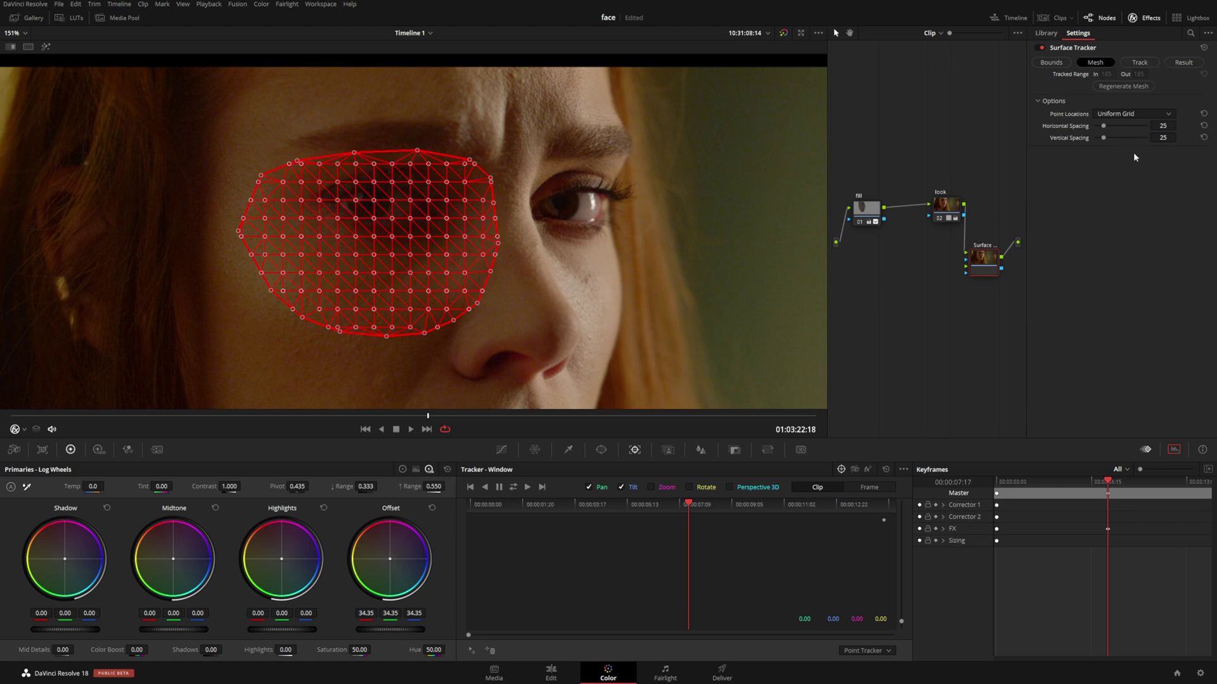
click(1140, 63)
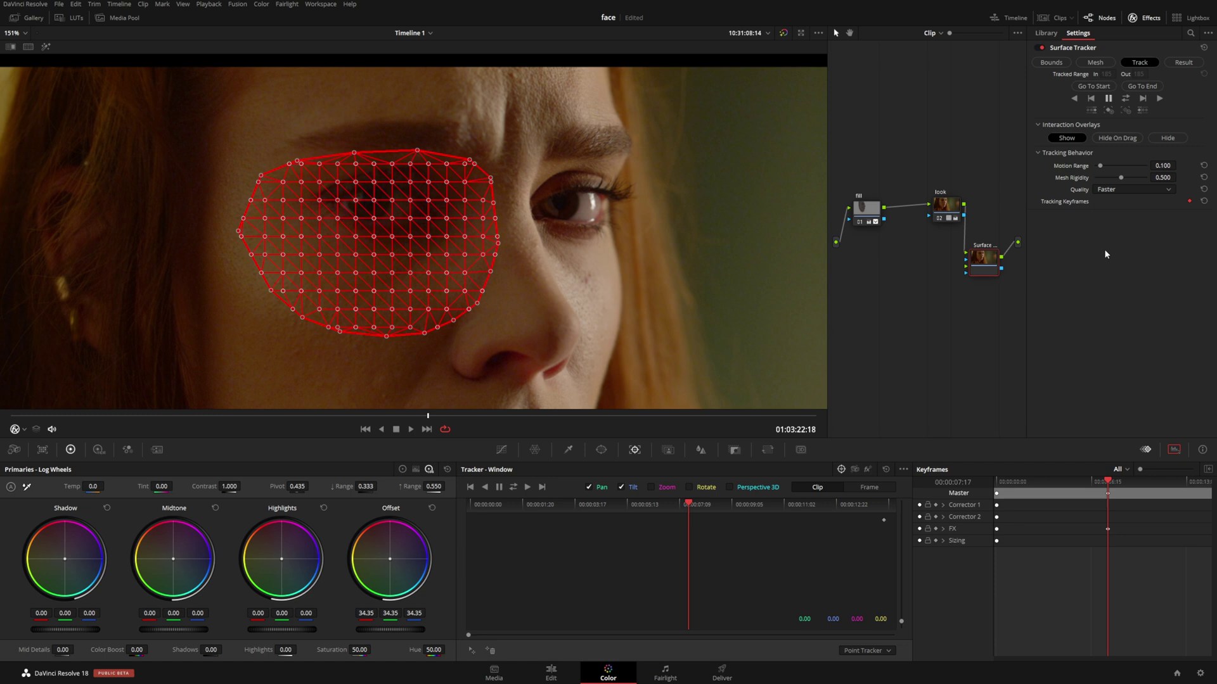
Step: Set Surface Tracker quality to Better and track the eye mesh forward through the clip
click(1115, 192)
click(1107, 213)
click(1125, 99)
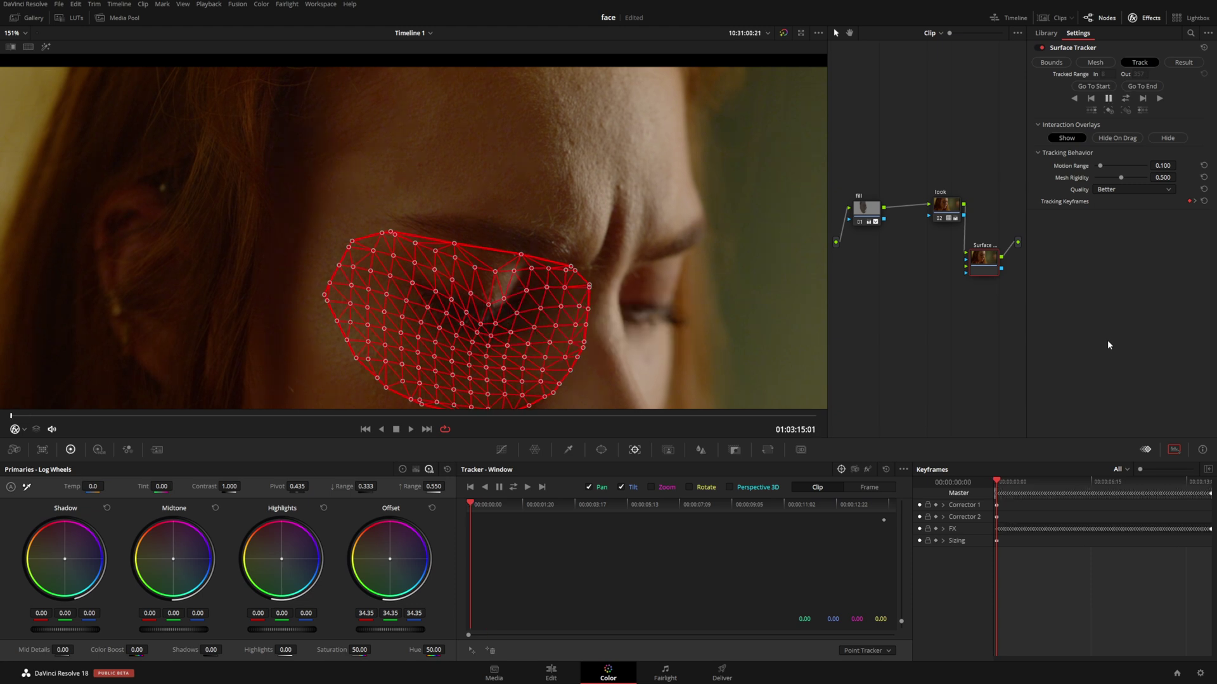
Step: Scrub and play back the clip to confirm the mesh stays locked to the eye
drag(734, 325, 559, 270)
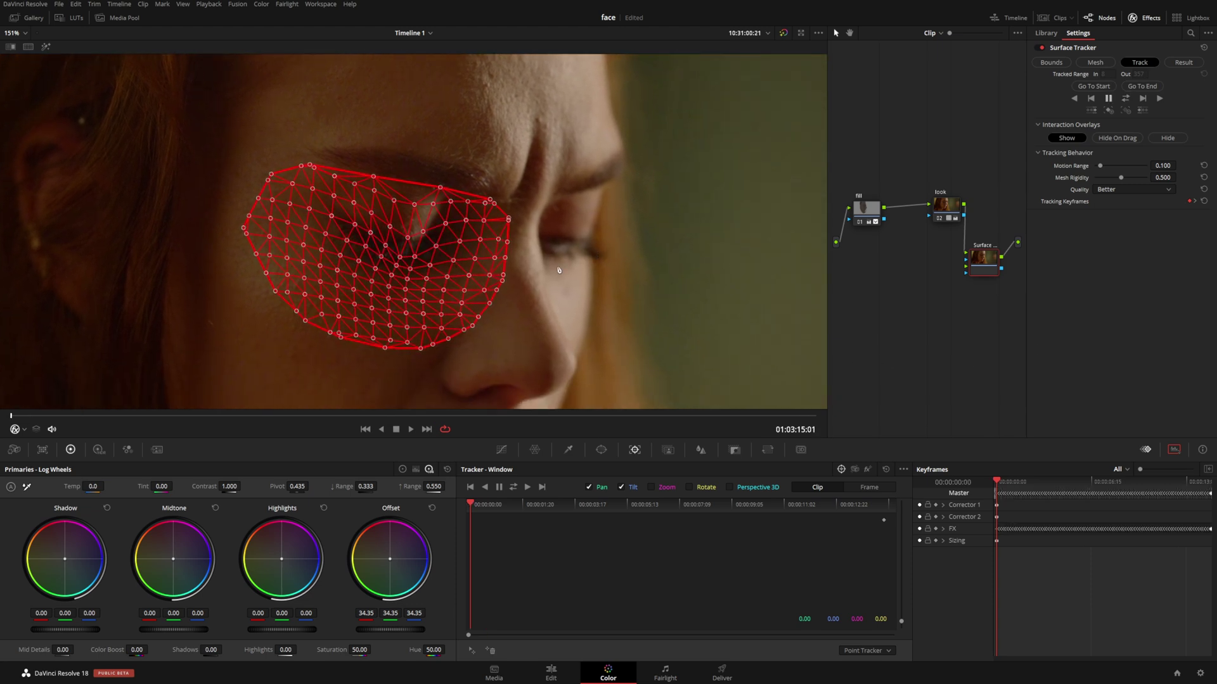
drag(30, 415, 606, 456)
click(412, 430)
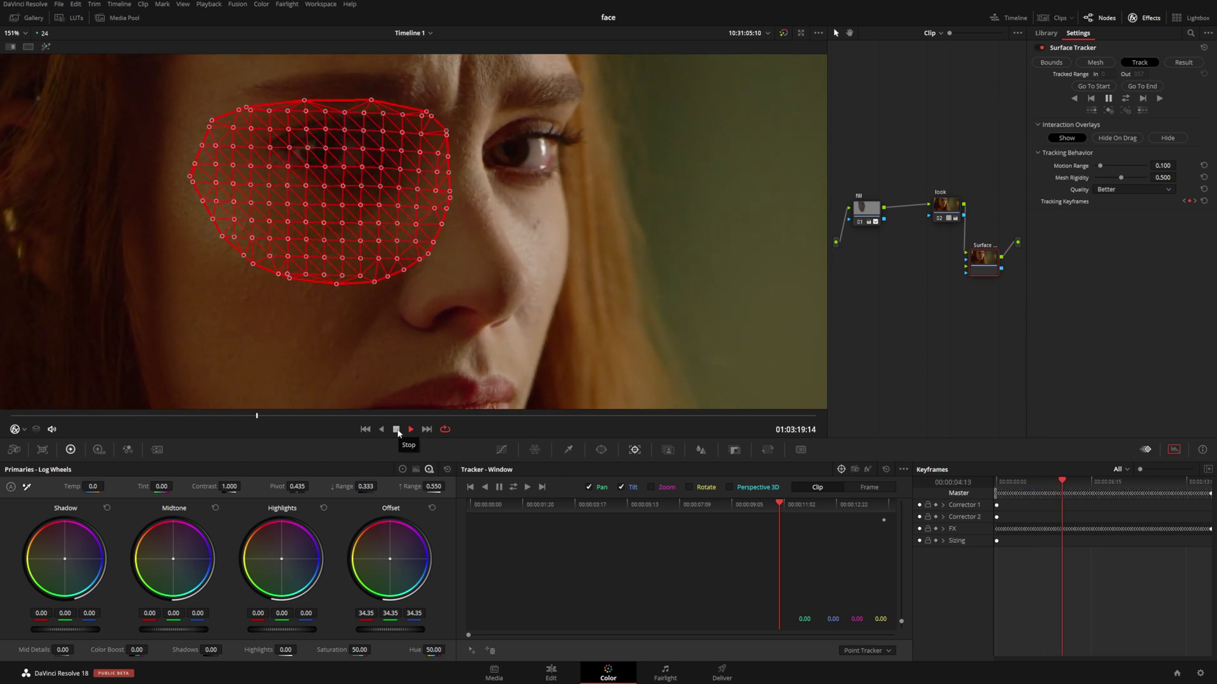
click(397, 430)
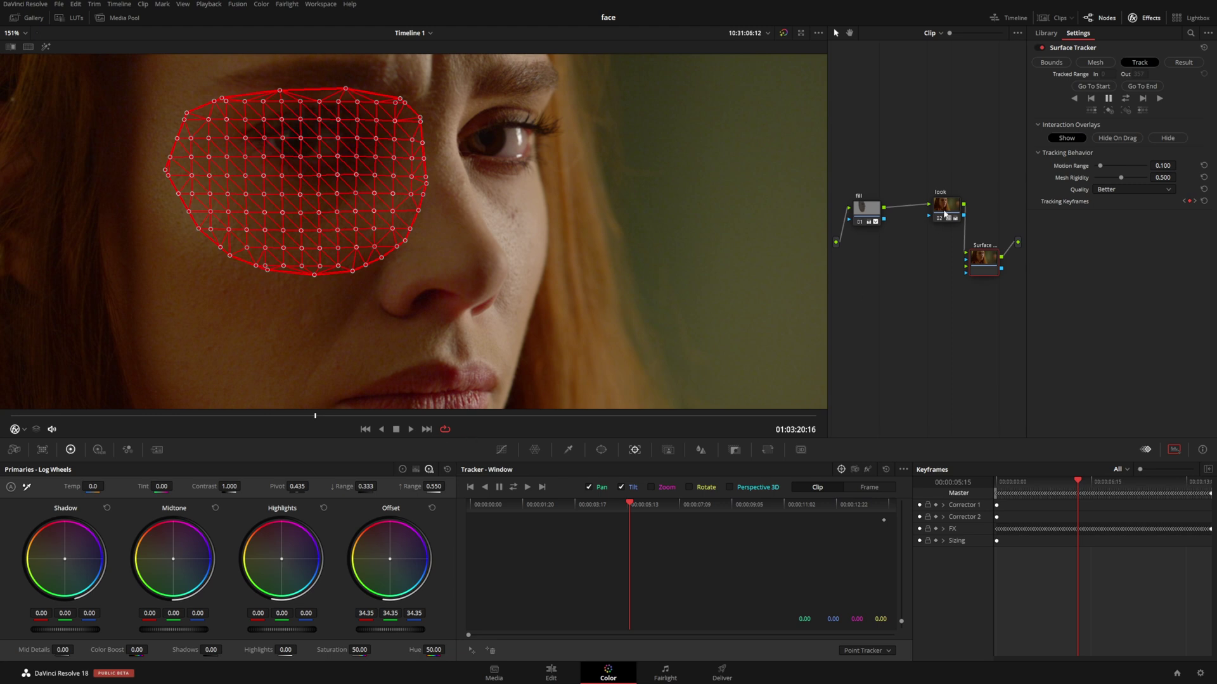
click(1146, 18)
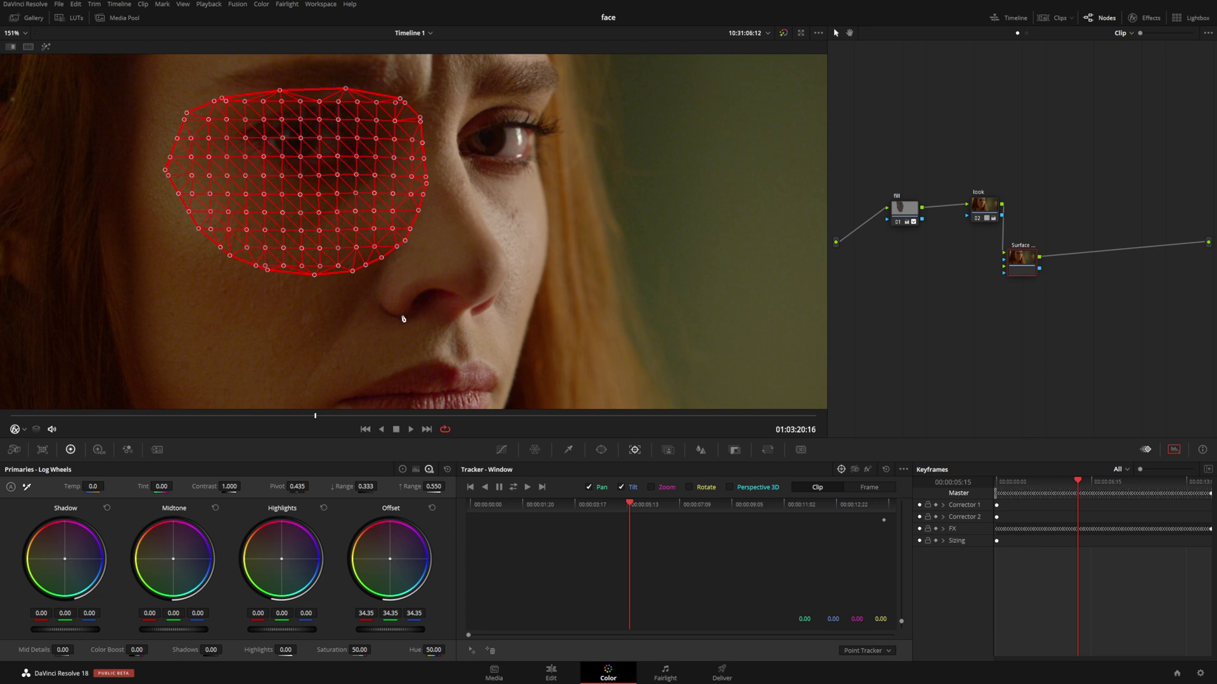
click(1146, 18)
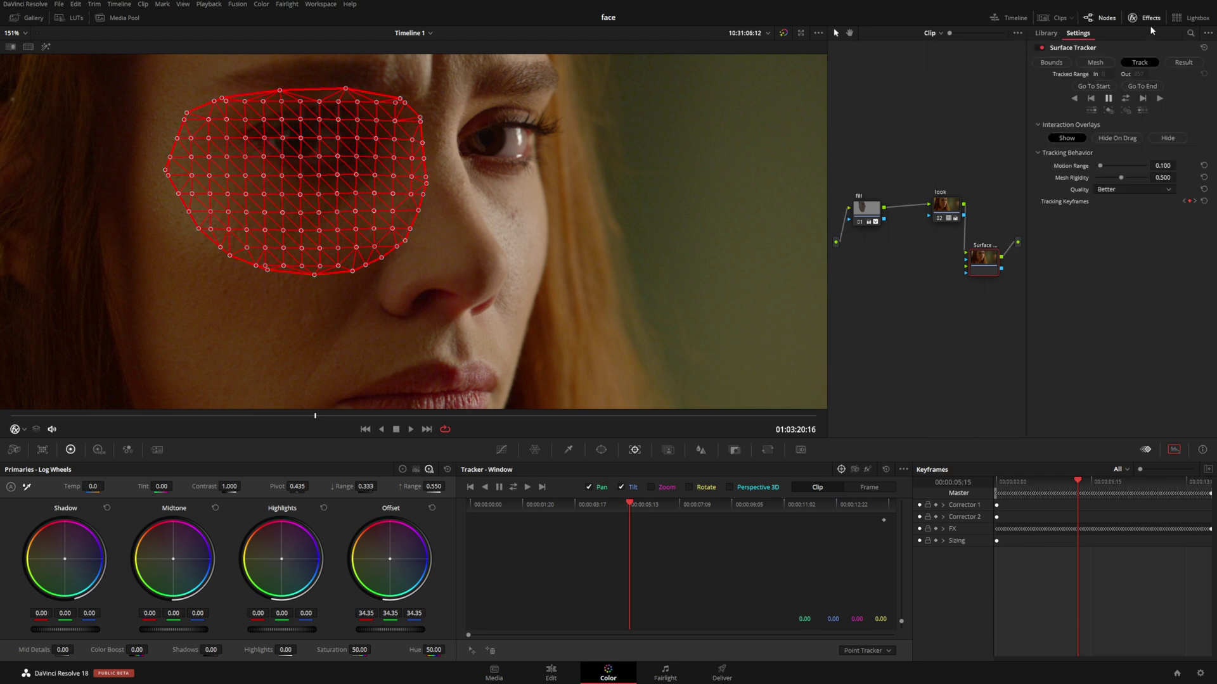
Step: Show the tracker's Result settings, fit the frame, and move just past the start to 01:03:16:04
click(1183, 62)
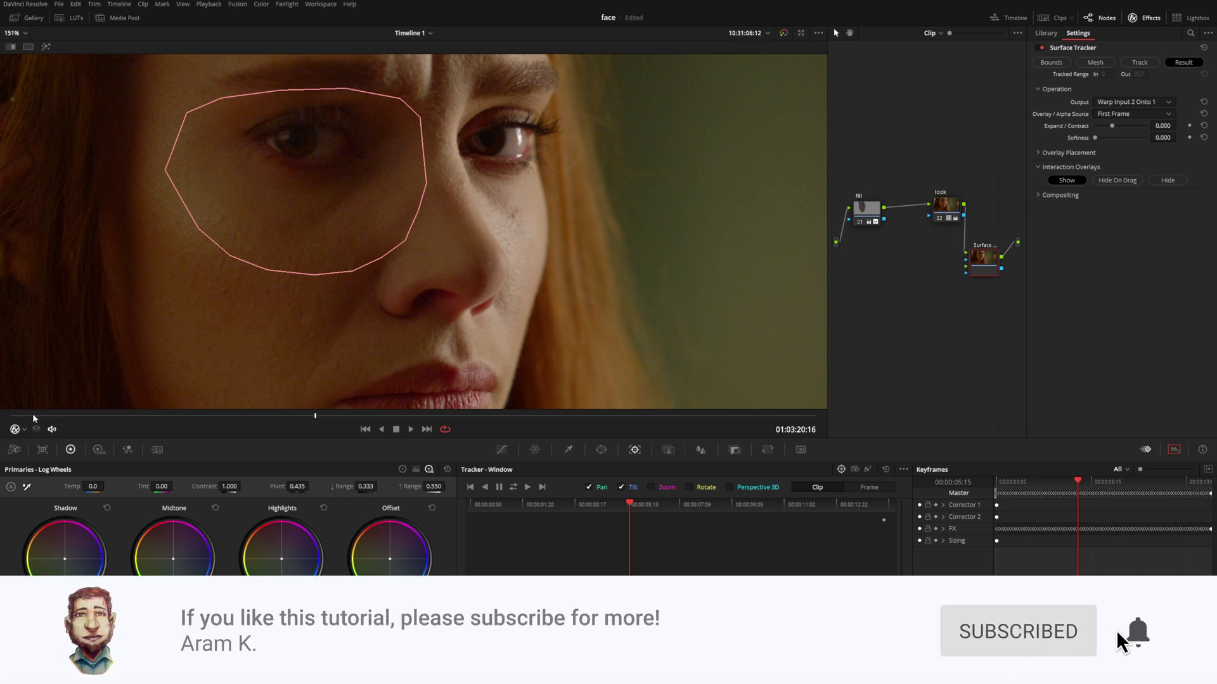
key(Home)
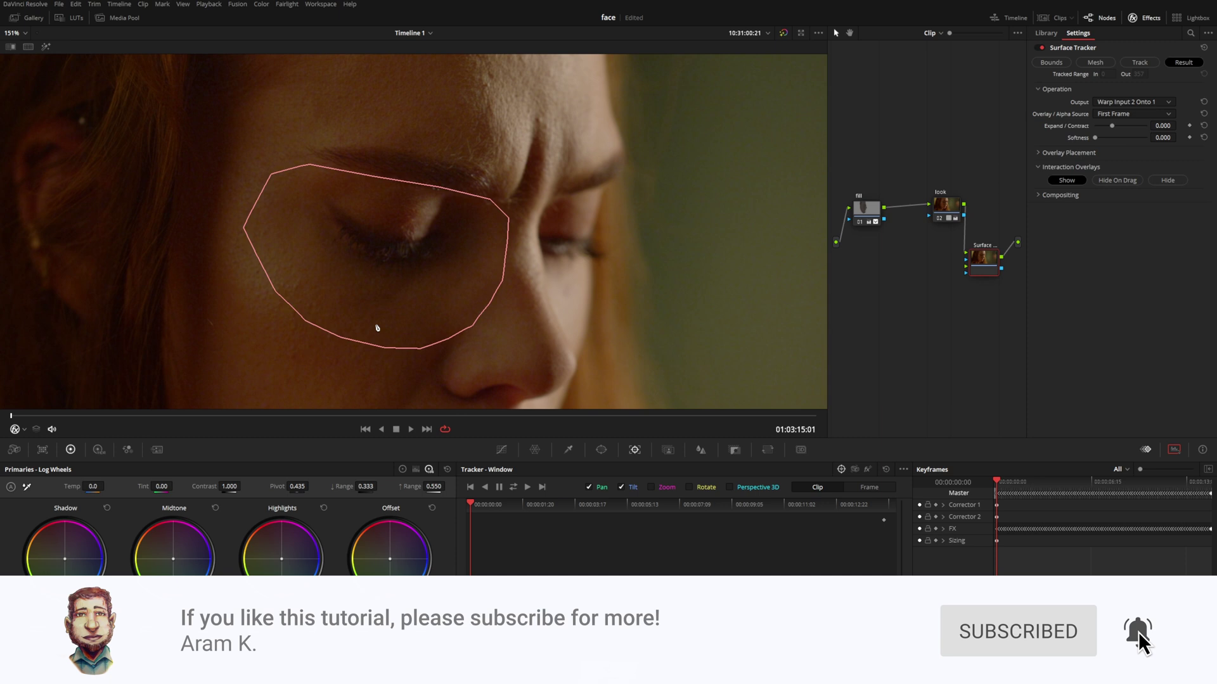
key(shift+z)
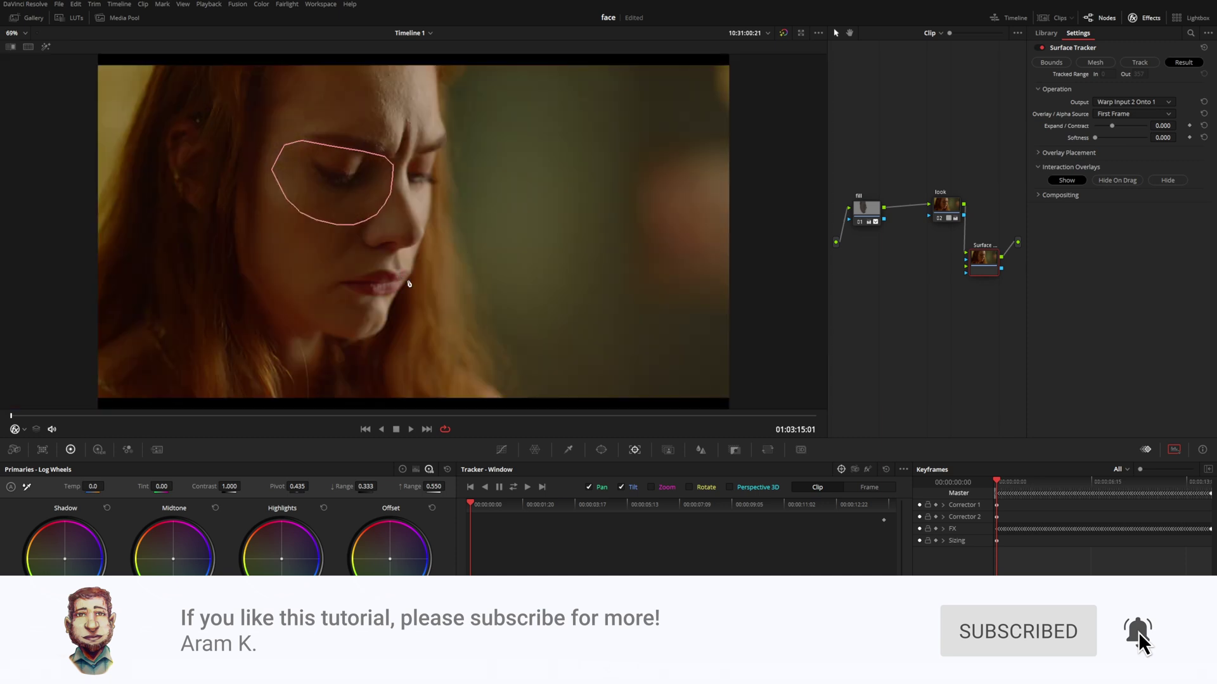
scroll(409, 284, up, 1)
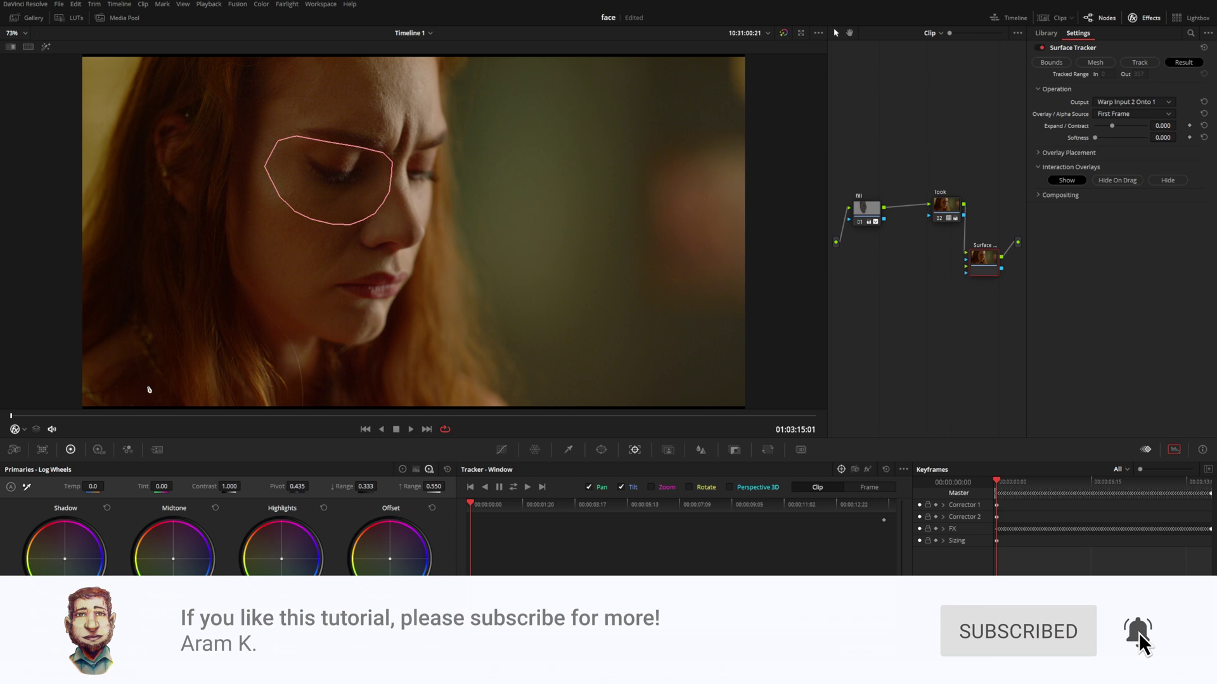
drag(11, 416, 73, 413)
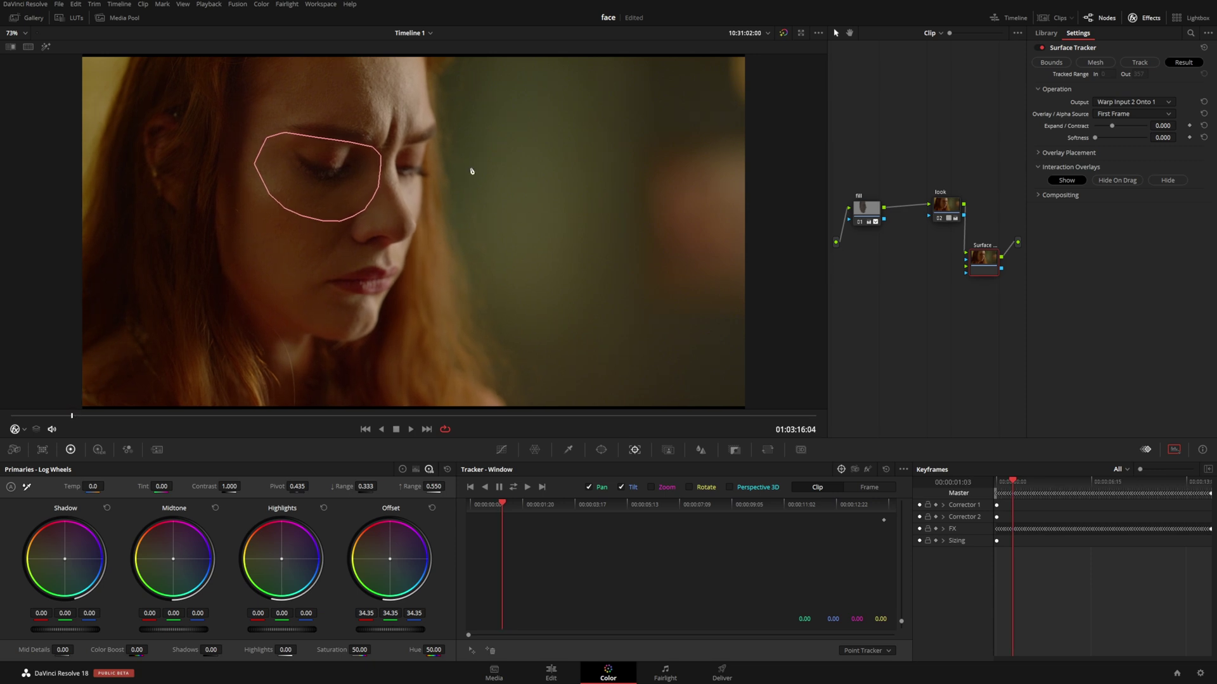
right_click(431, 189)
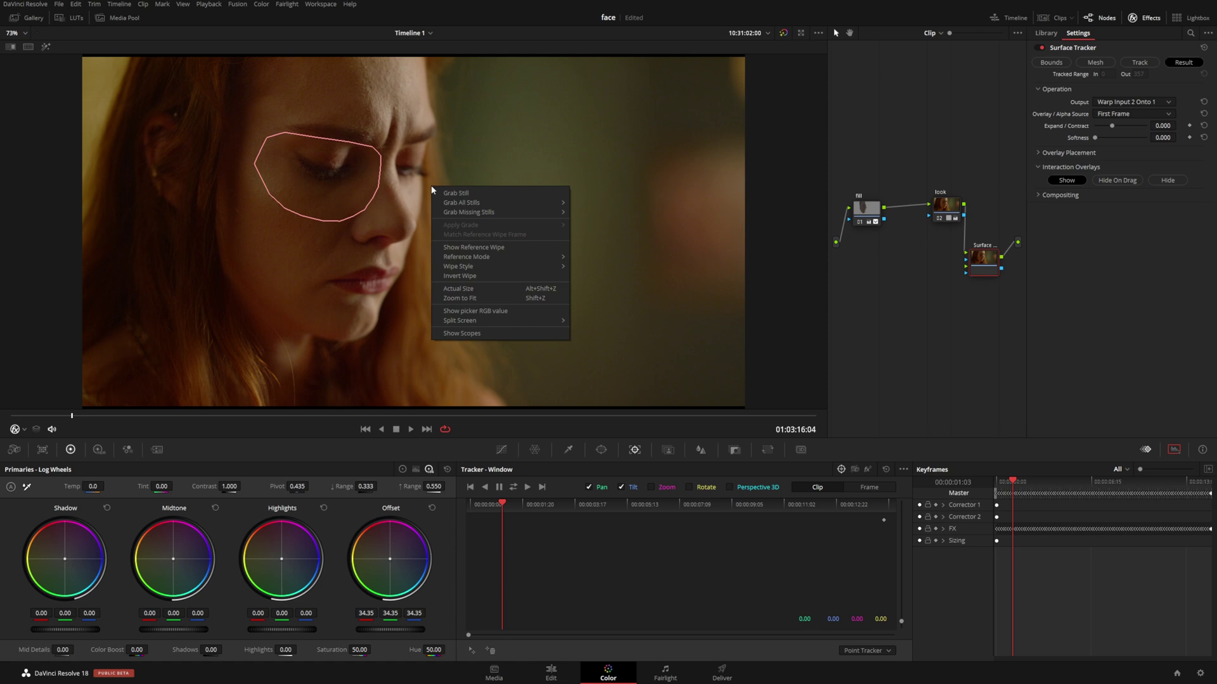
Step: Grab a still of the current frame and view it in the Gallery
click(473, 192)
click(28, 18)
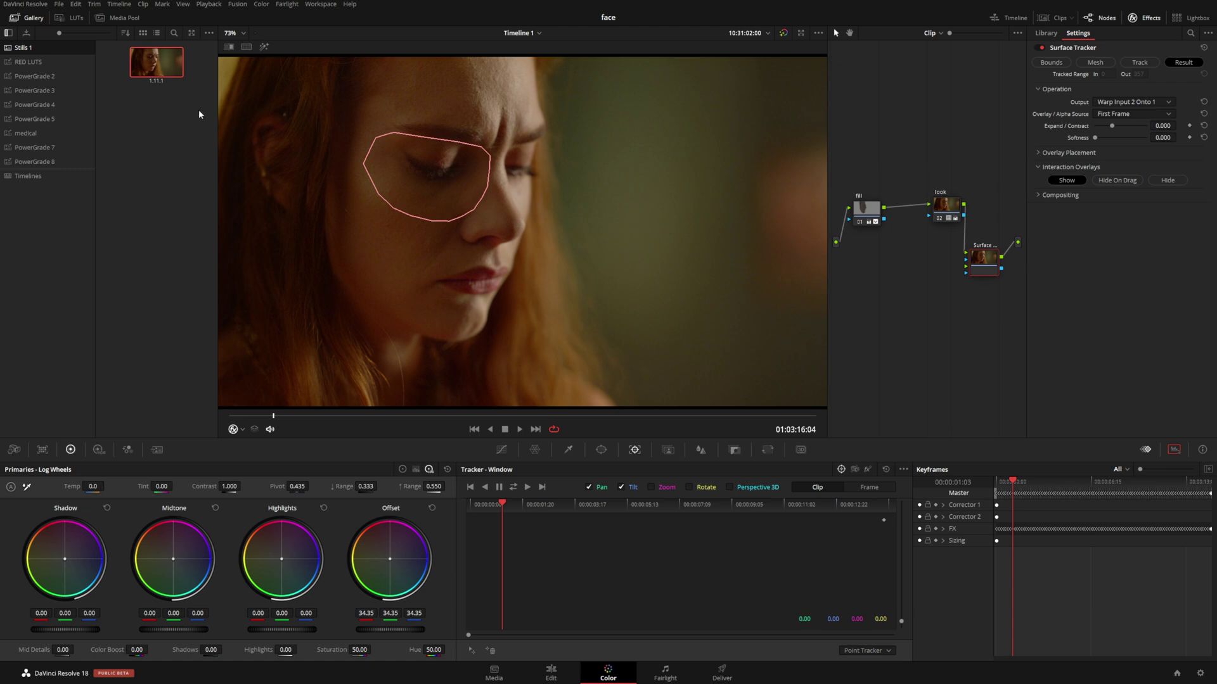
right_click(156, 66)
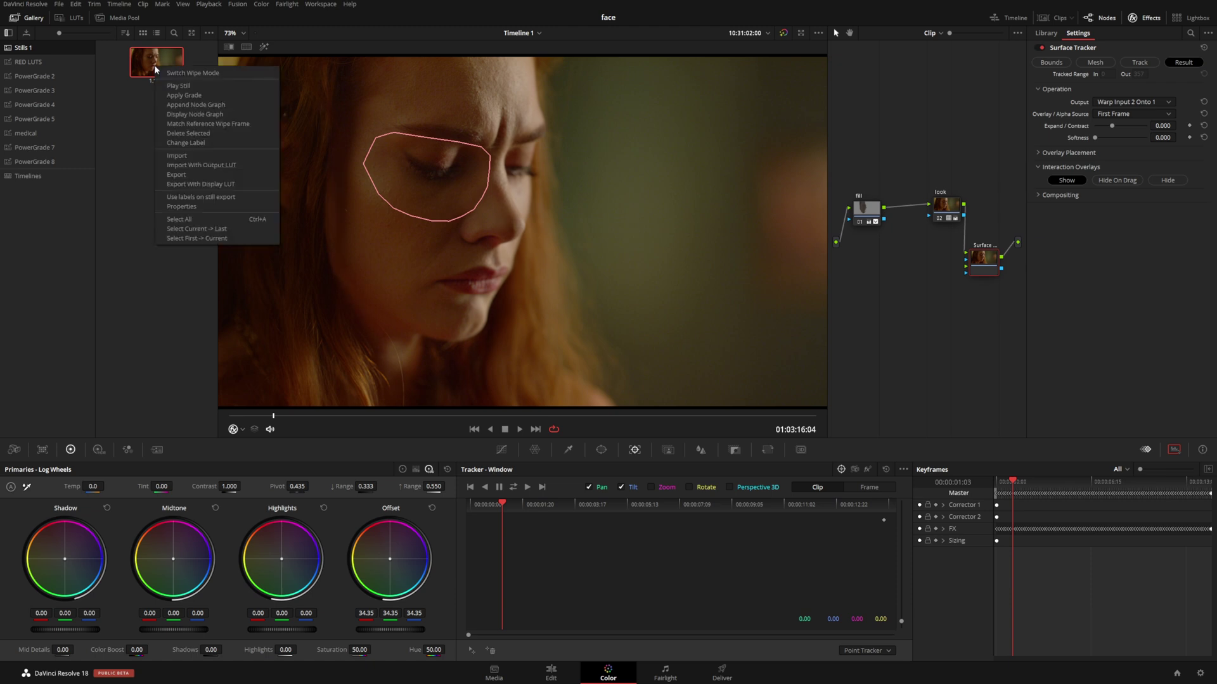
Step: Export the still to the Desktop as a TIFF named 'face', then duplicate it into Layer 1 in Photoshop
click(178, 173)
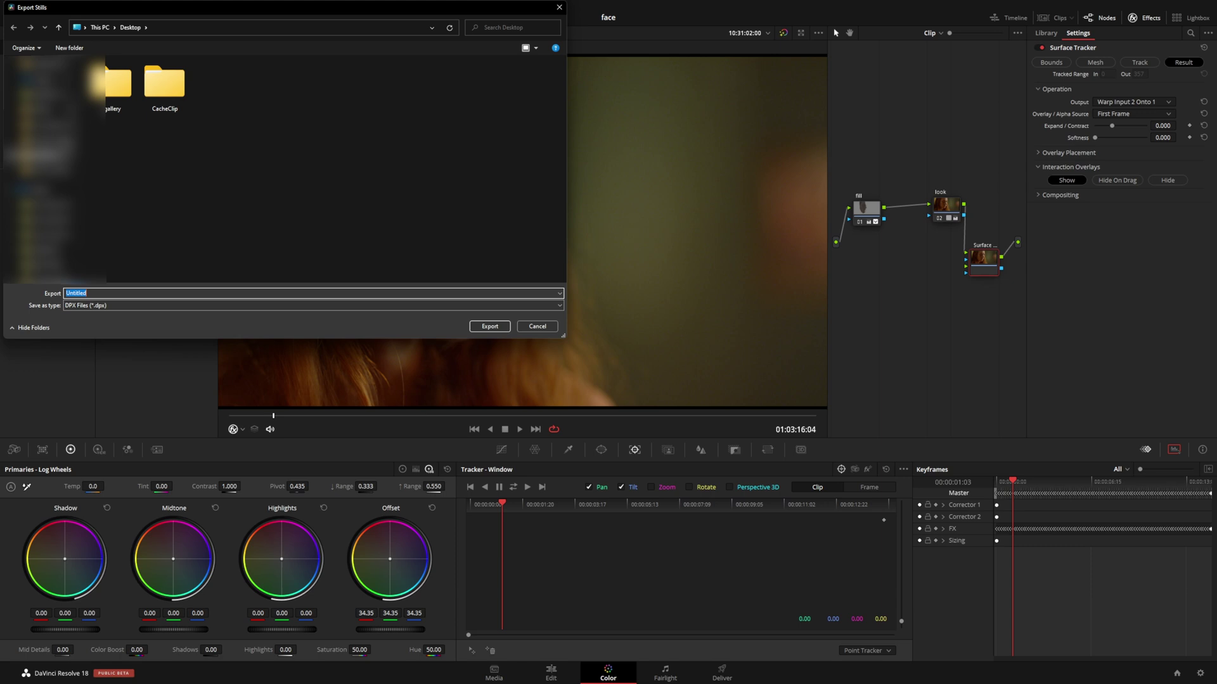
click(93, 289)
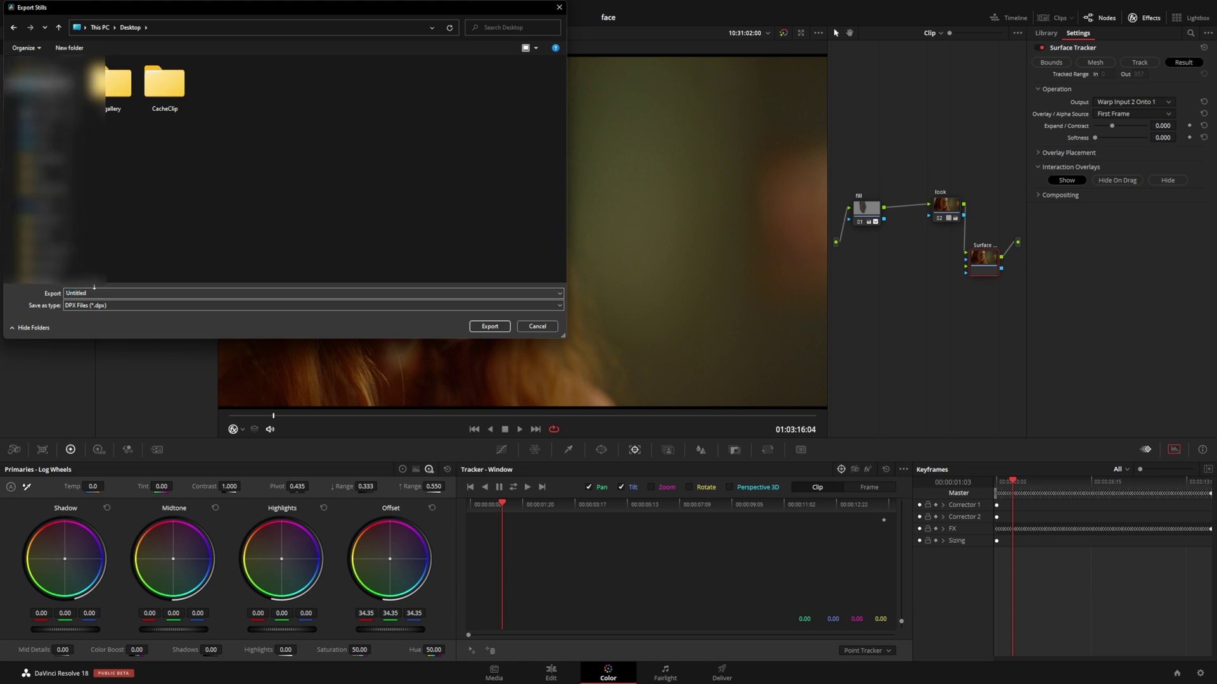
click(101, 307)
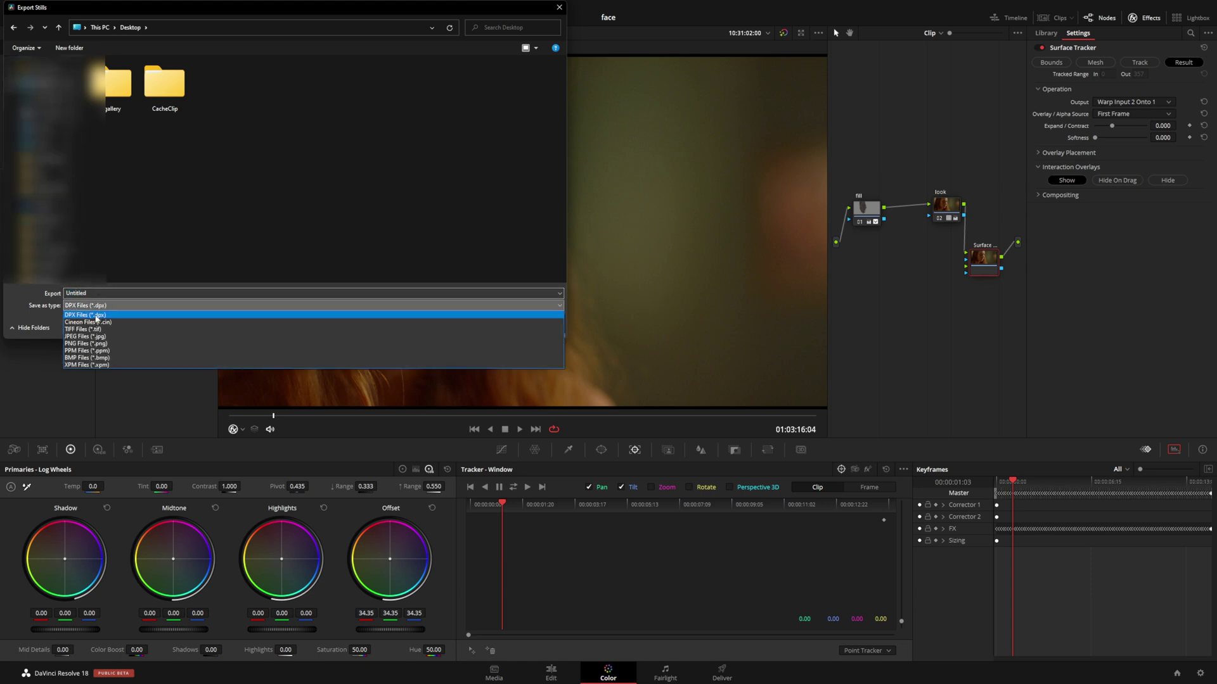
click(86, 329)
double_click(147, 293)
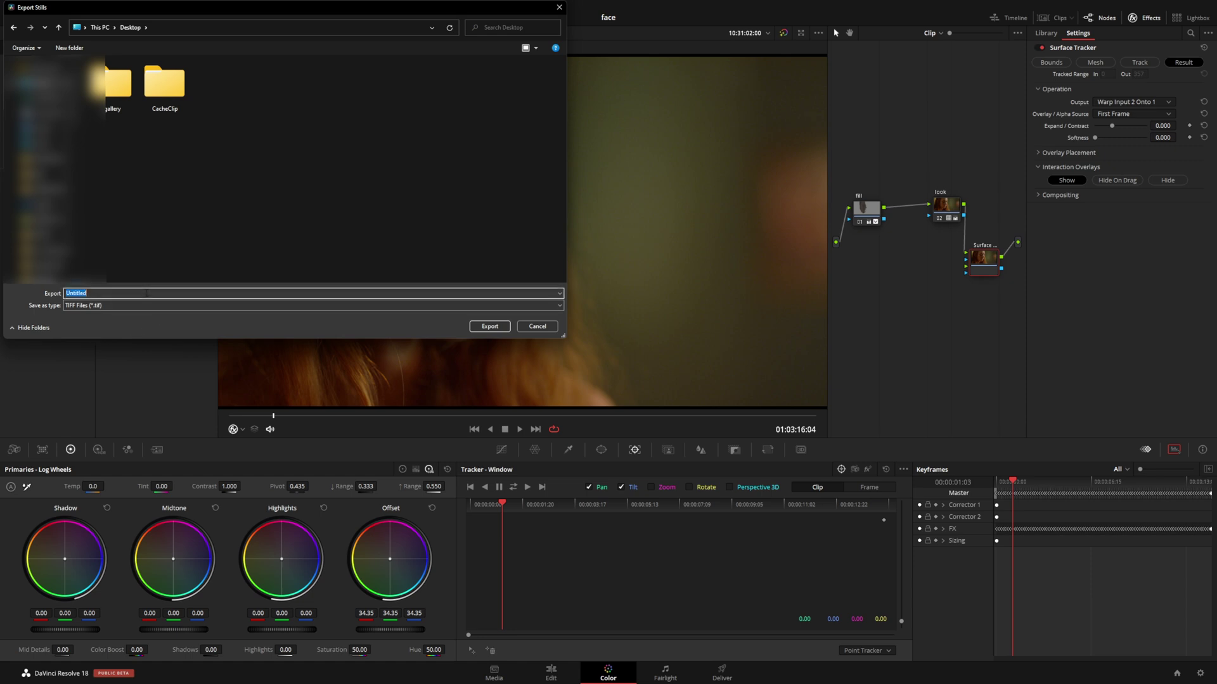
text(face)
click(484, 326)
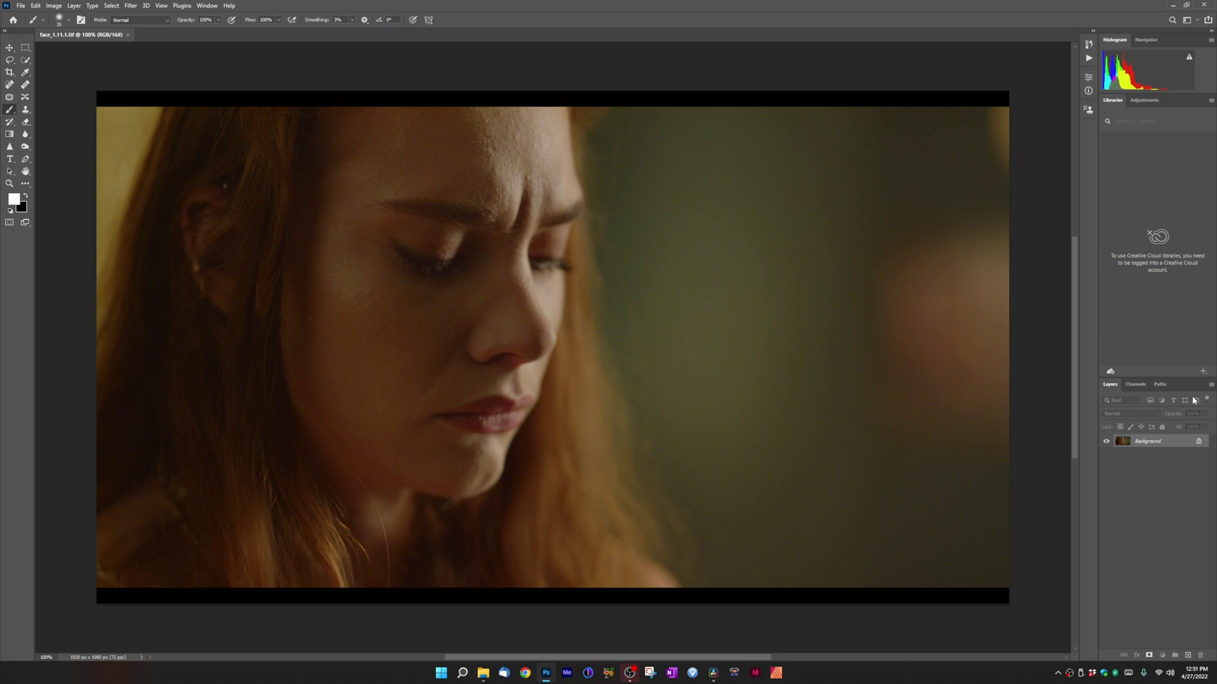
key(ctrl+j)
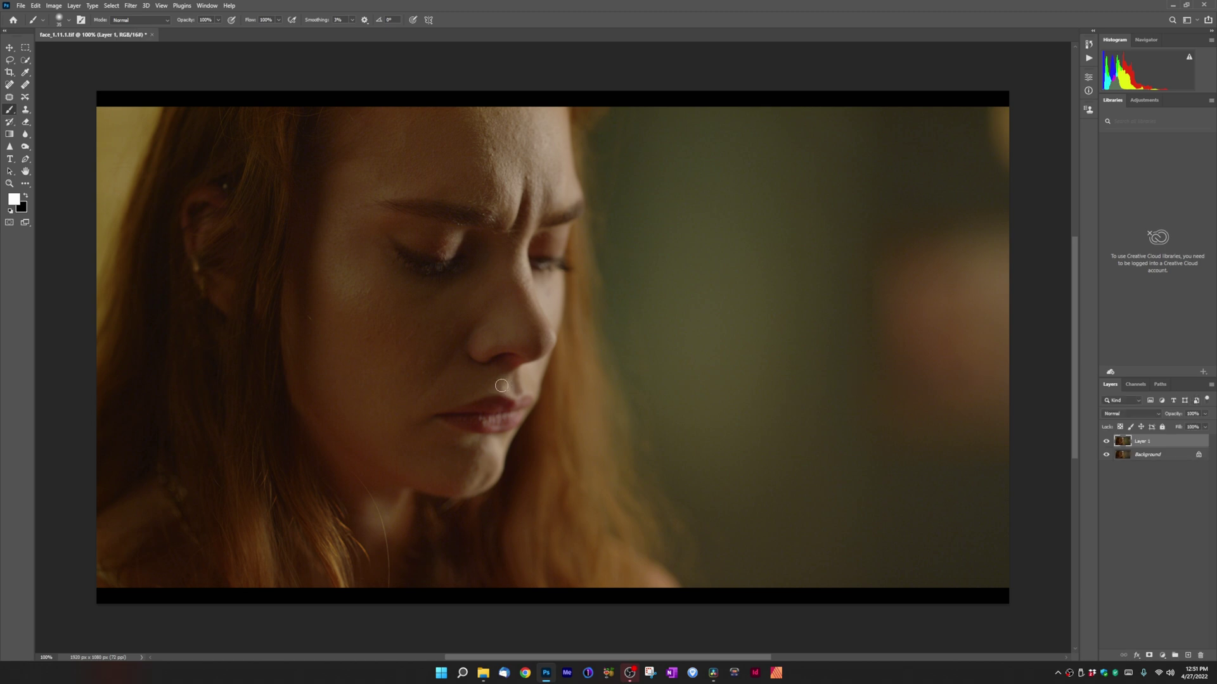
Step: Reshape the eye on Layer 1 with a Liquify forward warp using a 150 brush
click(131, 6)
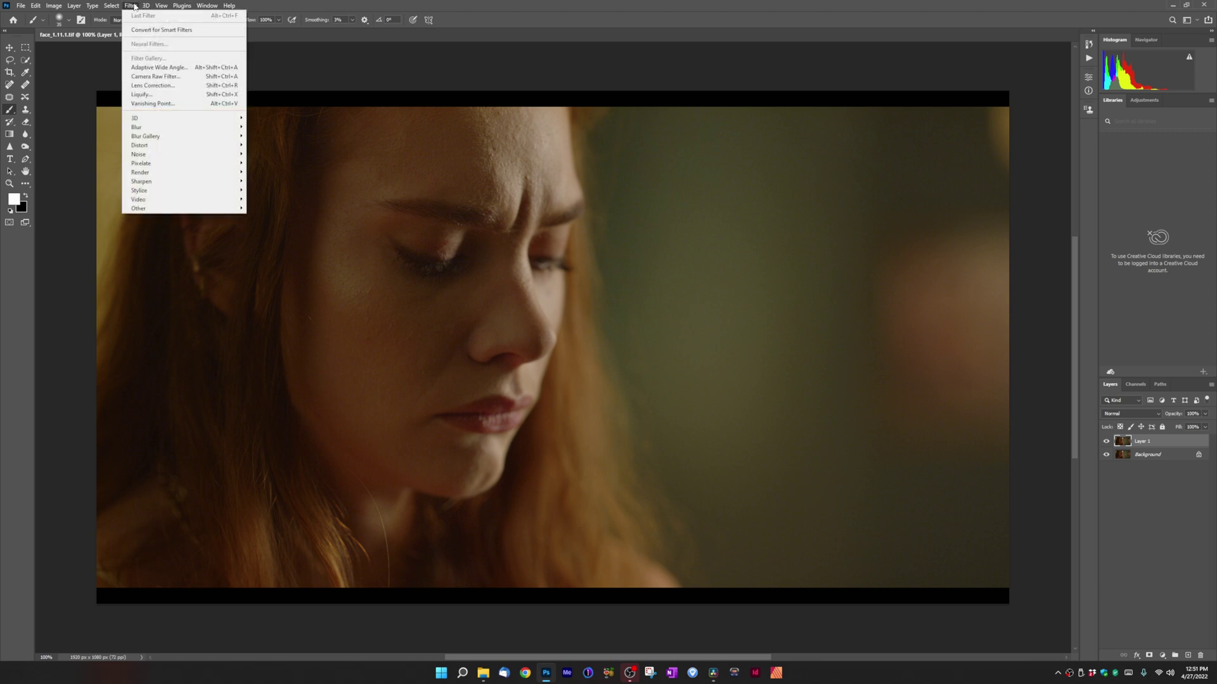
click(150, 94)
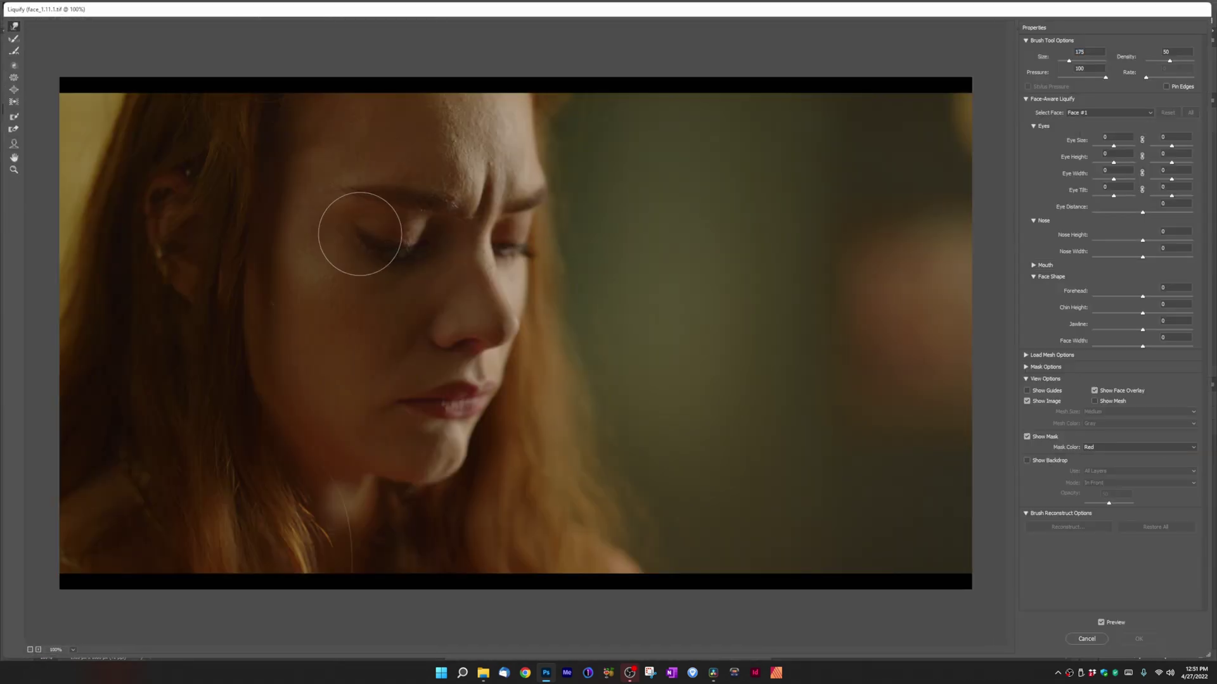
key(bracketright)
key(bracketright)
key(bracketright)
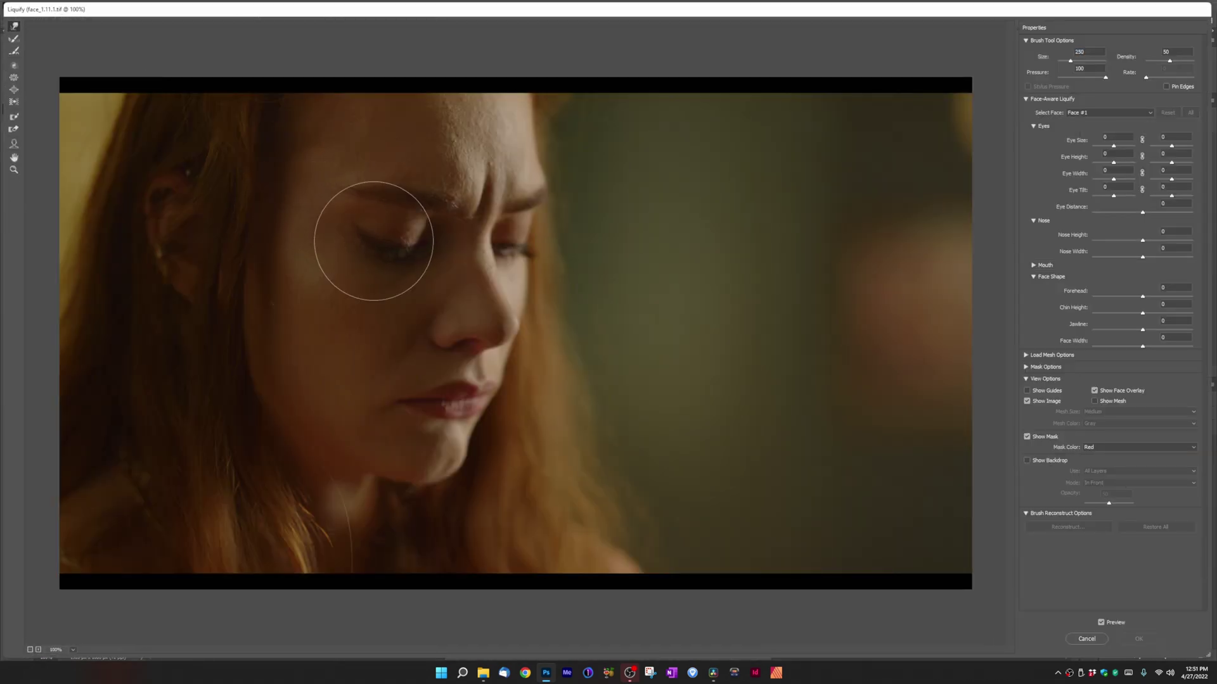
key(bracketleft)
key(bracketleft)
key(bracketleft)
key(bracketleft)
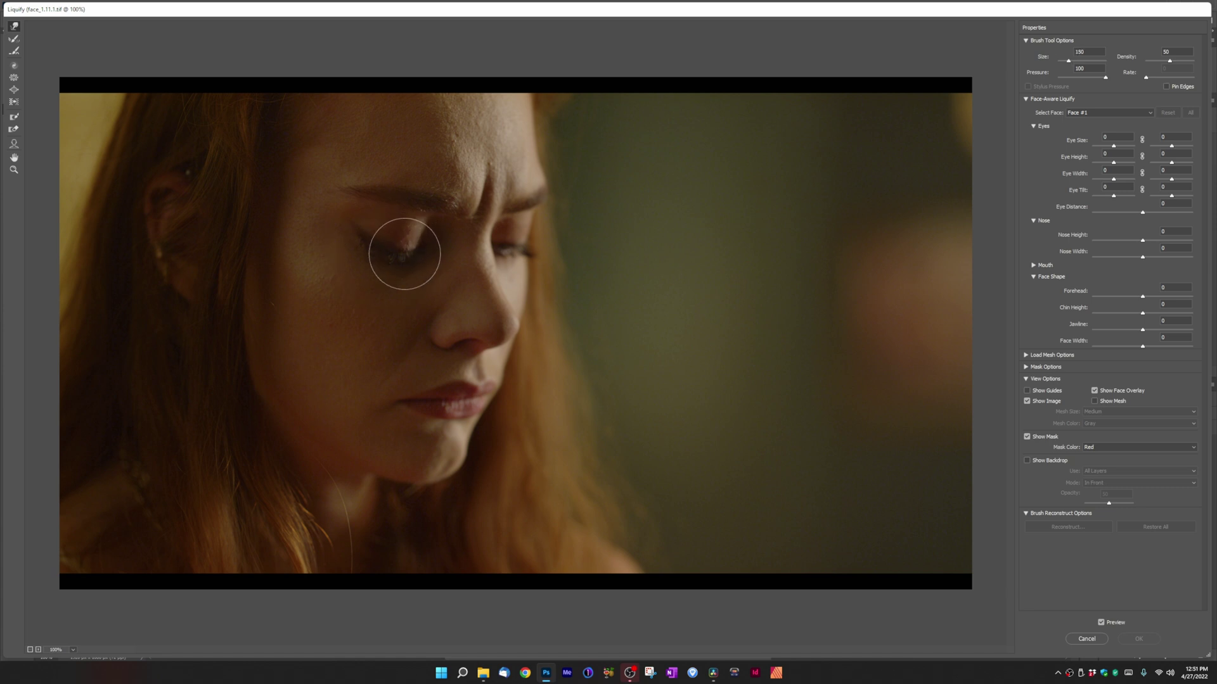
mouse_move(405, 259)
mouse_down()
mouse_move(415, 249)
mouse_move(364, 232)
mouse_move(375, 246)
mouse_up()
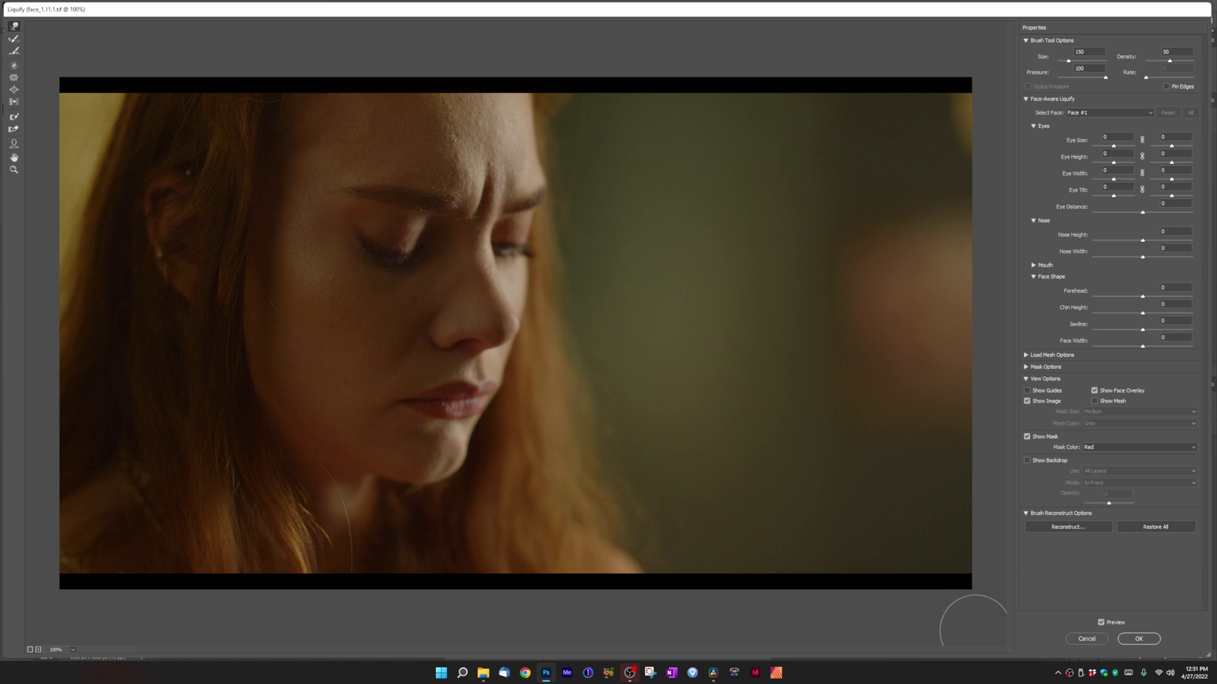
click(1138, 638)
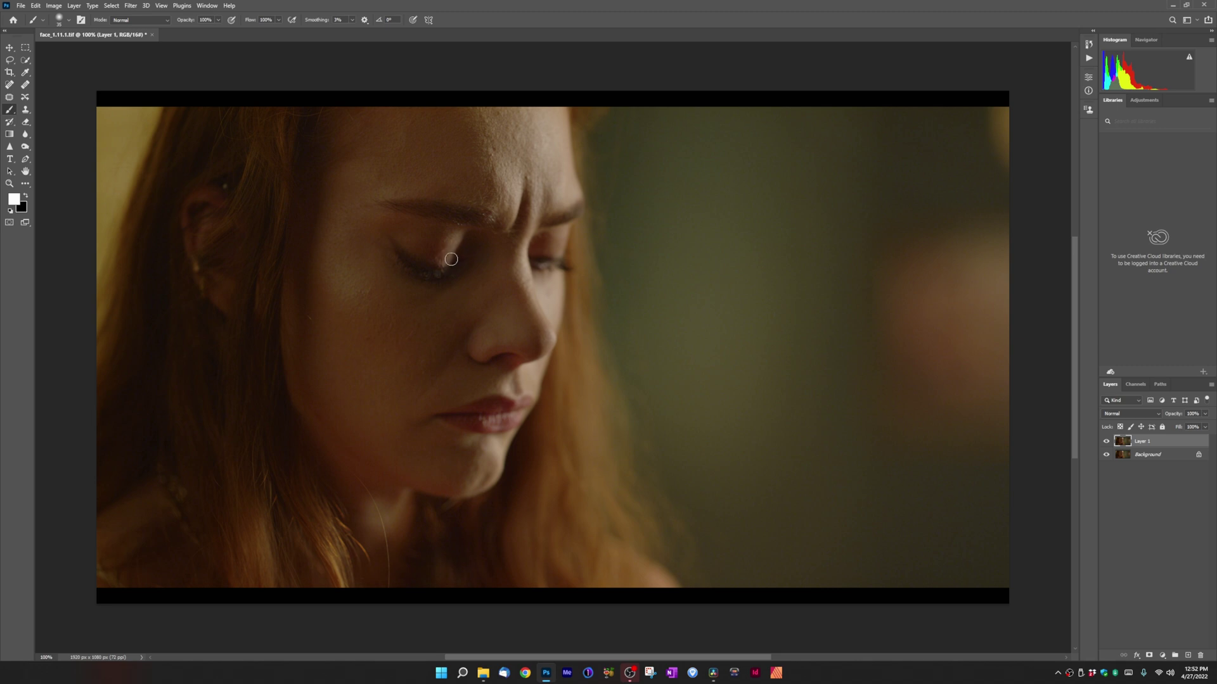
Step: Zoom in on the eye and patch the under-eye area and a spot near the highlight with cheek skin
key(z)
drag(448, 252, 478, 237)
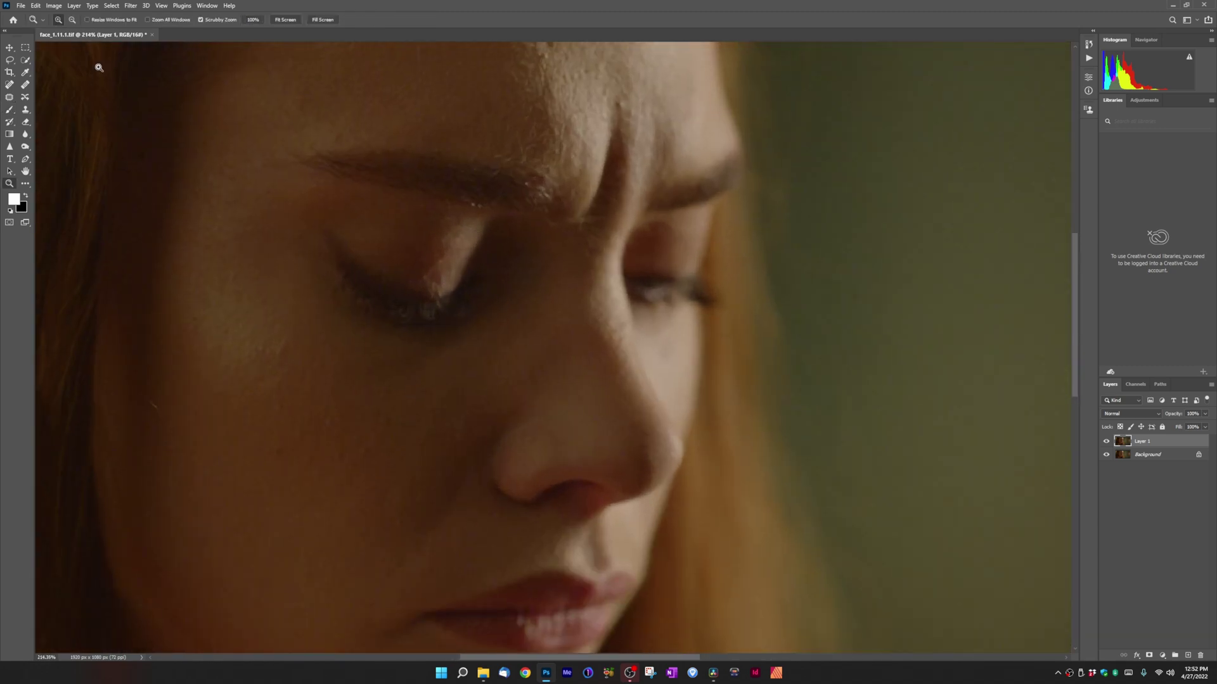
click(10, 97)
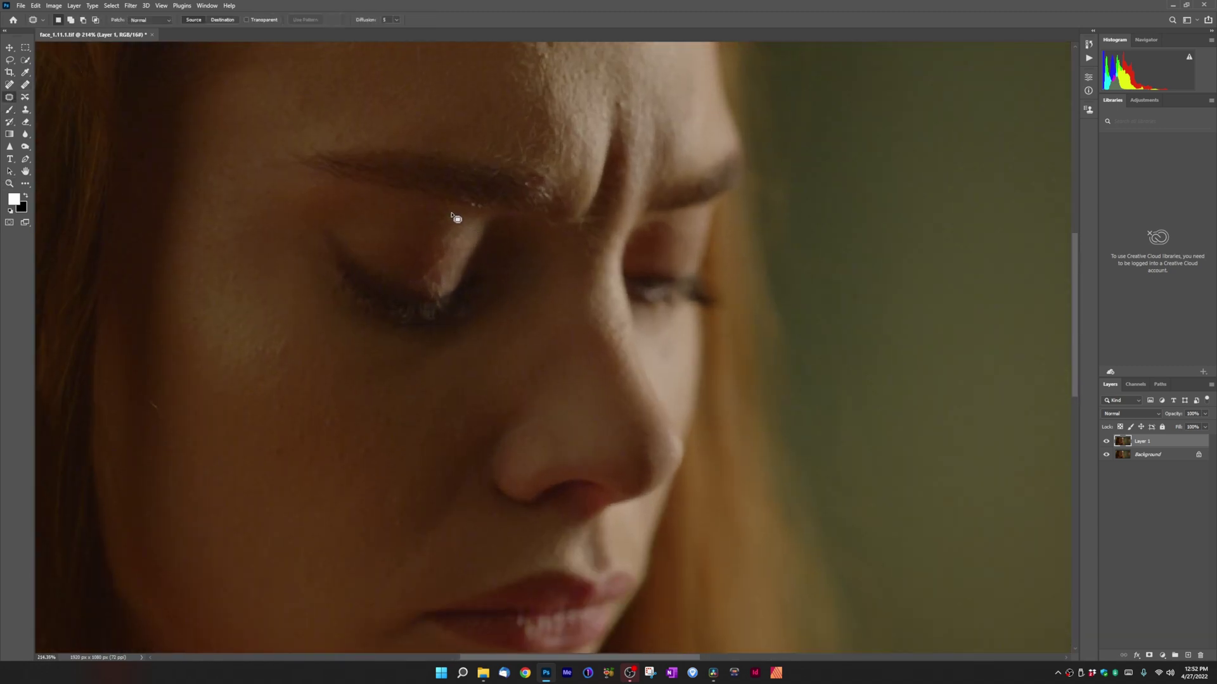
mouse_move(451, 215)
mouse_down()
mouse_move(416, 287)
mouse_move(425, 299)
mouse_move(467, 279)
mouse_move(488, 240)
mouse_move(453, 216)
mouse_up()
drag(447, 268, 326, 449)
key(ctrl+d)
mouse_move(442, 212)
mouse_down()
mouse_move(439, 248)
mouse_move(407, 239)
mouse_move(439, 217)
mouse_move(469, 233)
mouse_move(494, 225)
mouse_move(443, 212)
mouse_move(412, 270)
mouse_up()
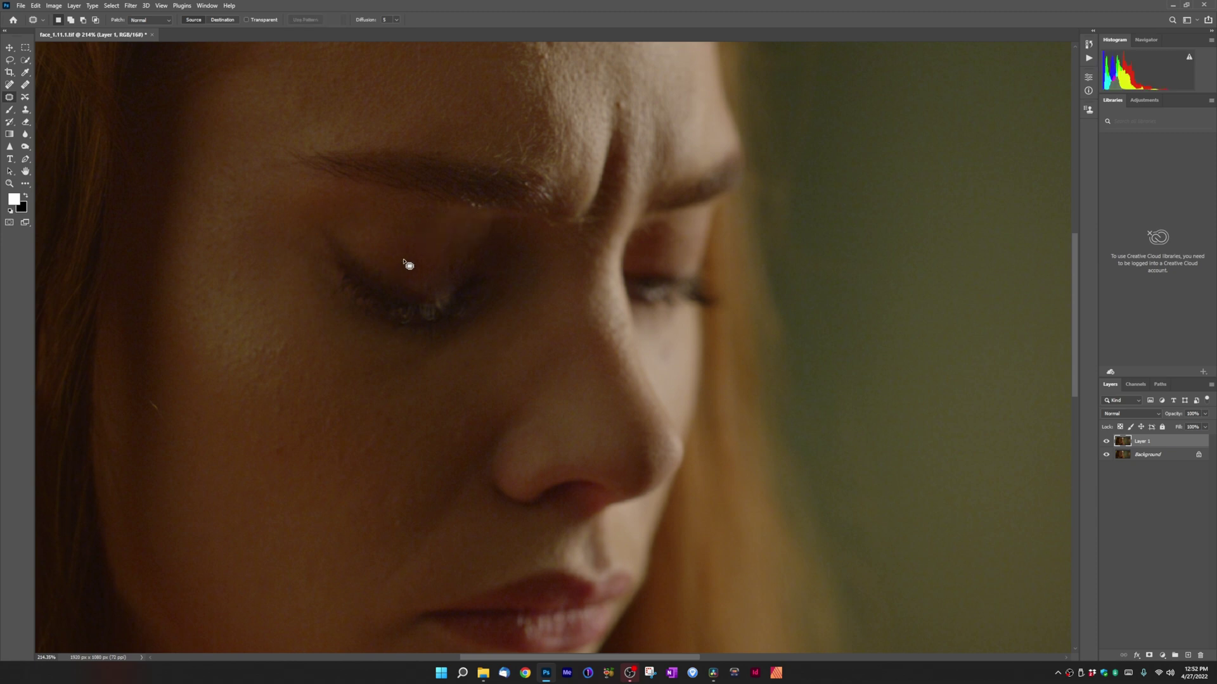
key(ctrl+d)
Step: Lighten the darker area around the eye with Dodge at 10% midtone exposure
click(26, 147)
mouse_move(433, 326)
mouse_down()
mouse_move(475, 307)
mouse_move(410, 332)
mouse_up()
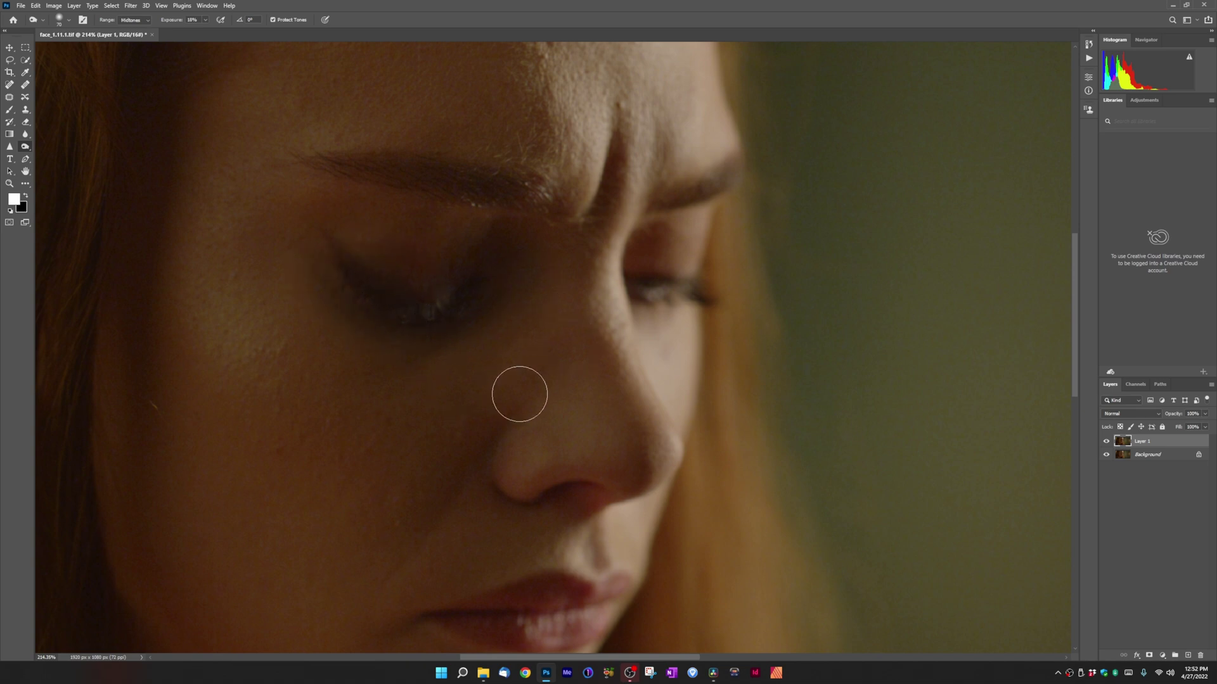
key(z)
scroll(475, 348, down, 5)
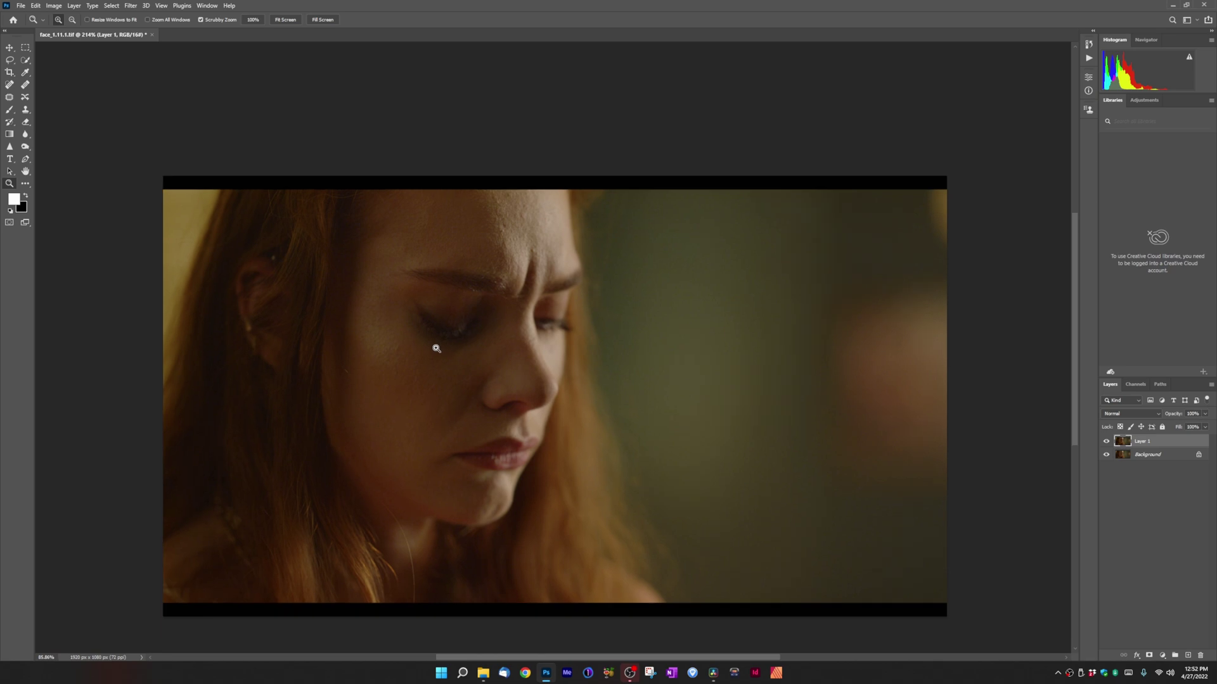
scroll(443, 344, up, 3)
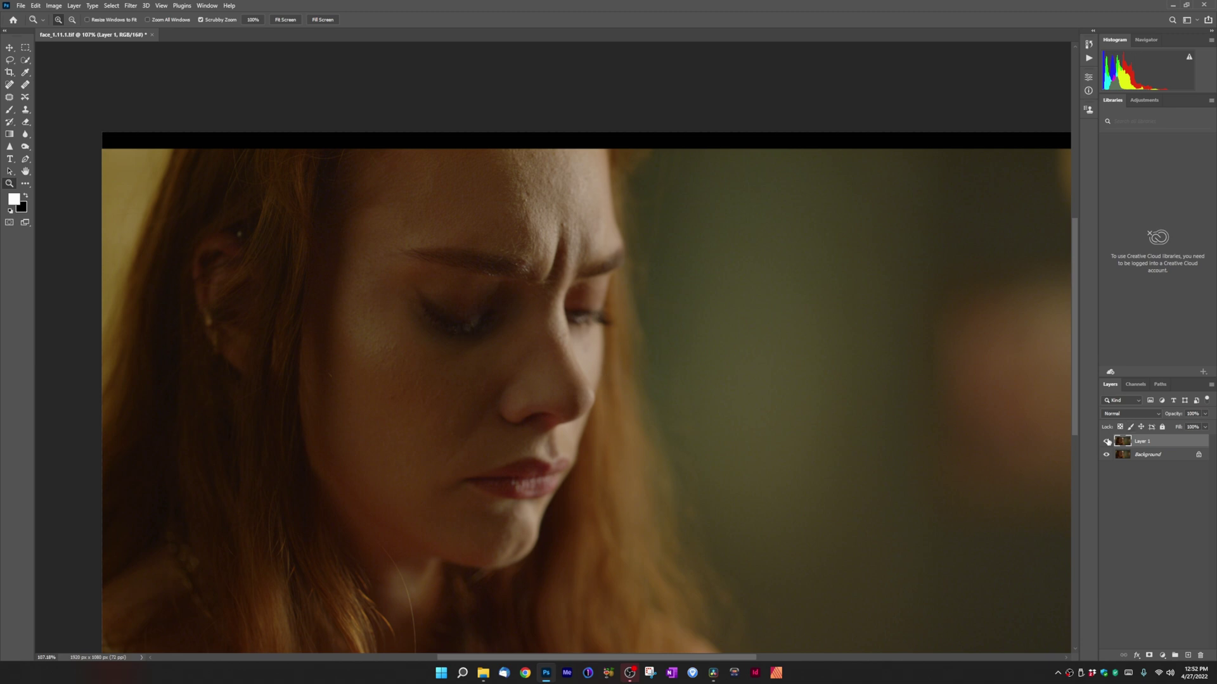
click(1105, 442)
click(1105, 442)
click(1105, 441)
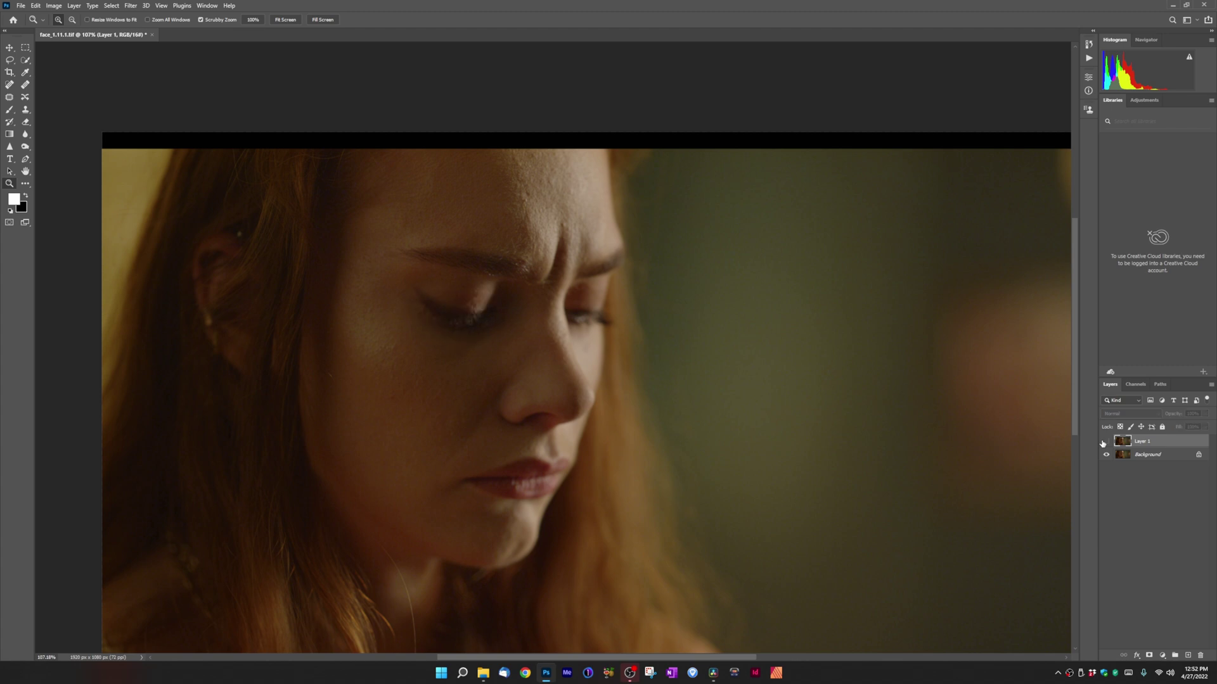
click(1105, 442)
click(1105, 442)
click(1105, 442)
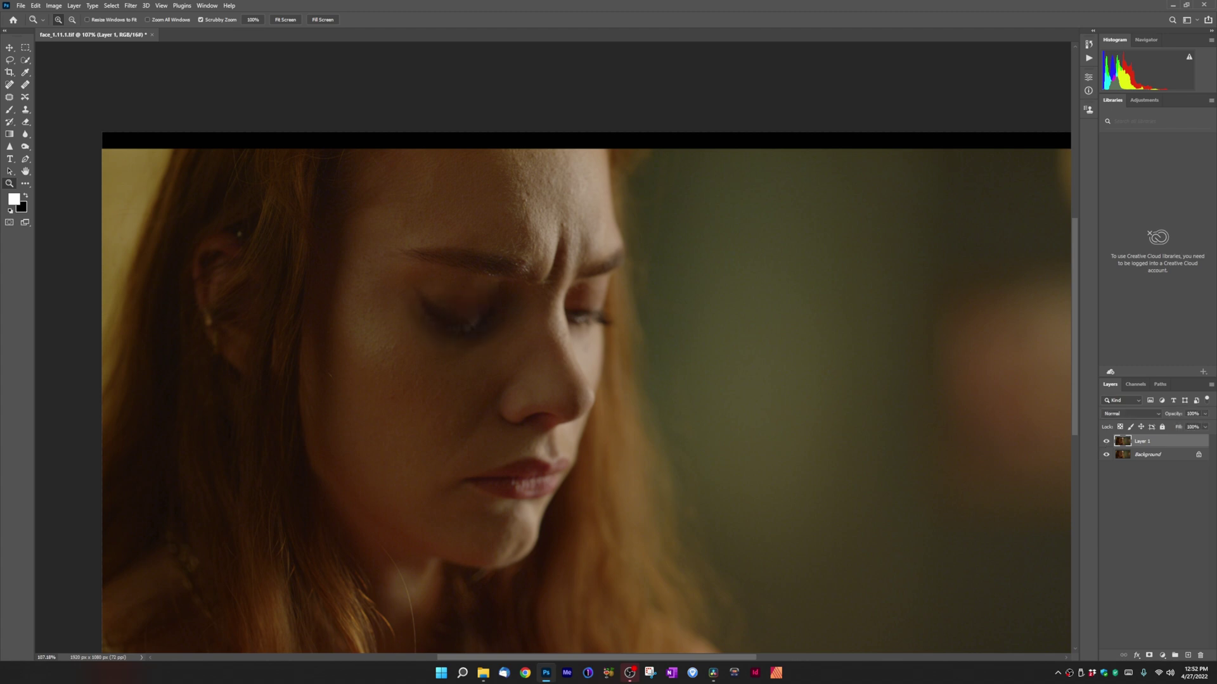
Step: Apply another Liquify forward warp shaping the eye and upper cheek on Layer 1
click(131, 5)
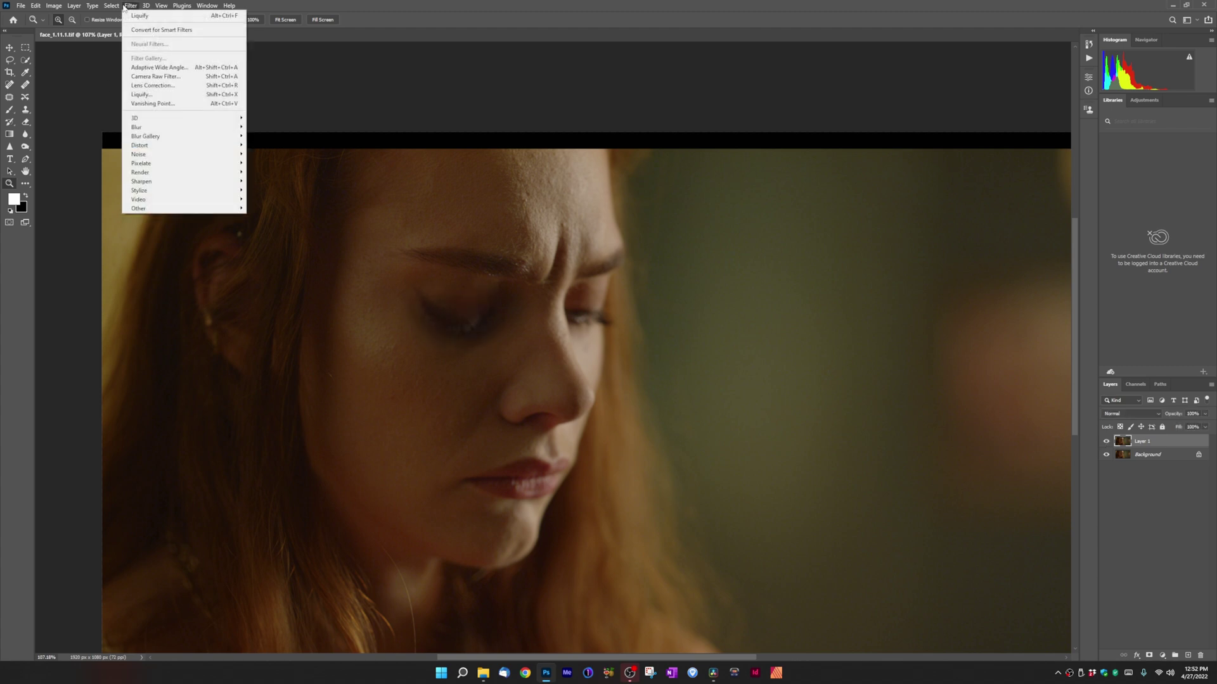
click(184, 94)
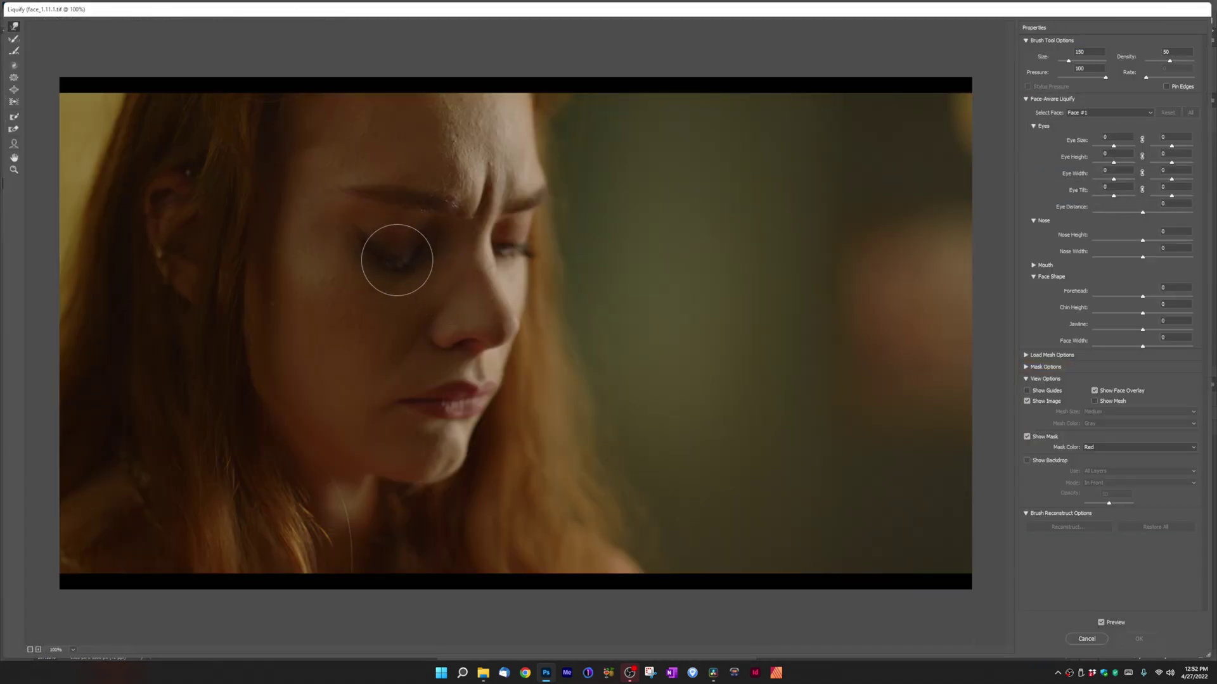
drag(393, 257, 408, 253)
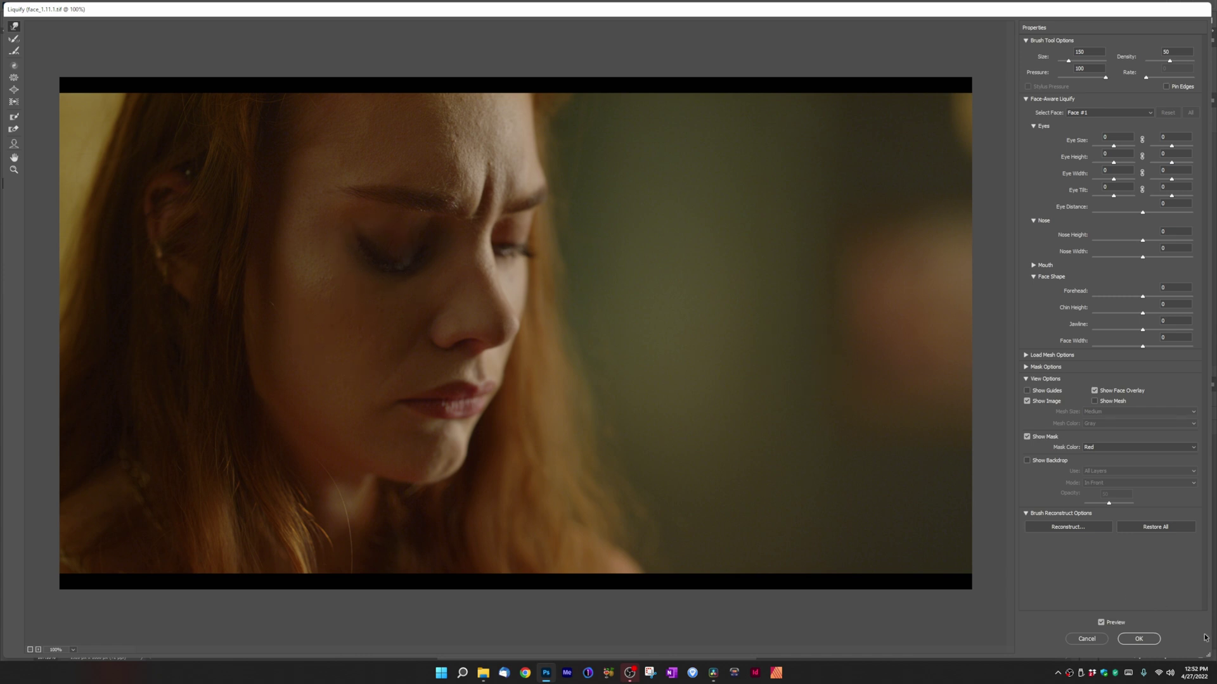
click(1138, 638)
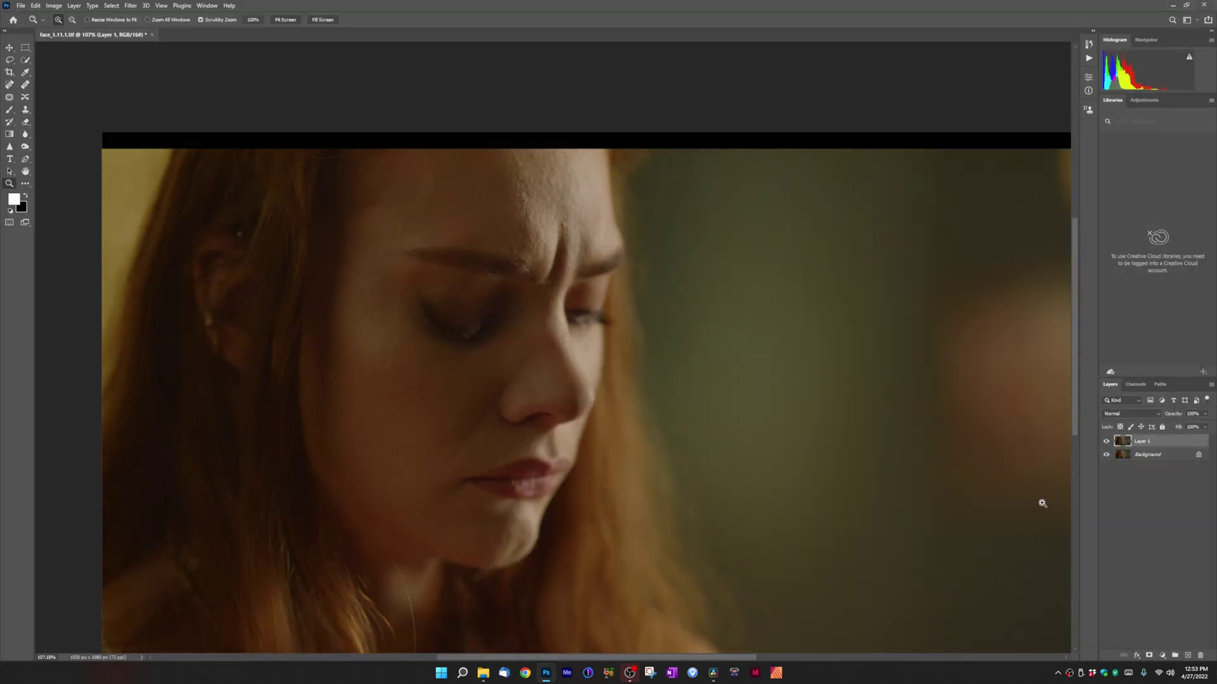
Step: Compare Layer 1 with the original, save the image back to its TIFF, and close it
click(1105, 443)
click(1105, 443)
click(21, 5)
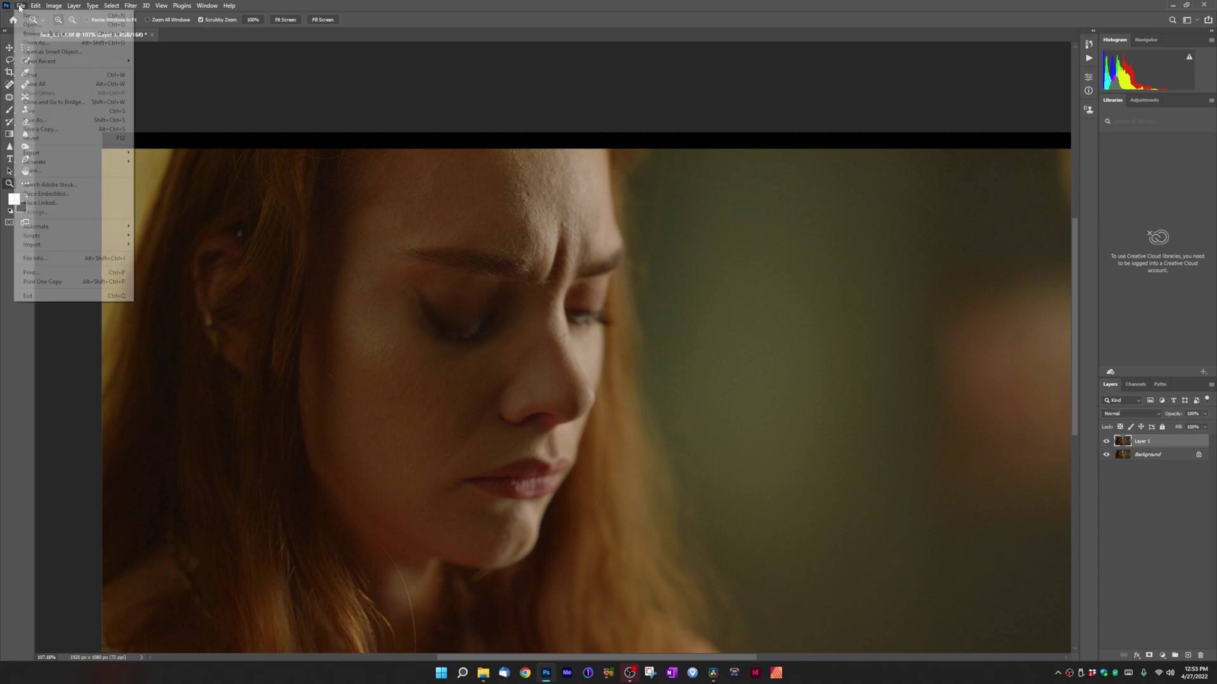
click(38, 111)
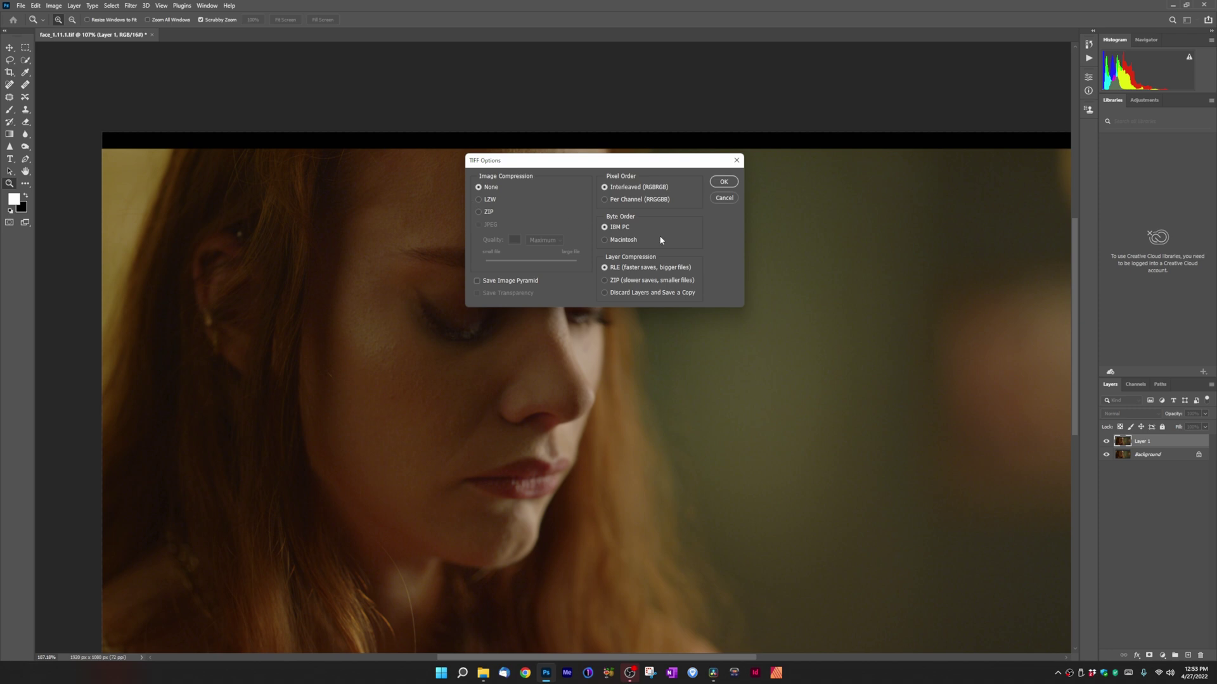
click(723, 183)
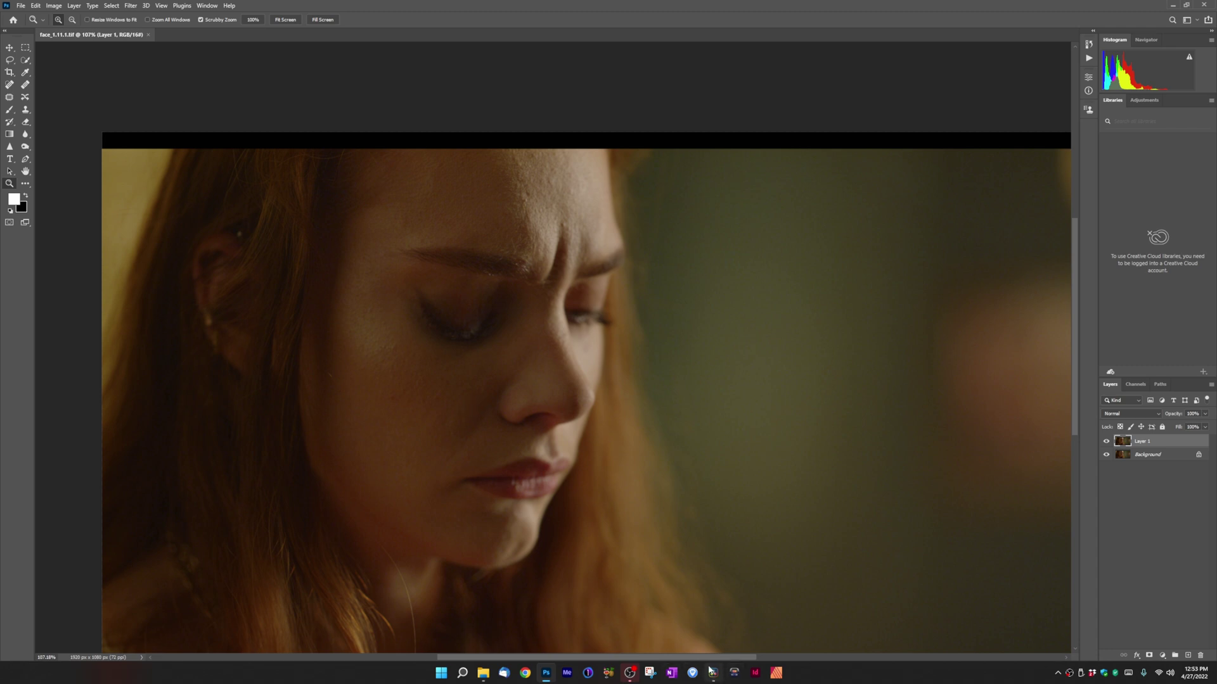
mouse_move(714, 675)
key(ctrl+w)
Step: Import face_1.11.1.tif from the Desktop into the Media Pool as a matte, then return to Color
key(alt+Tab)
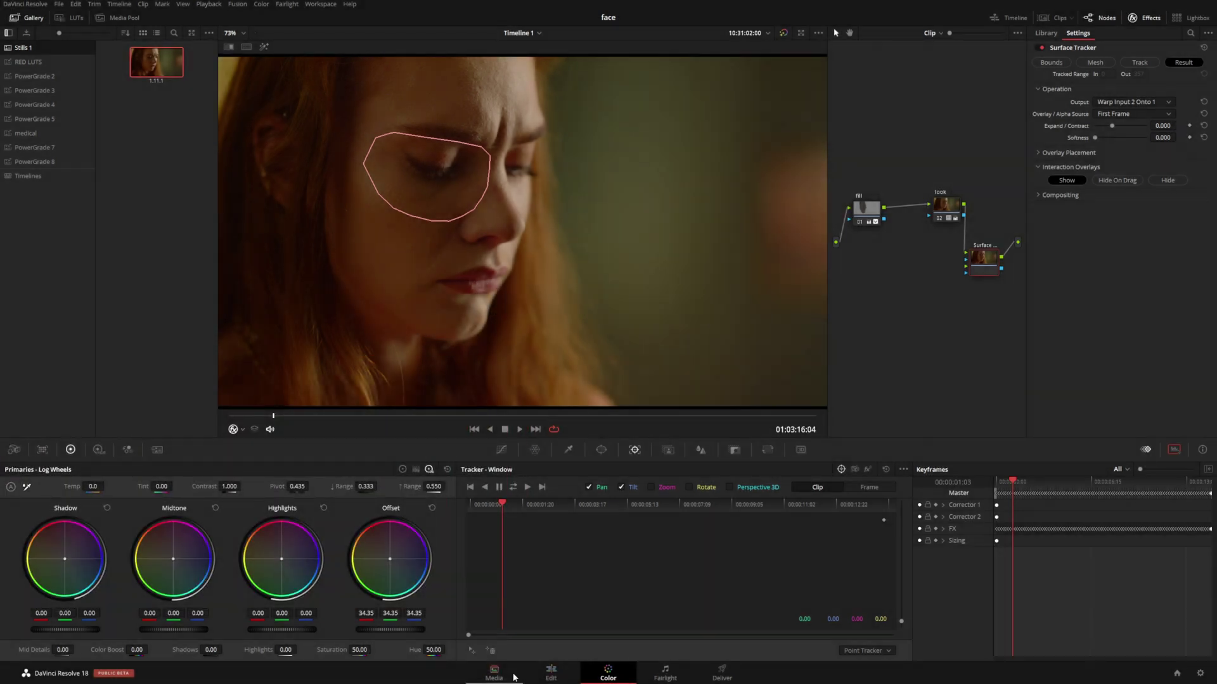
click(497, 674)
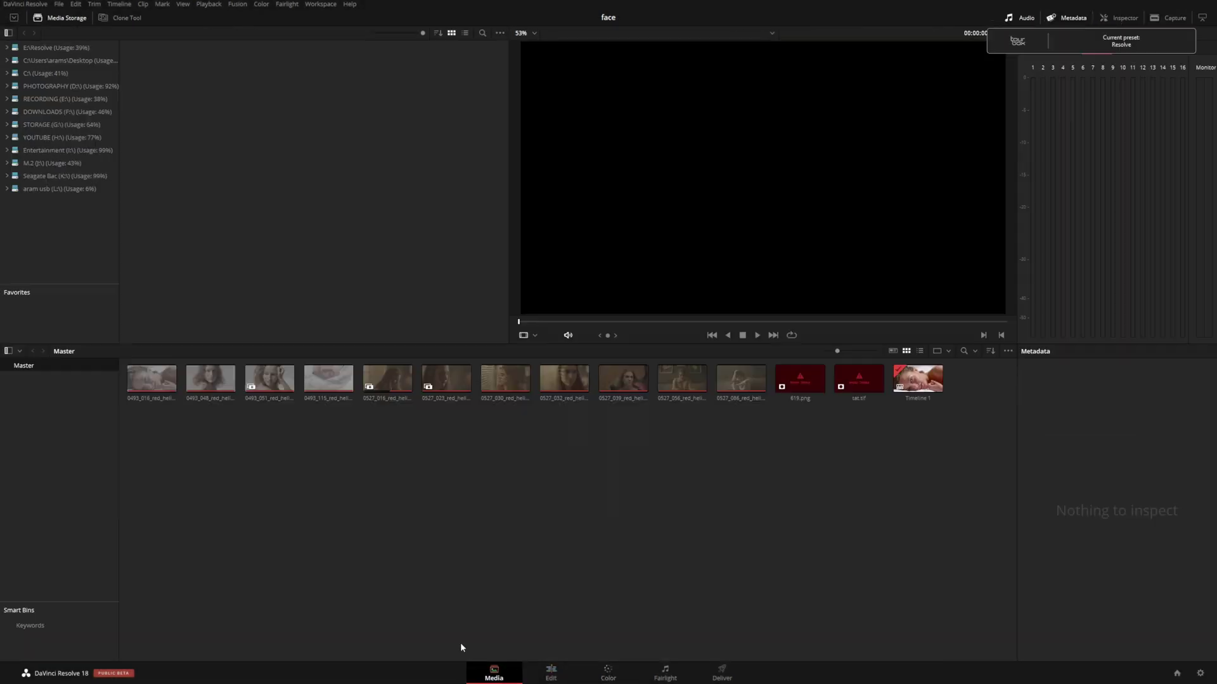
click(102, 61)
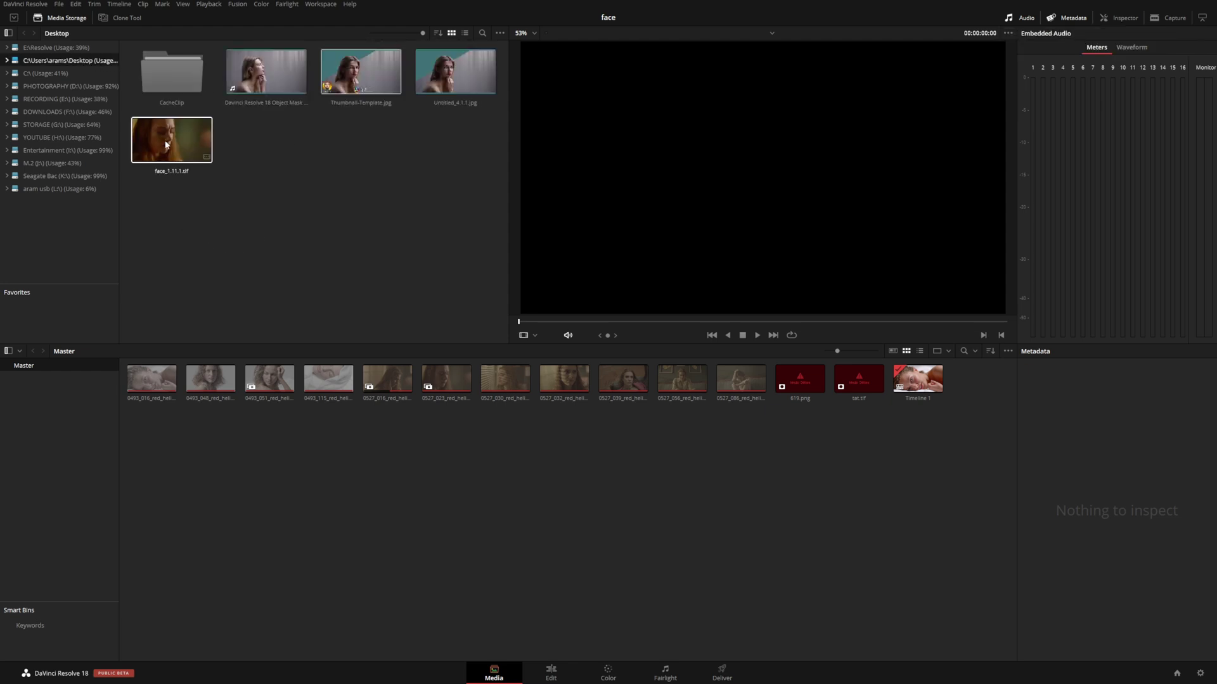
click(176, 144)
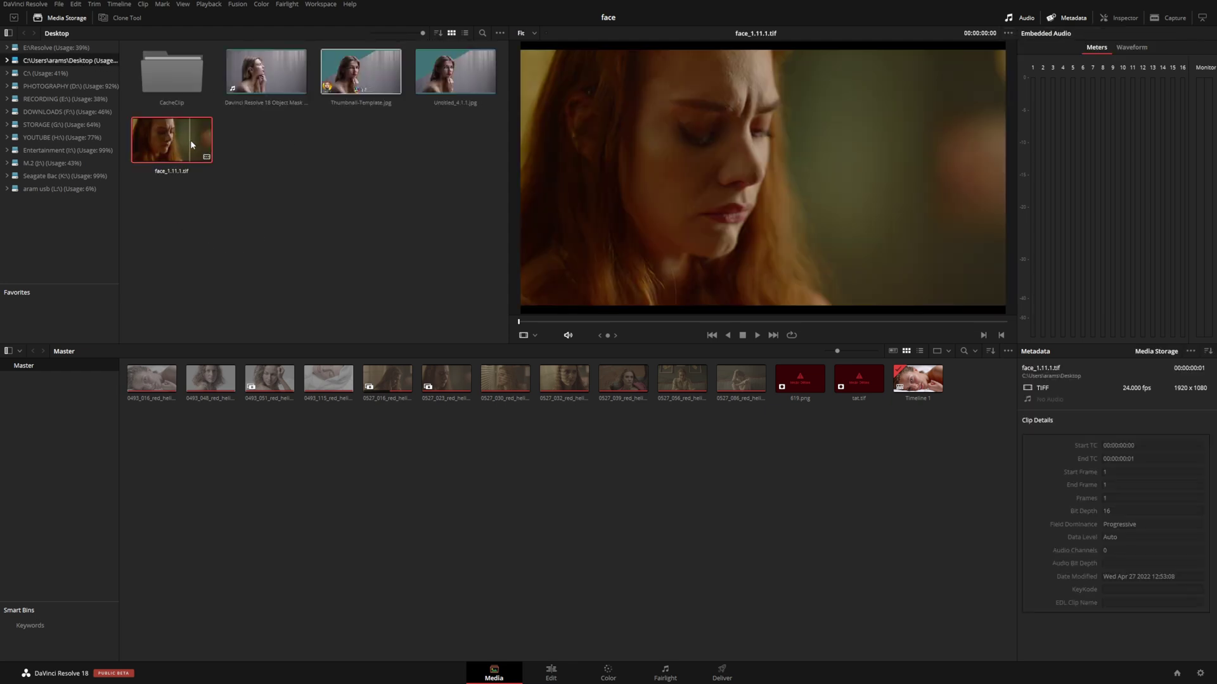
right_click(182, 138)
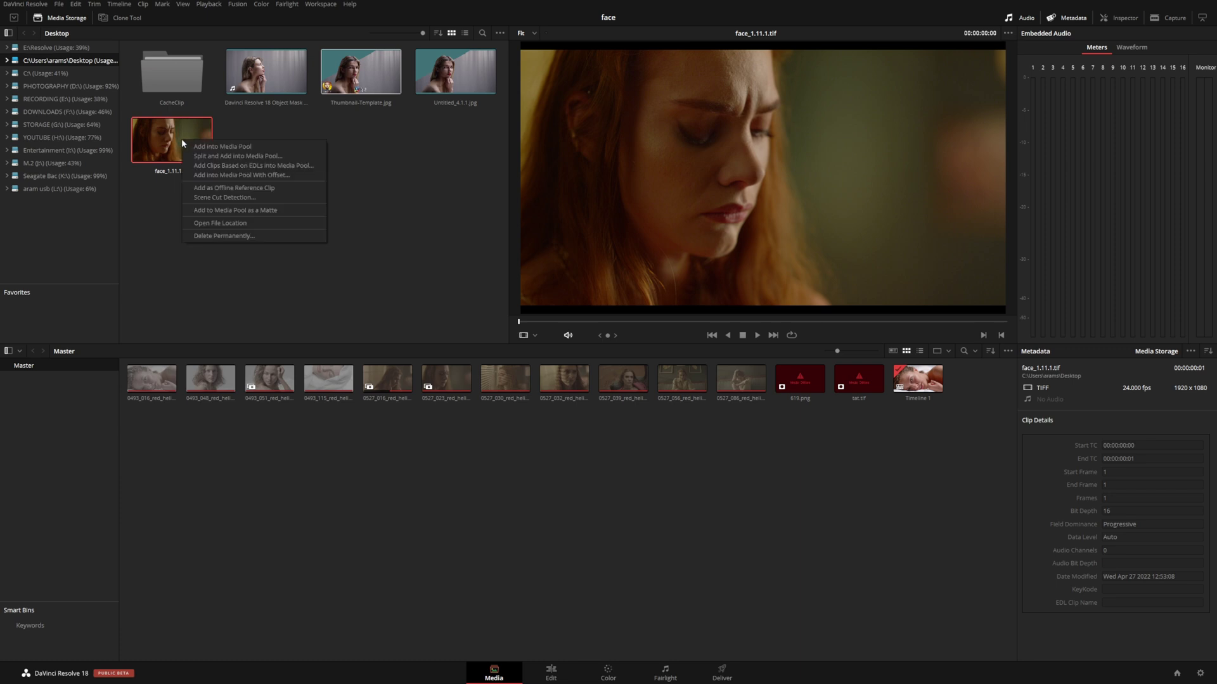
click(271, 211)
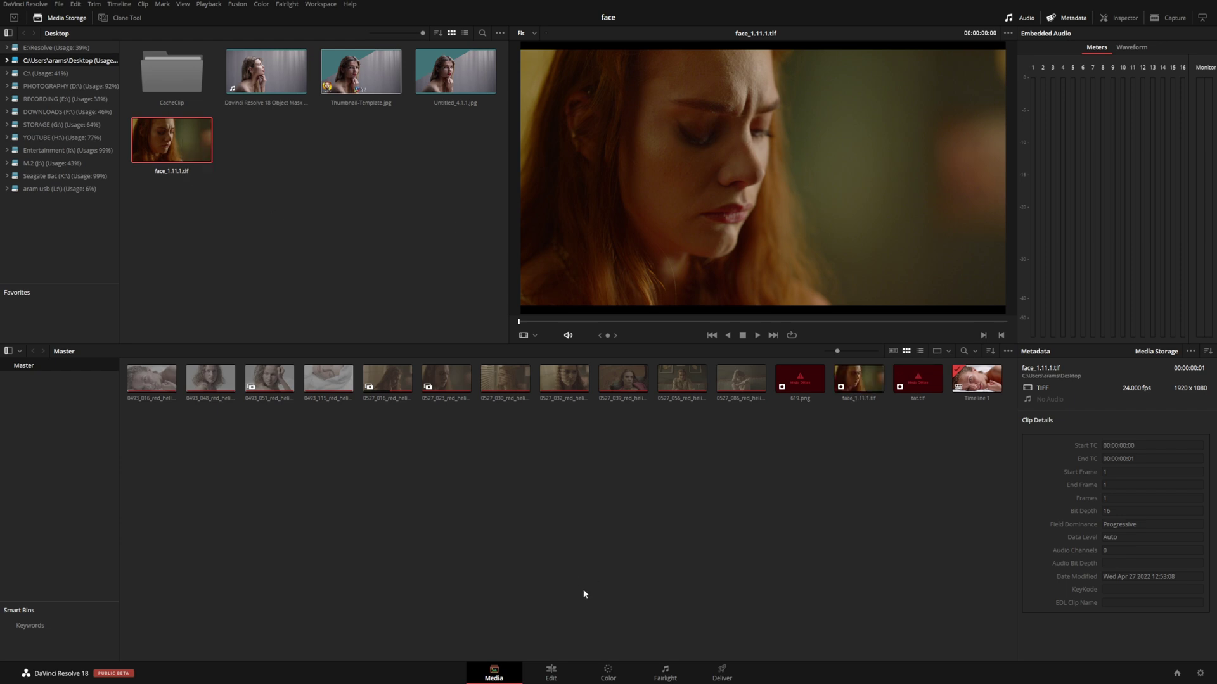
click(607, 676)
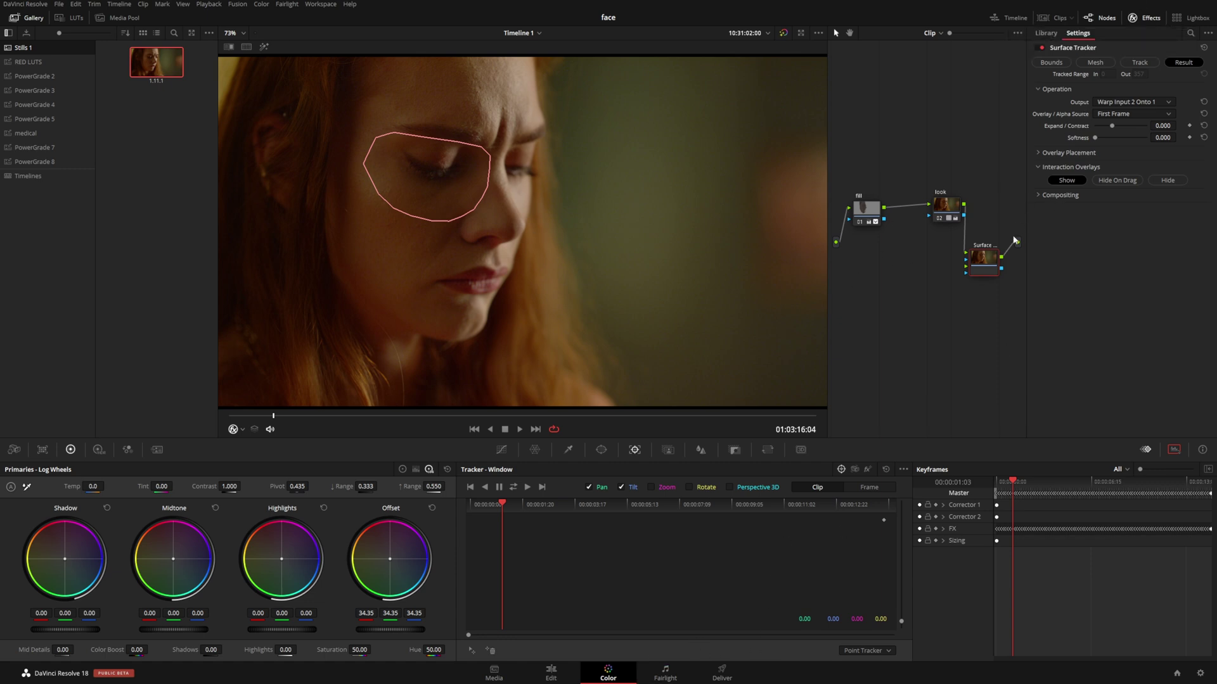
Step: Add face_1.11.1.tif as an external matte node and delete the unneeded node 04
key(ctrl+shift+e)
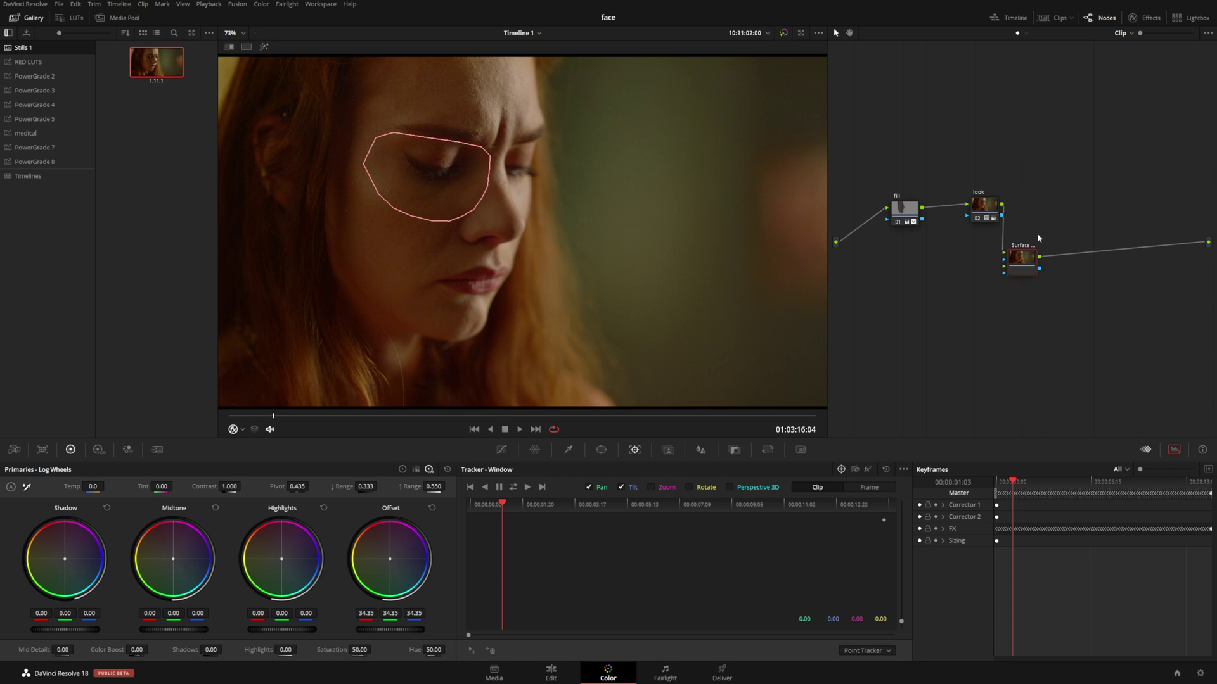
key(alt+s)
drag(1061, 257, 1100, 259)
right_click(1099, 259)
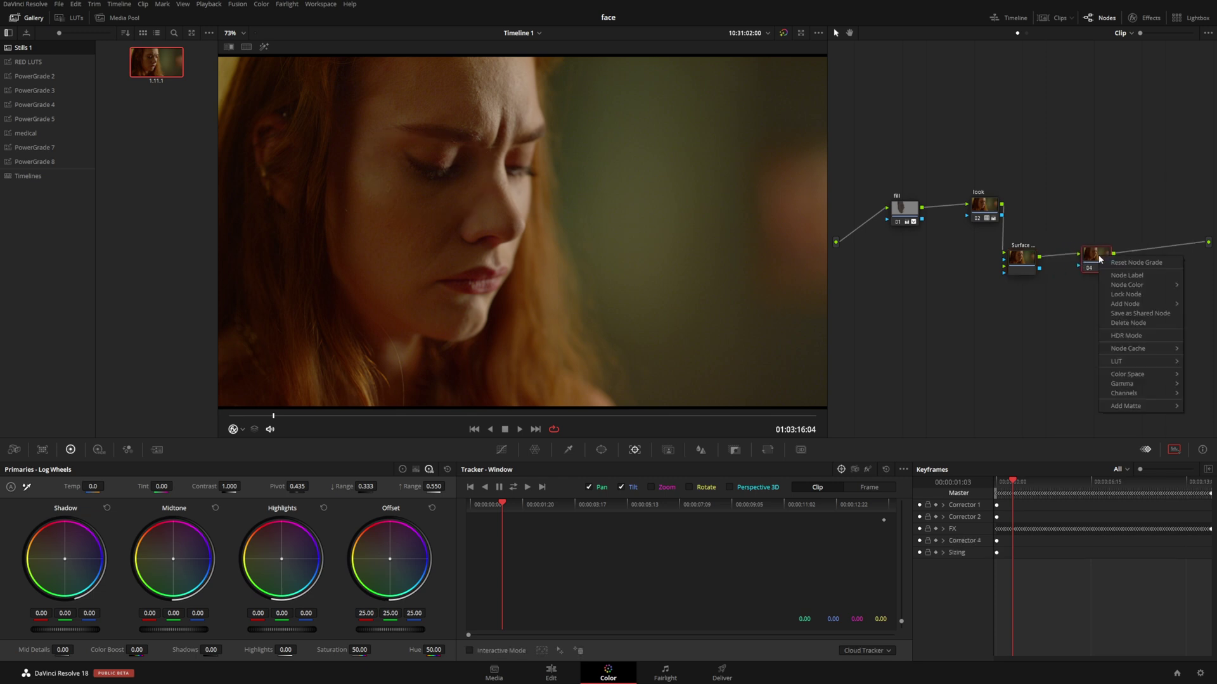
mouse_move(1125, 408)
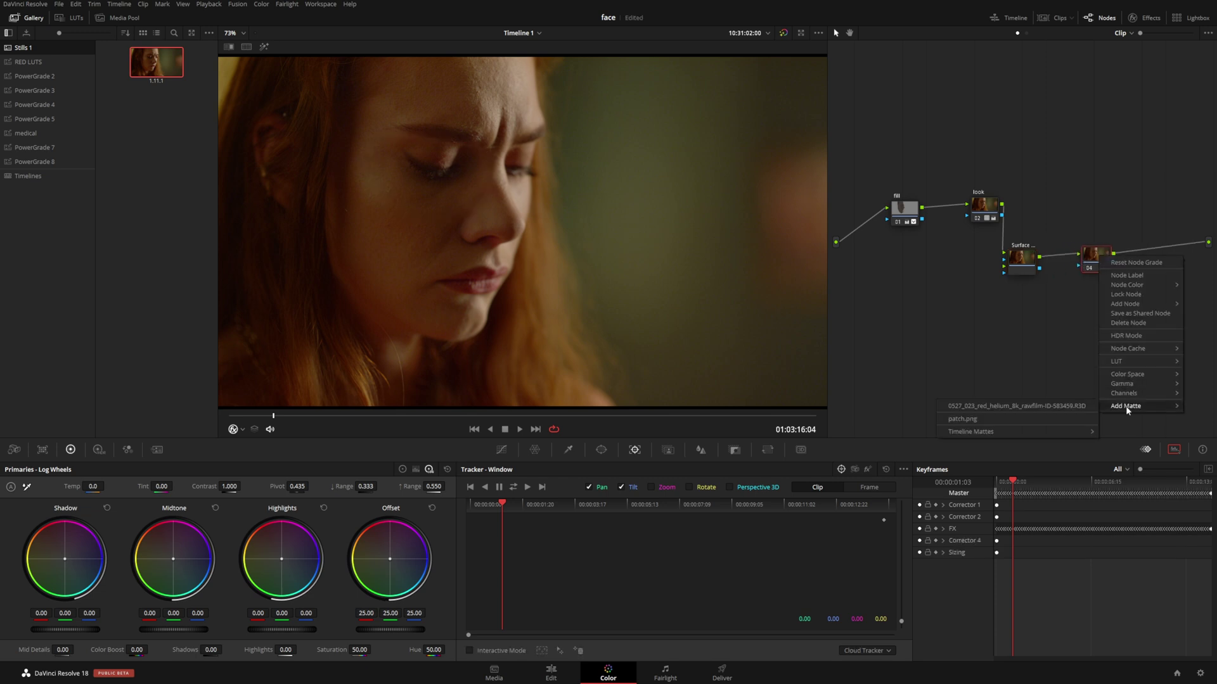
mouse_move(958, 435)
click(1134, 442)
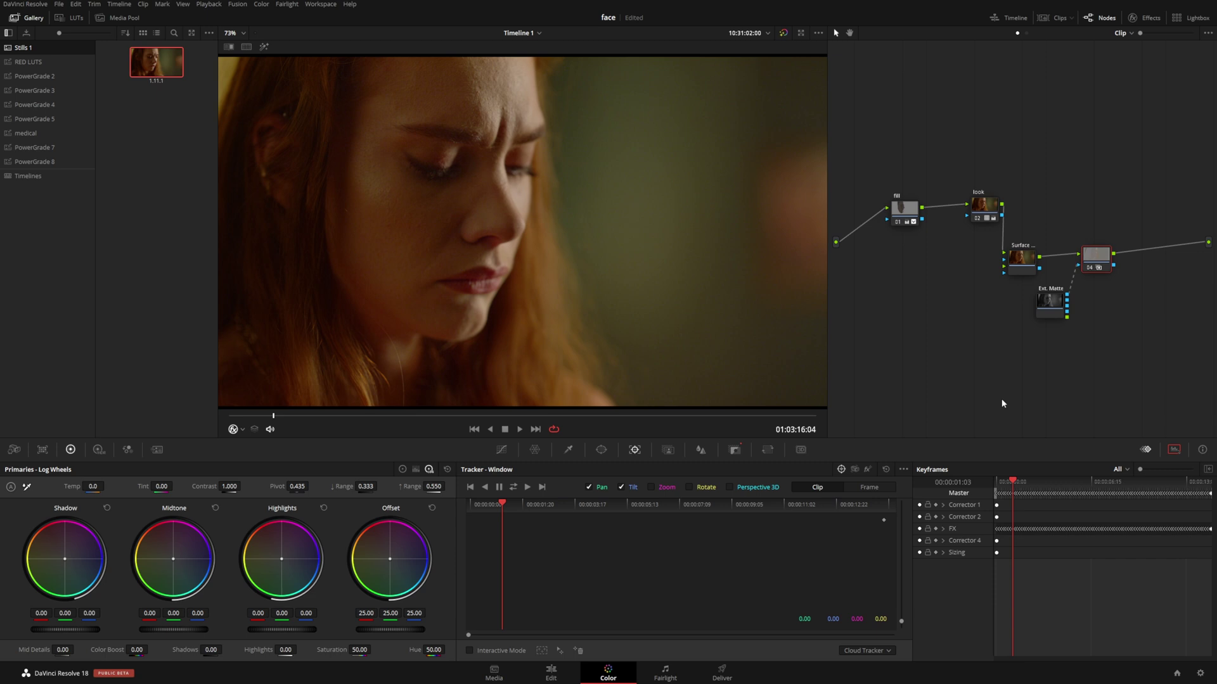
drag(1050, 300, 926, 268)
key(Delete)
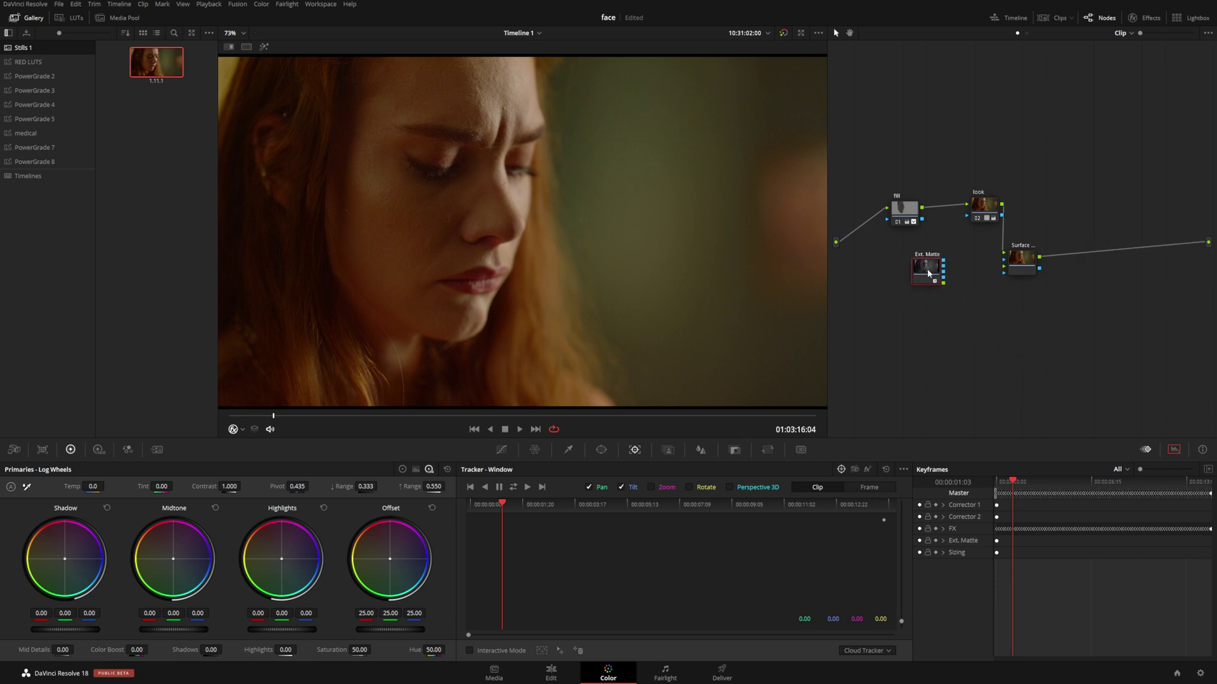
Step: Rearrange the fill, look and Surface nodes and wire the external matte into the Surface node
drag(1014, 267, 1033, 264)
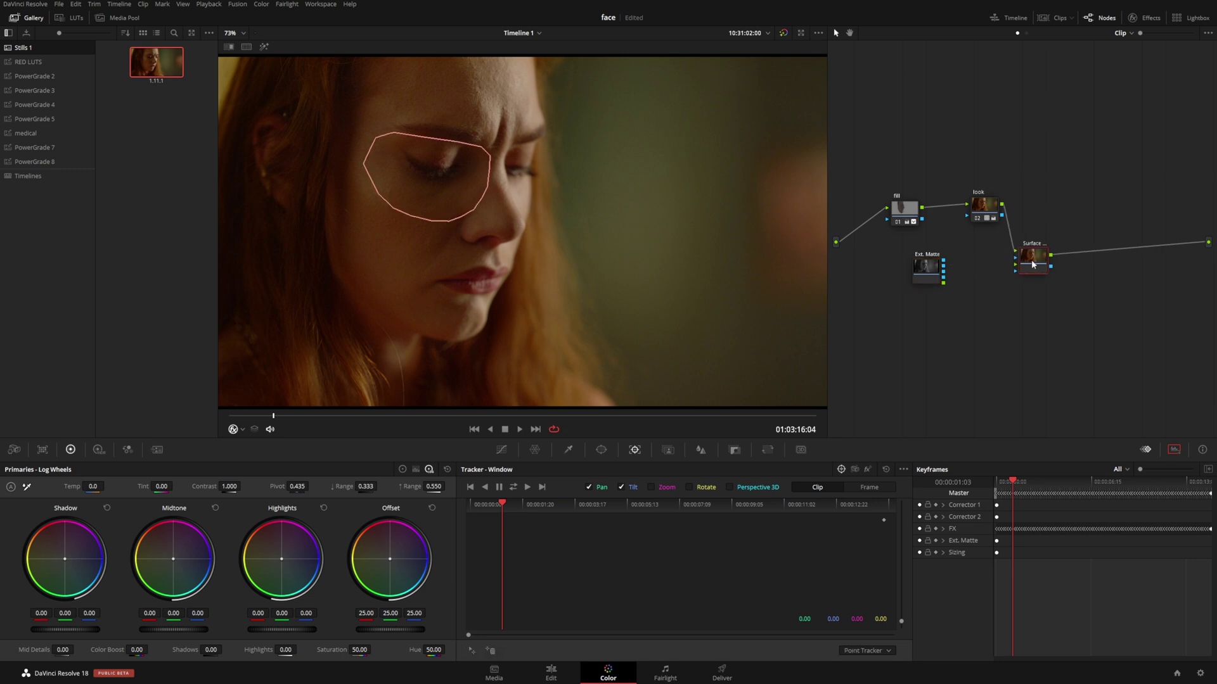
drag(914, 220, 895, 182)
drag(986, 208, 937, 176)
click(888, 182)
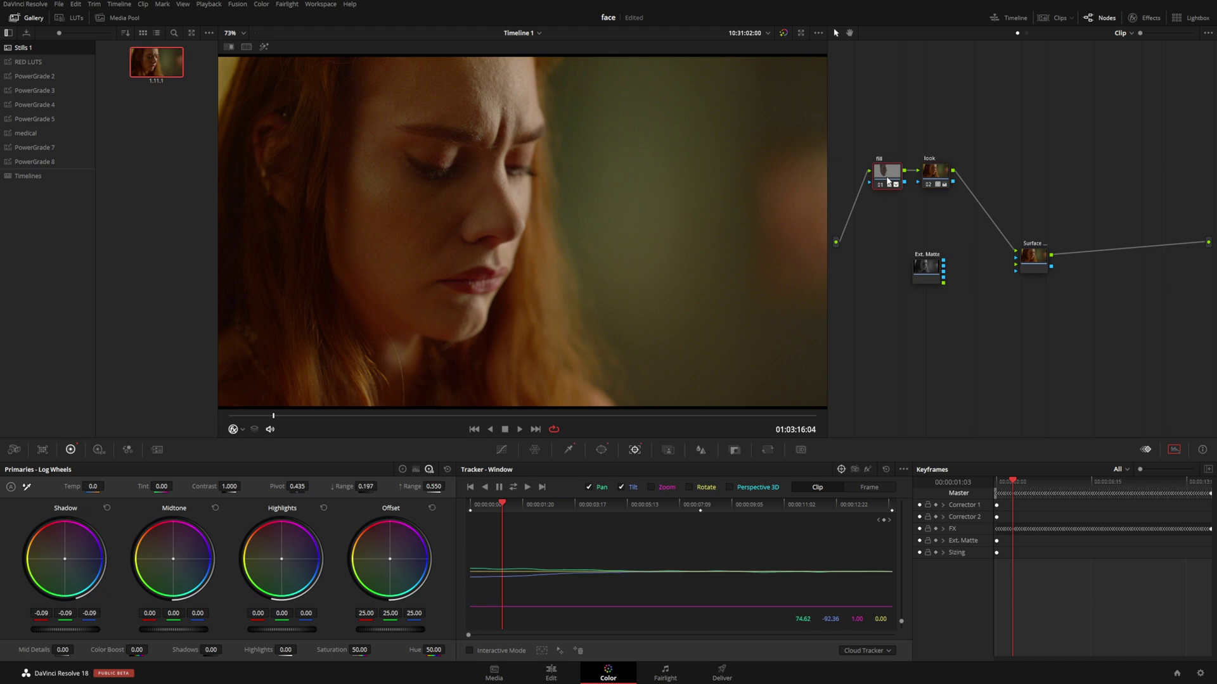
click(933, 176)
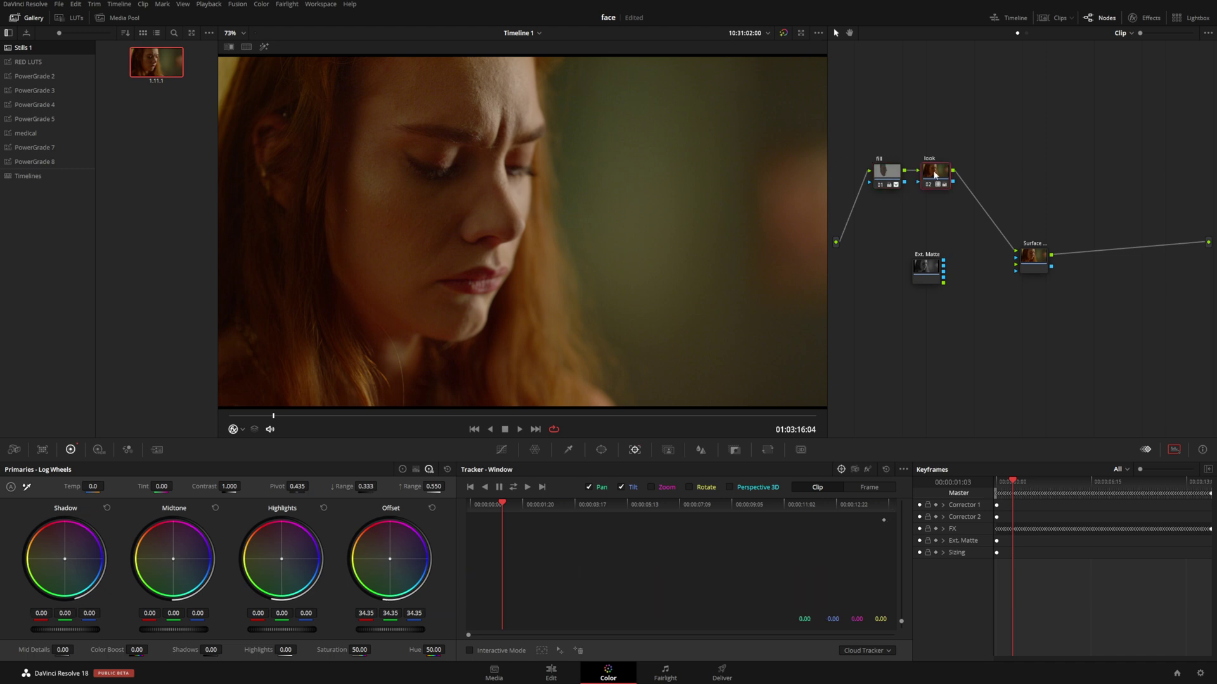
drag(1037, 263, 1022, 235)
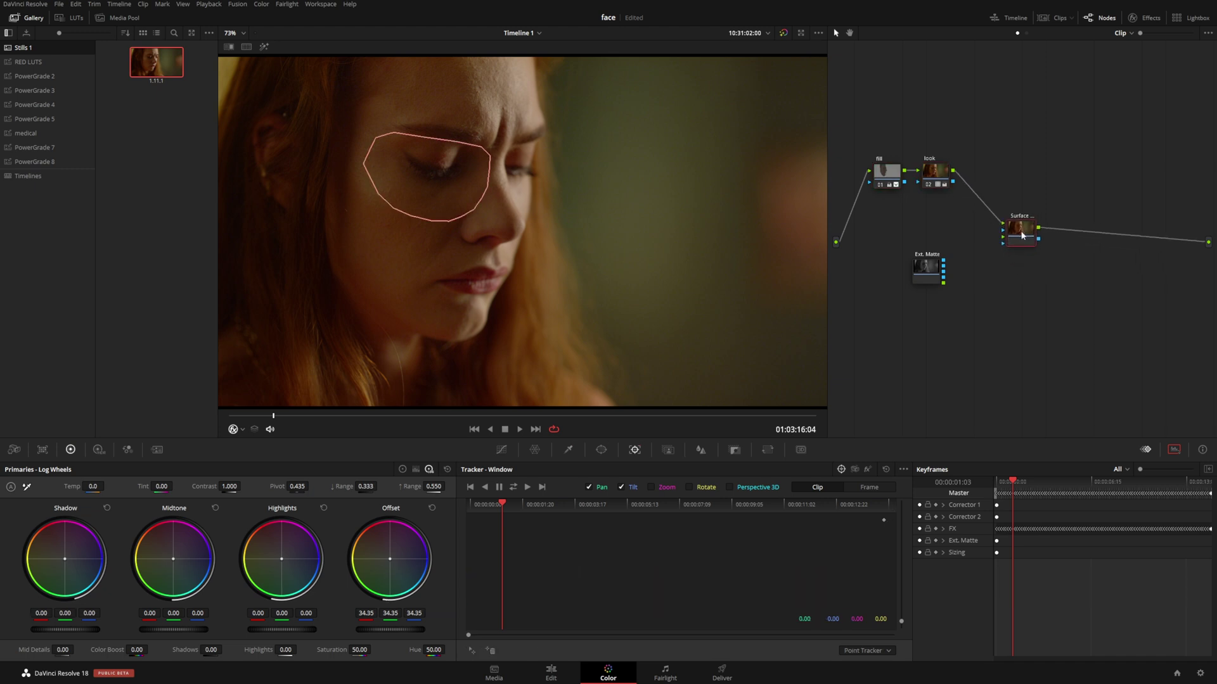
drag(931, 271, 943, 219)
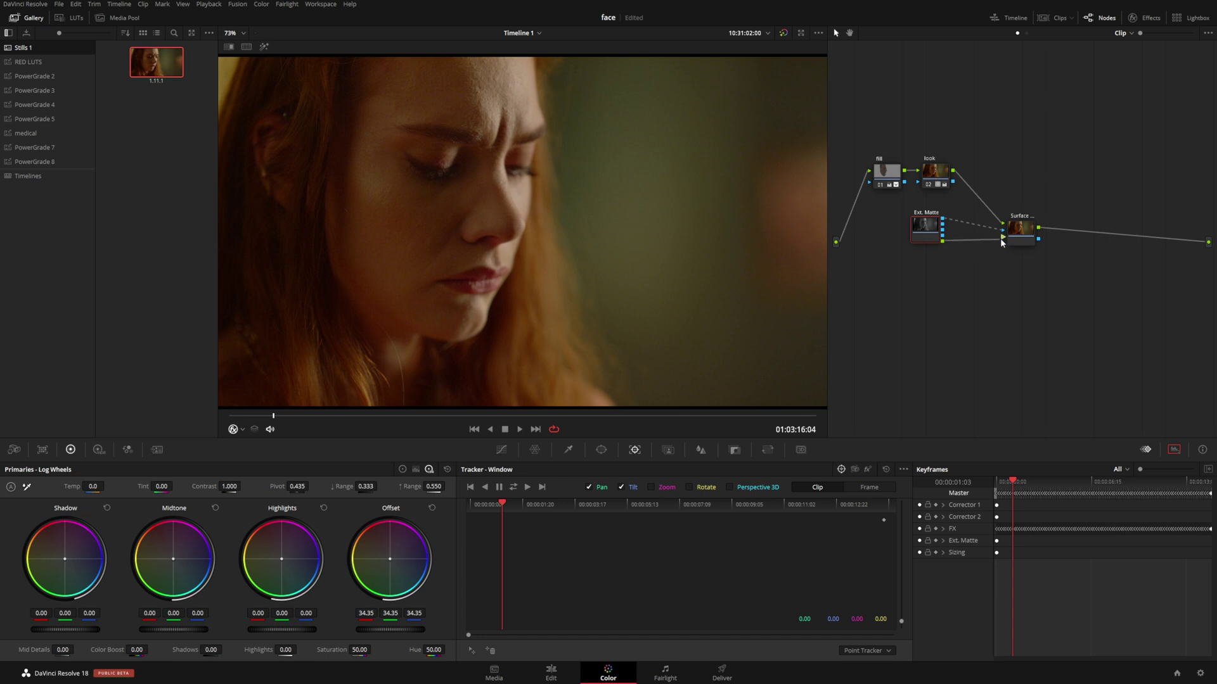
drag(1001, 242, 1003, 237)
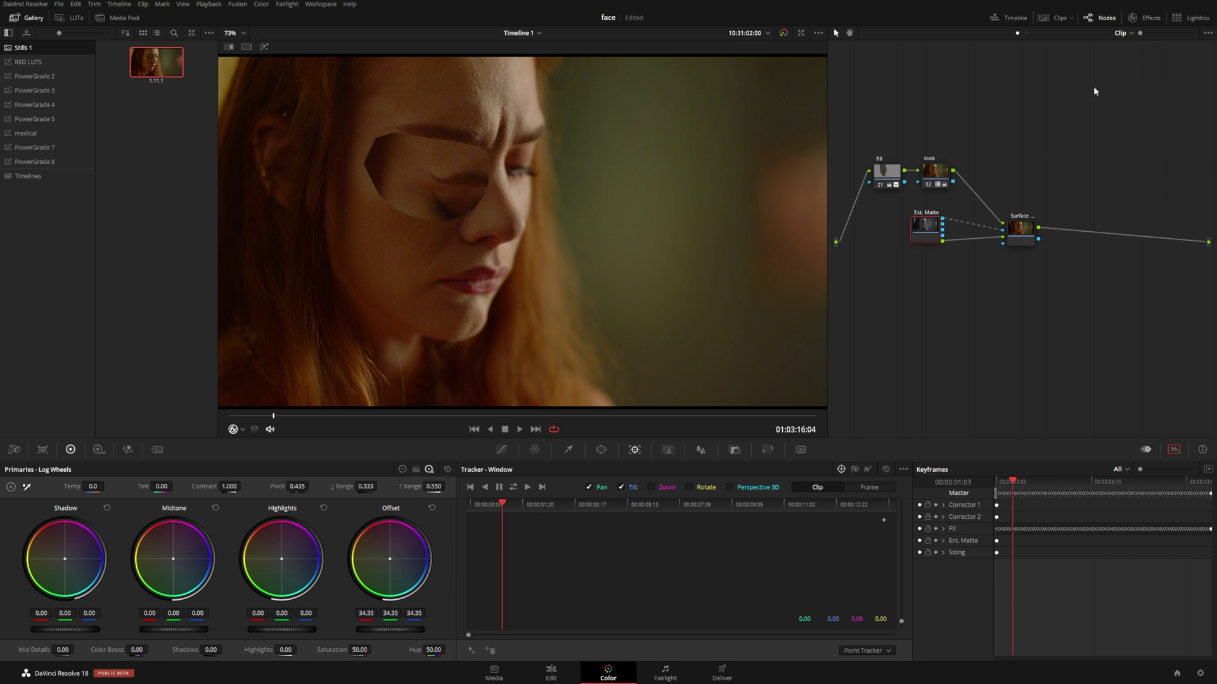
click(1011, 232)
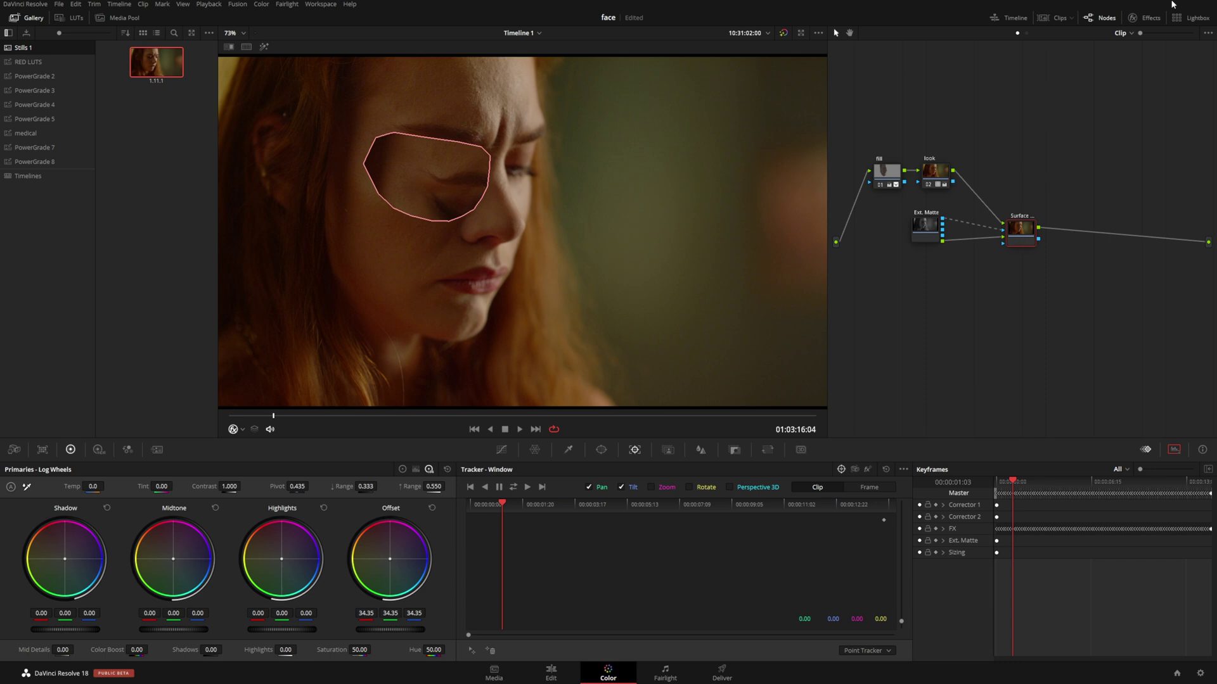
Step: Switch the Surface Tracker overlay positioning to Sliders and set Position X -0.060, Position Y 0.115
click(1148, 19)
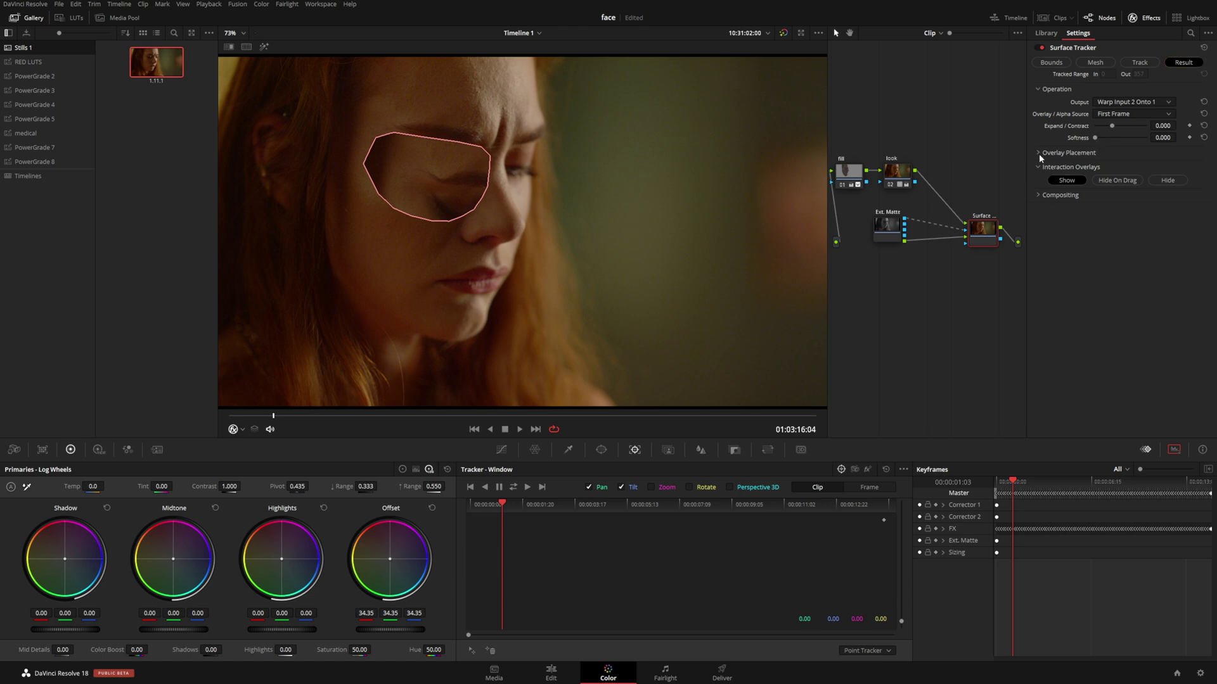
click(1040, 197)
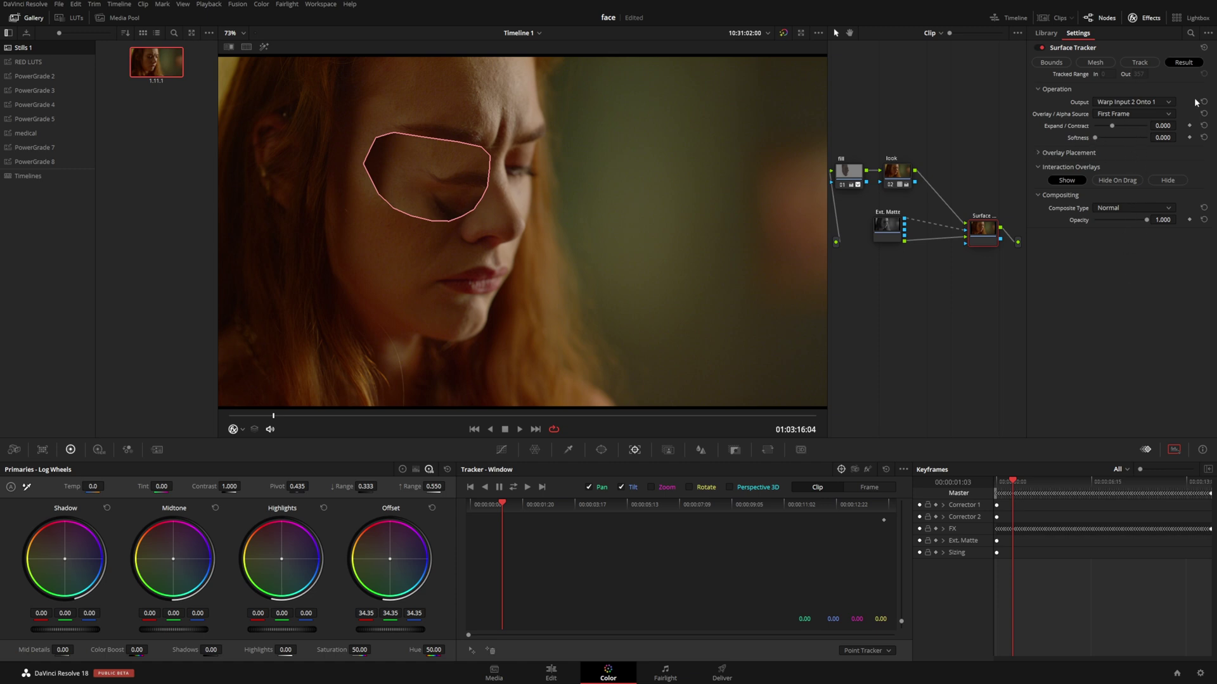
click(1039, 154)
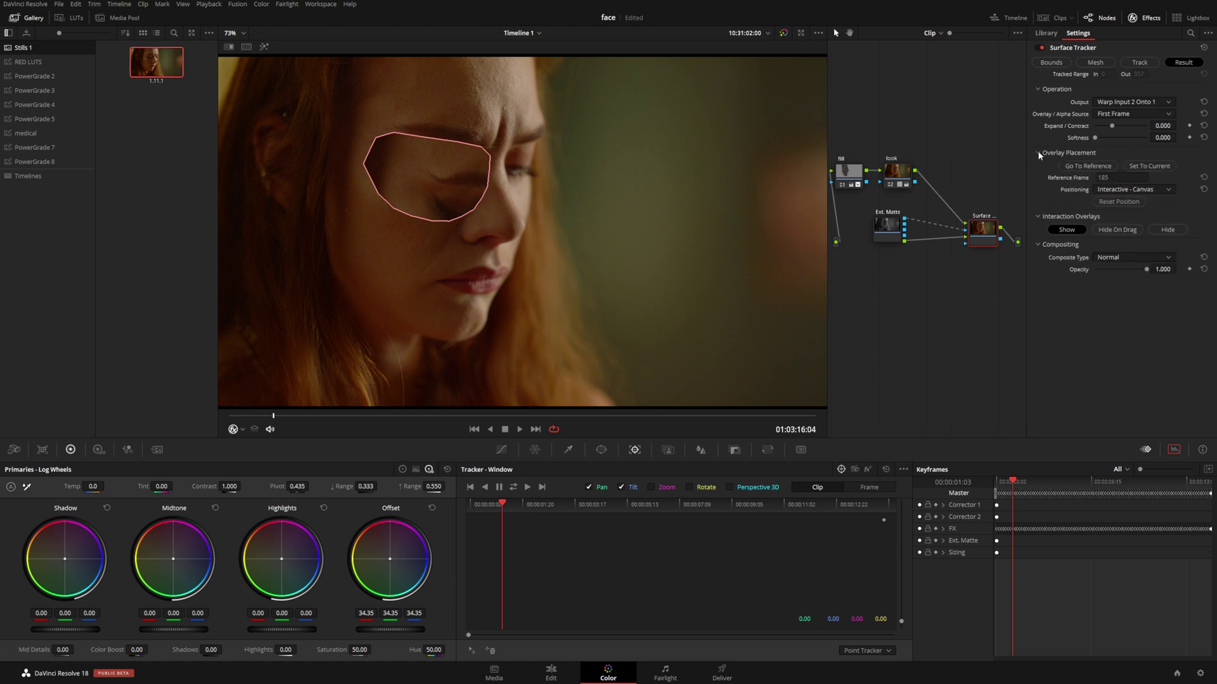
click(1140, 188)
click(1106, 203)
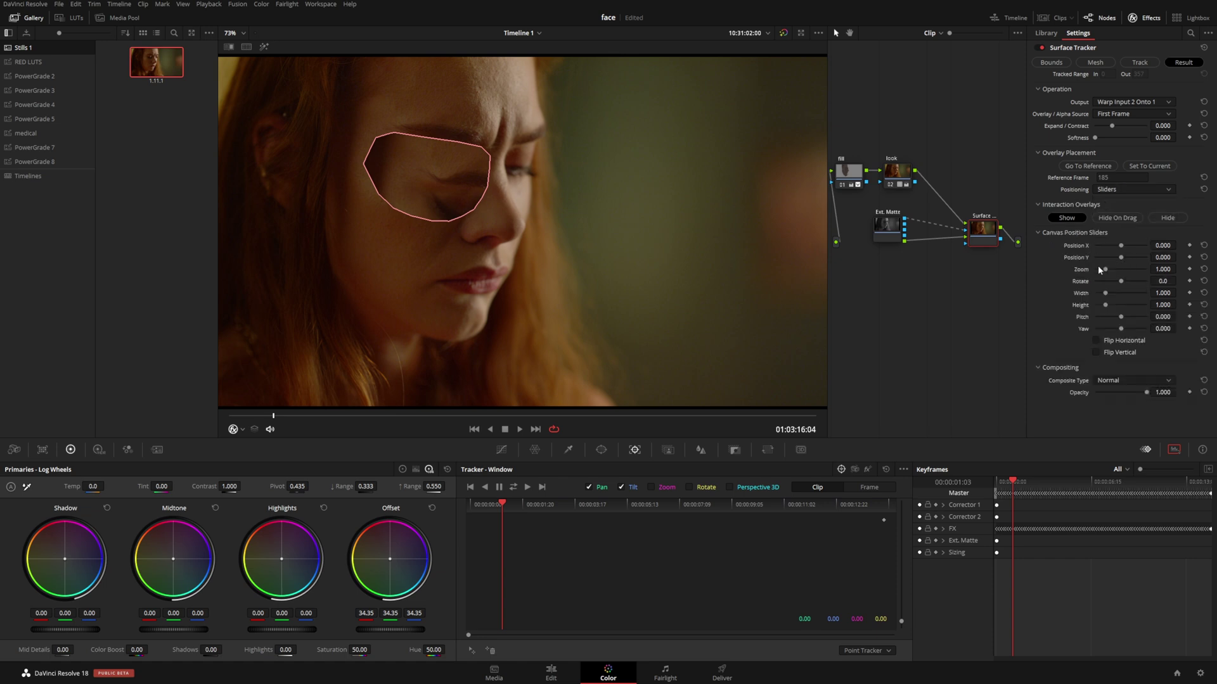
drag(1121, 258, 1118, 249)
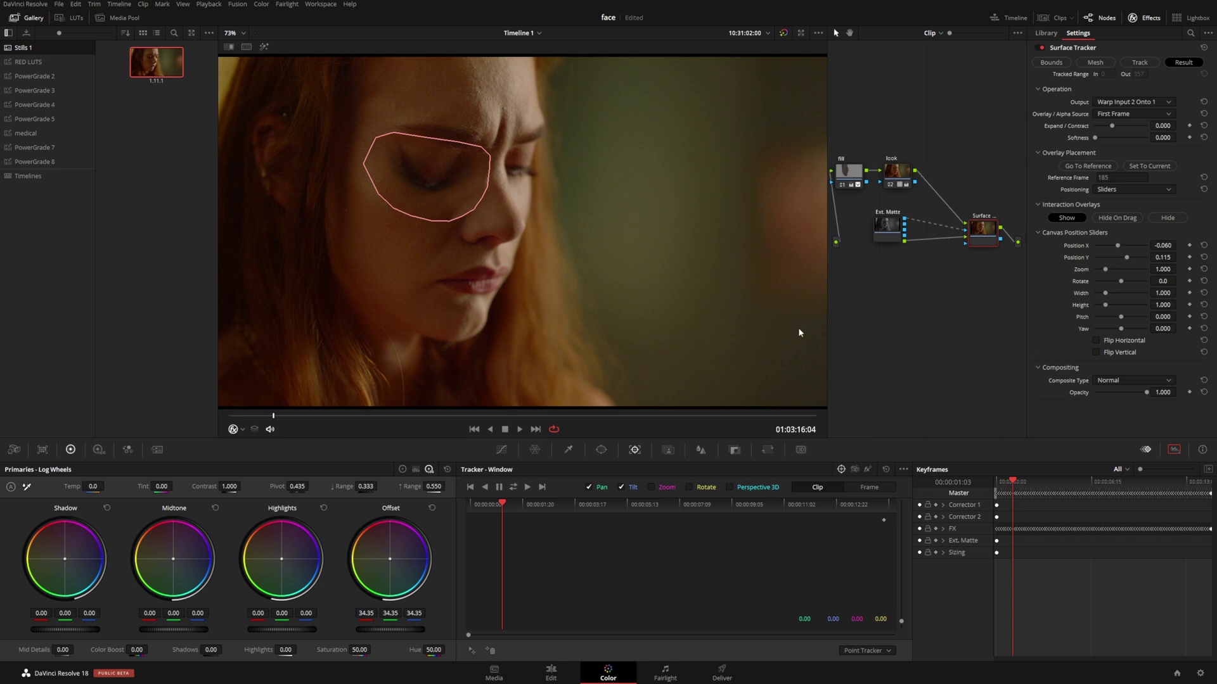
click(1109, 382)
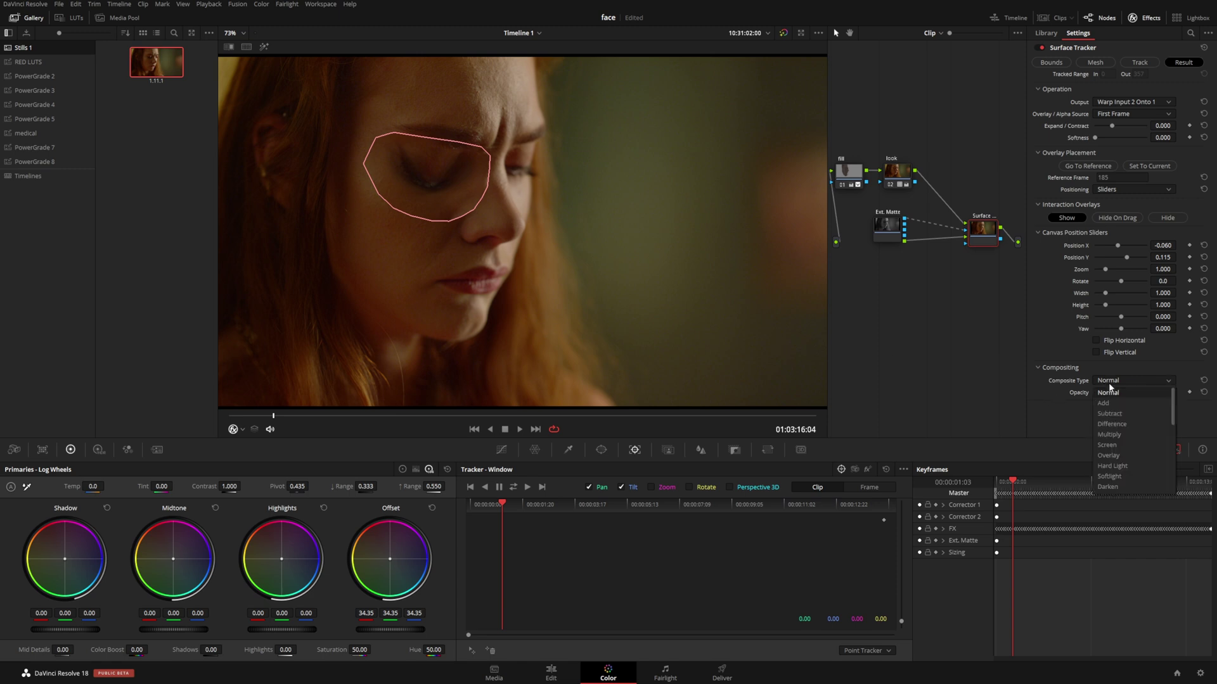
click(1109, 402)
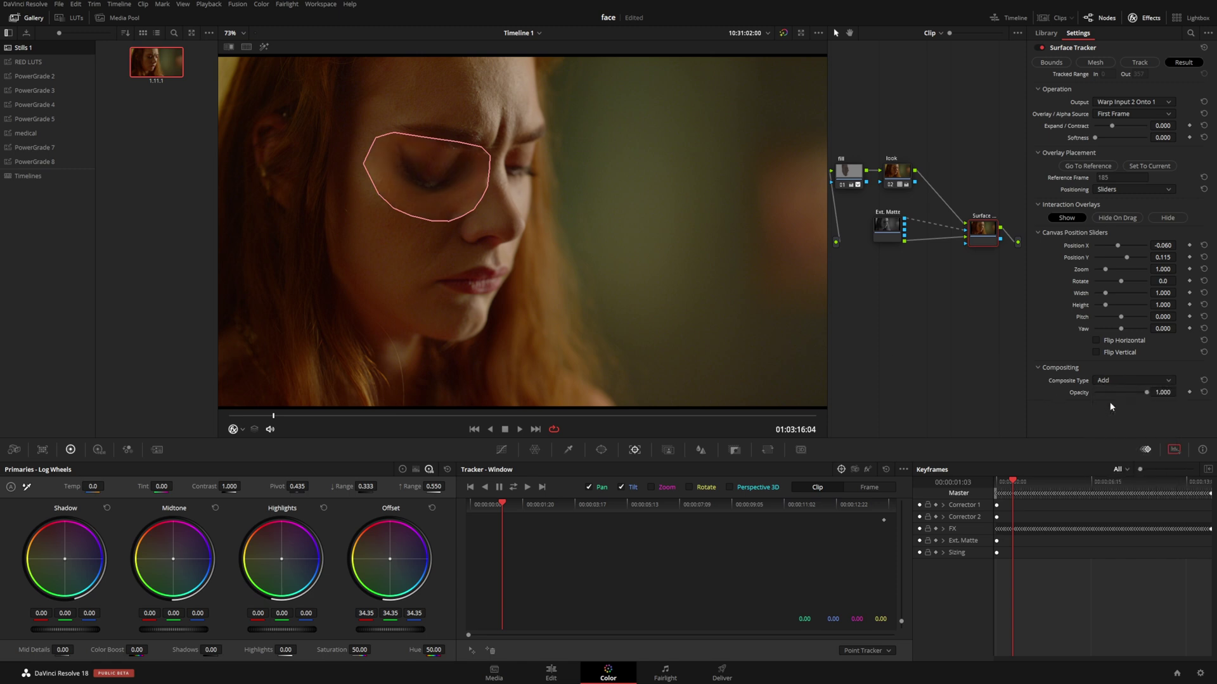
click(1120, 380)
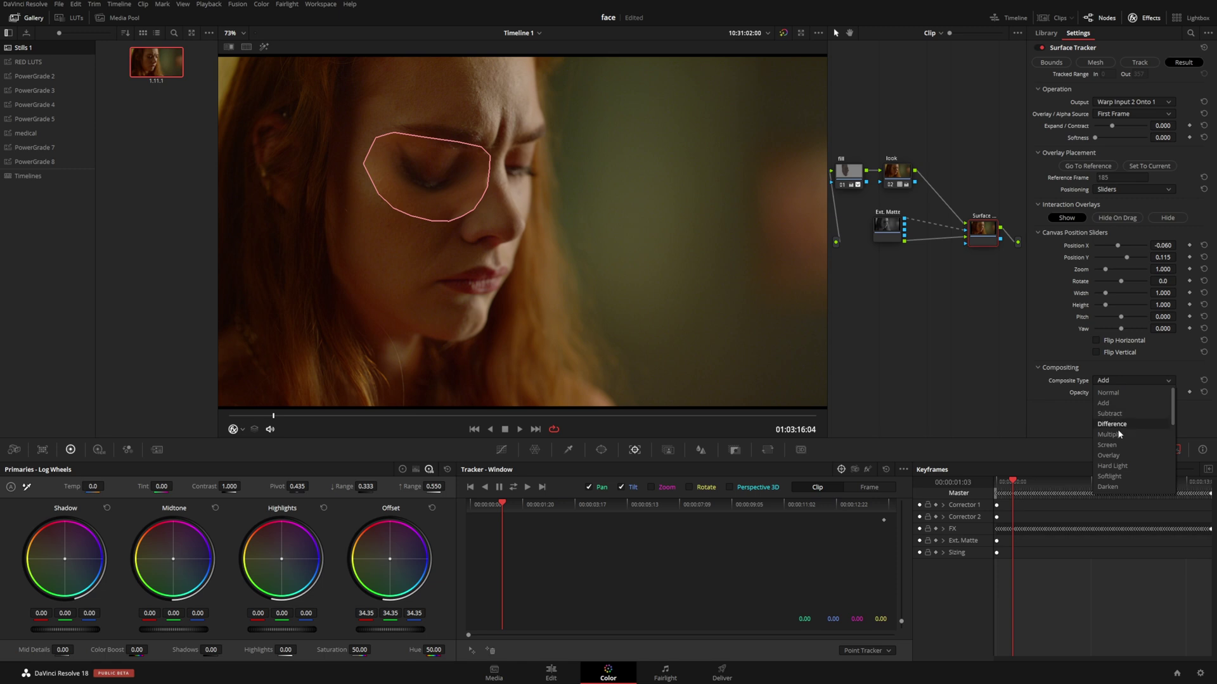
click(1112, 445)
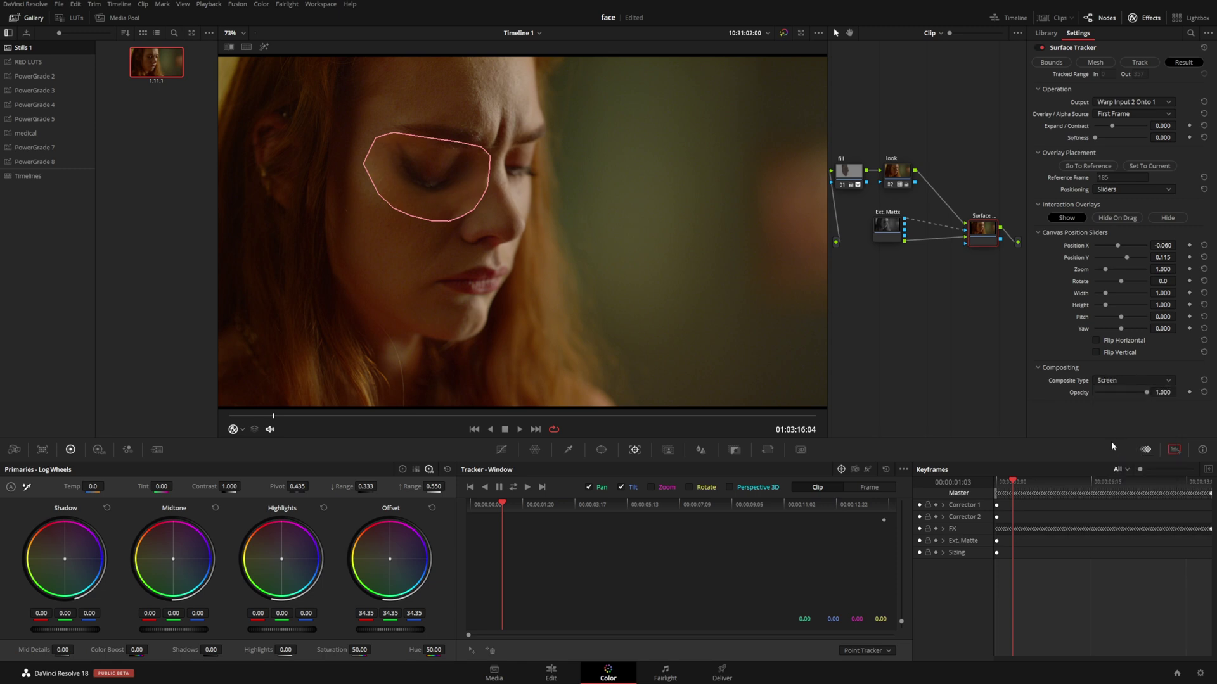
click(1113, 379)
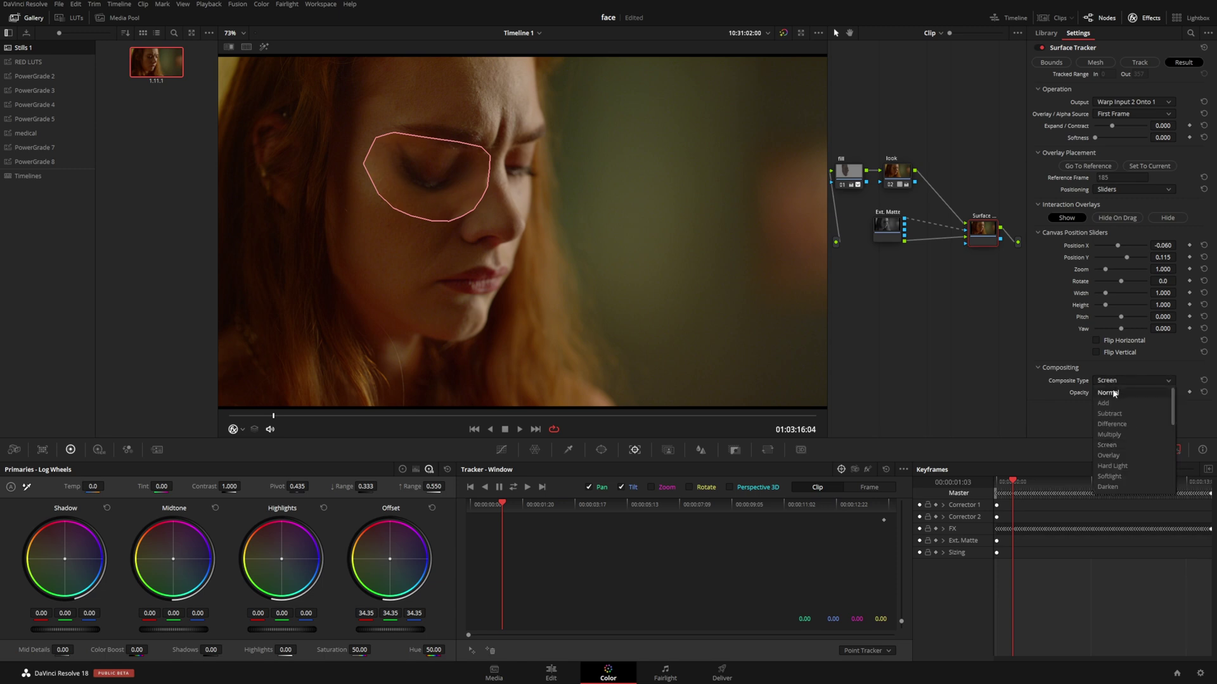
click(1112, 389)
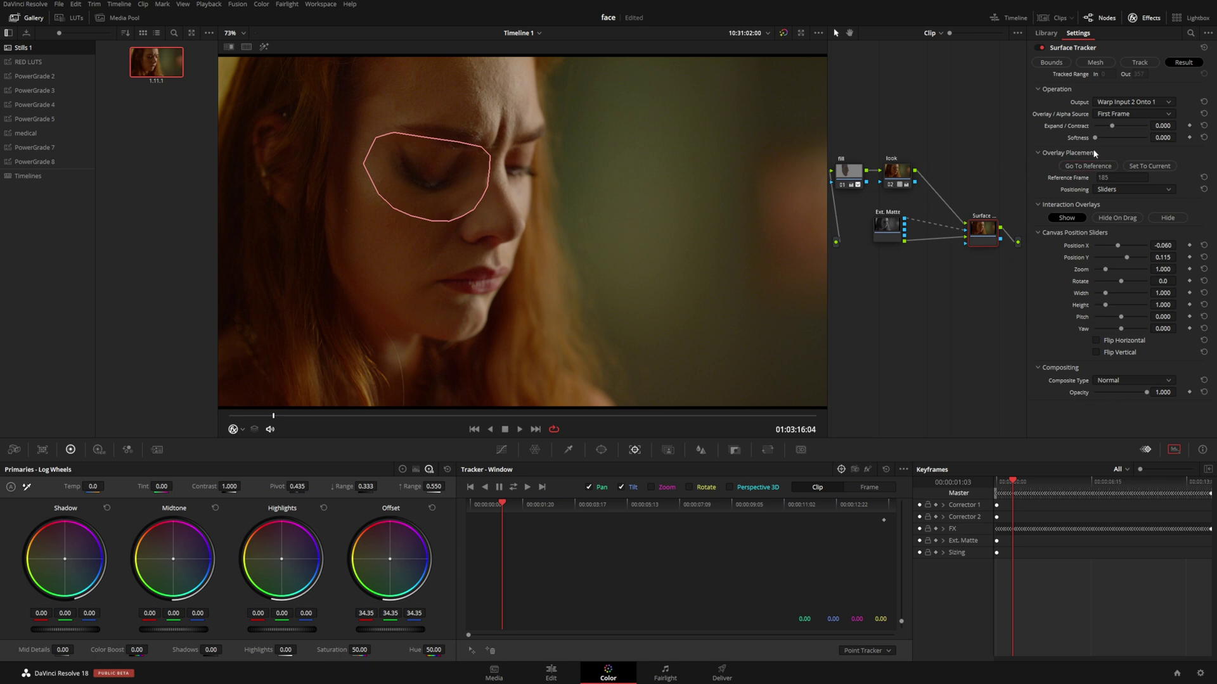
drag(1094, 136, 1121, 148)
Step: On an earlier frame, reposition the eye patch and shrink it with Softness 1.000, Expand/Contract -0.211
drag(273, 415, 244, 417)
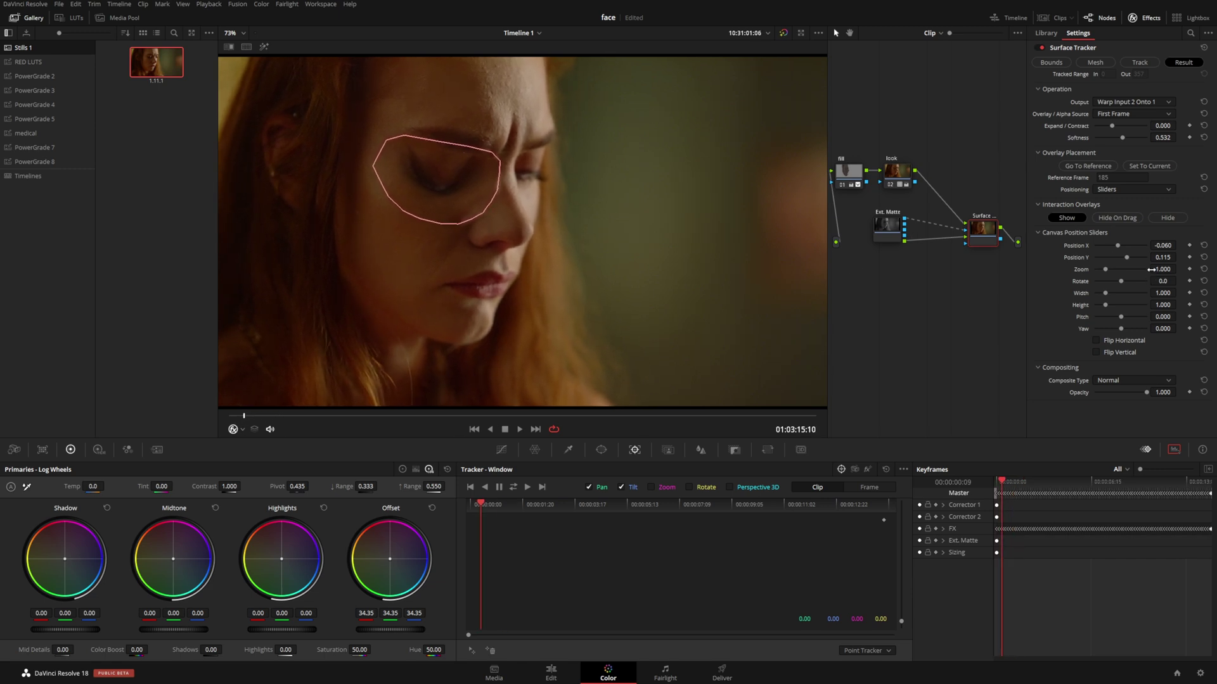
drag(1117, 249, 1118, 253)
drag(1162, 245, 1178, 244)
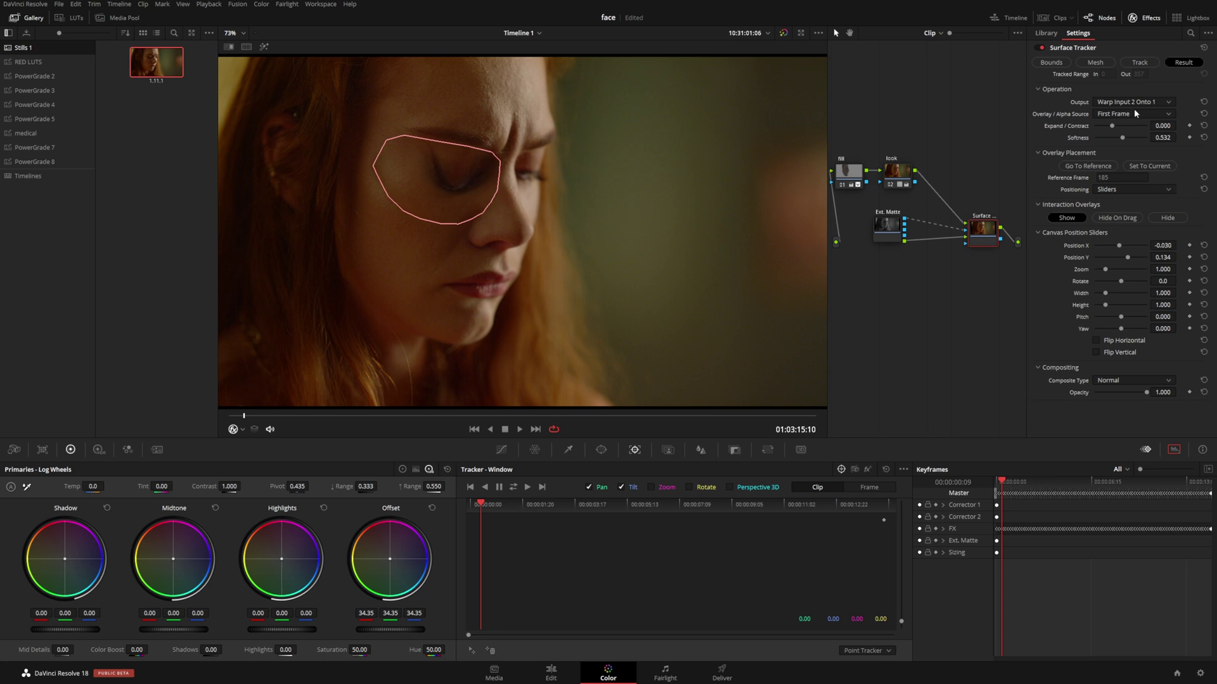
drag(1117, 124, 1103, 130)
Step: Save the project, fine-tune the patch to Position X -0.030, Y 0.143, and scrub forward to verify
key(ctrl+s)
drag(1178, 256, 1179, 256)
drag(241, 426, 586, 436)
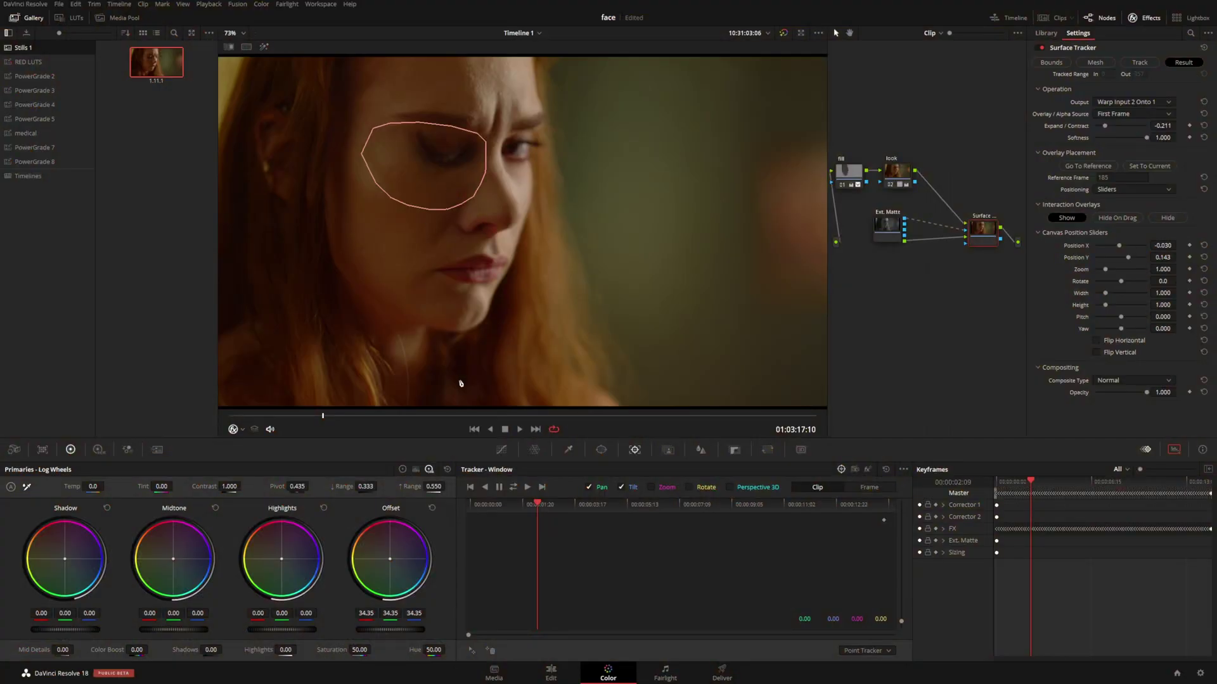
Step: Close the effect settings, add serial node 04 after Surface, and scrub the whole clip to review the composite
click(1141, 17)
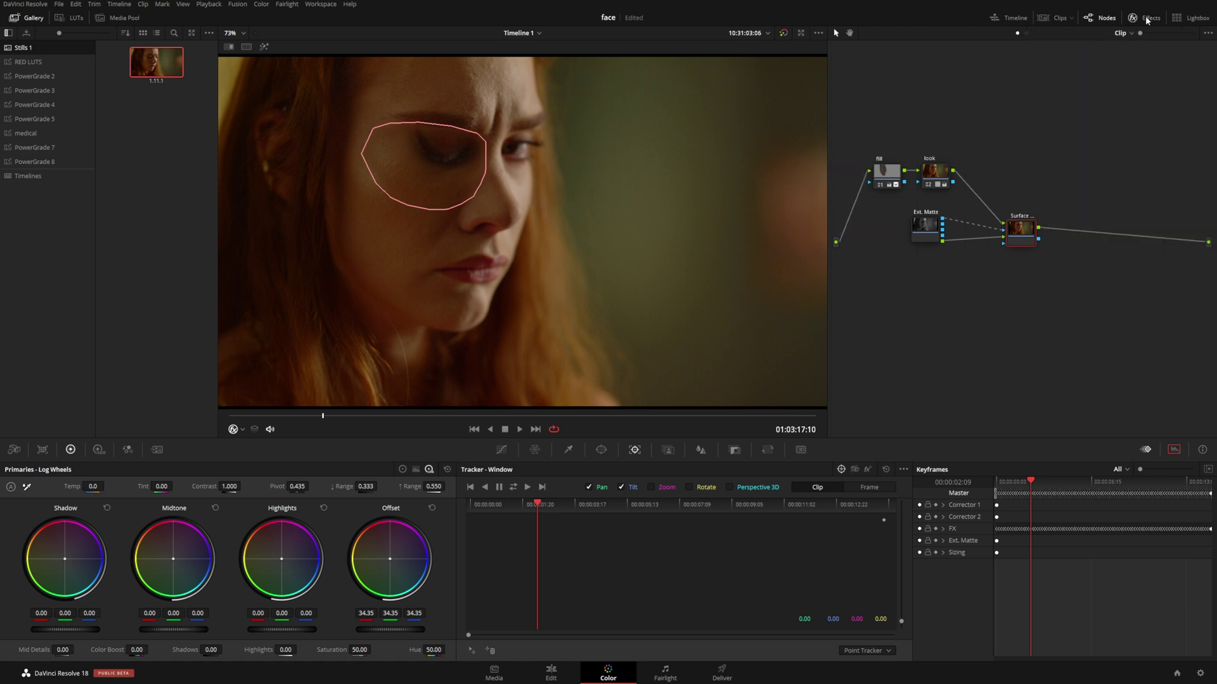
key(alt+s)
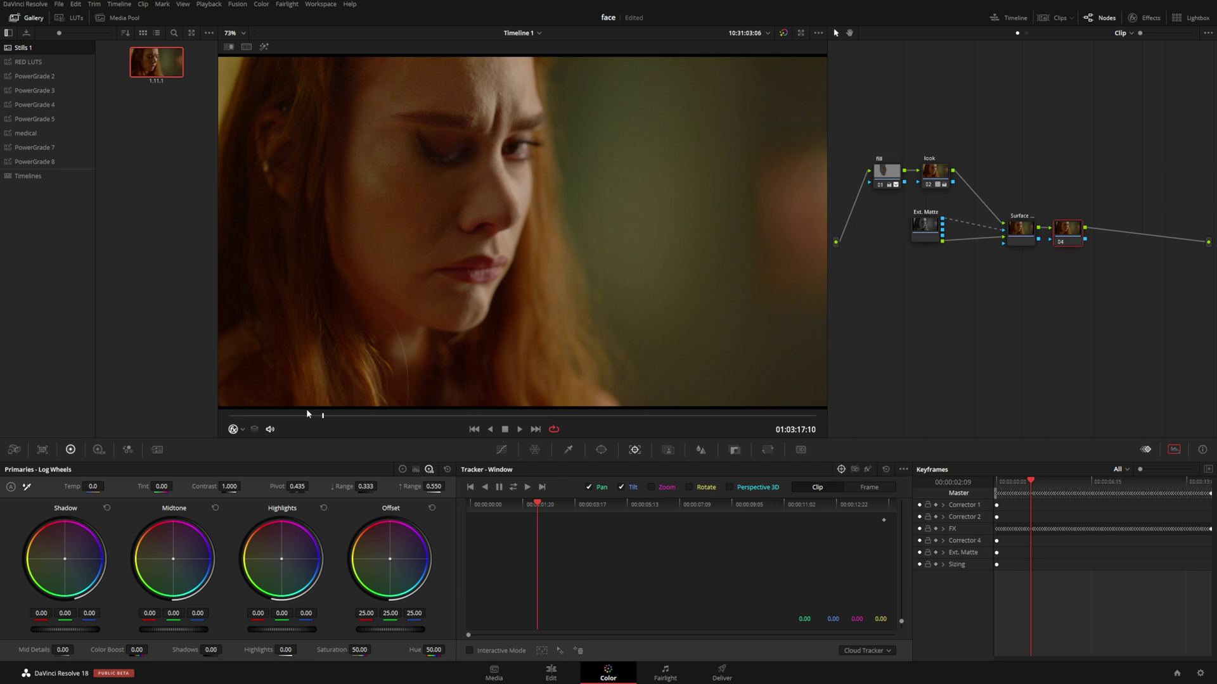
drag(322, 416, 230, 416)
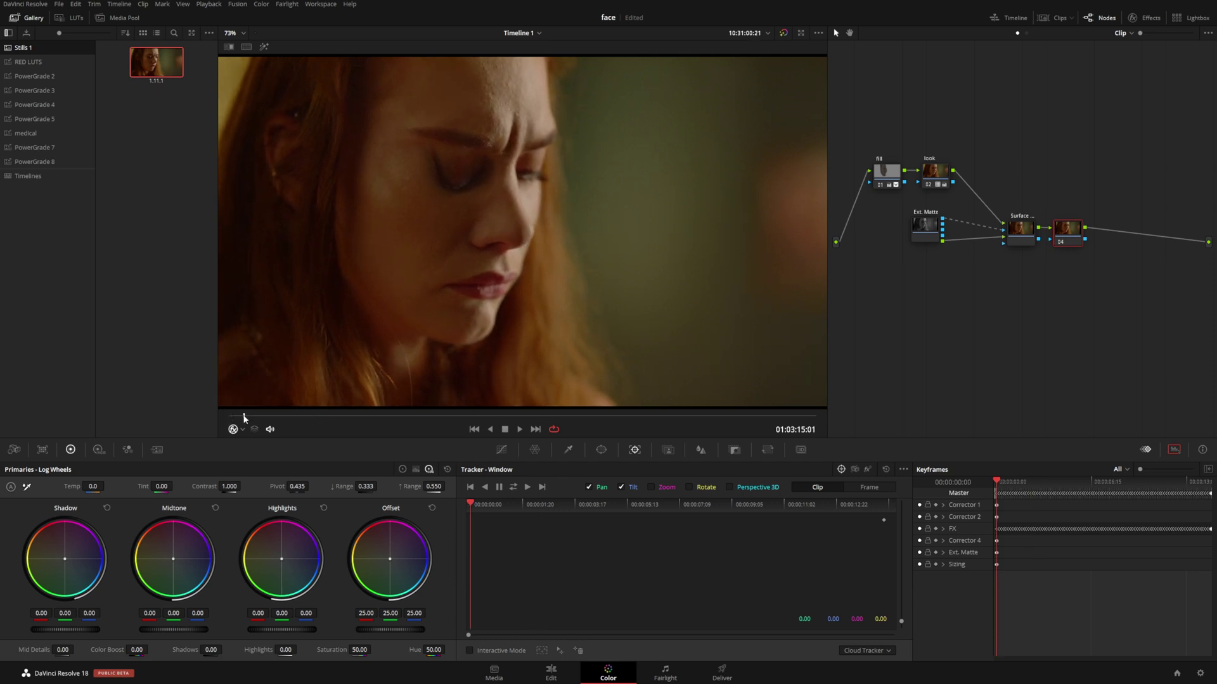
drag(230, 416, 530, 417)
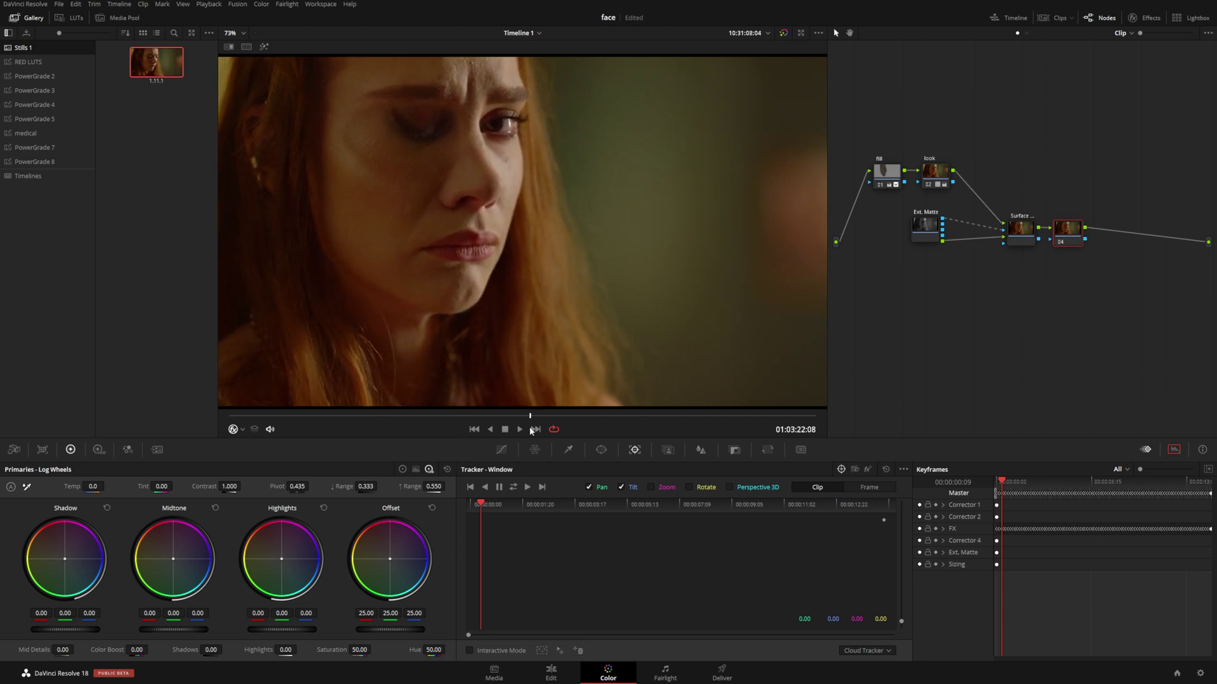